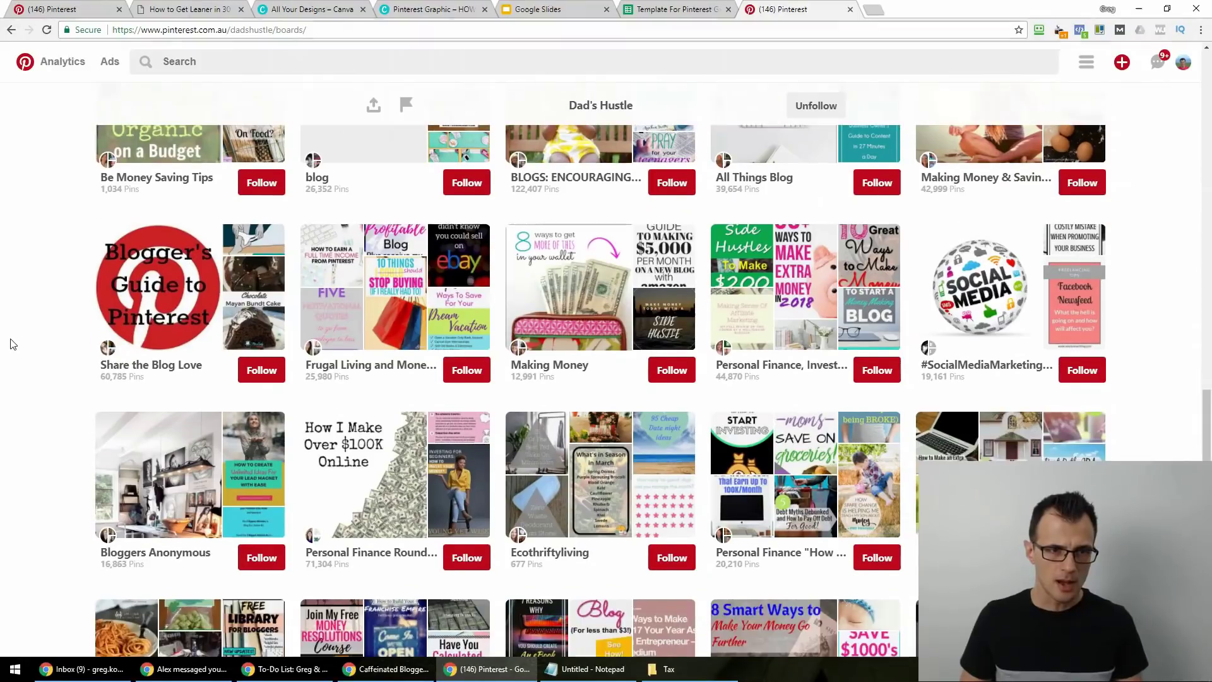
{"action": "scroll", "coordinate": [35, 399], "scroll_direction": "down", "scroll_amount": 15}
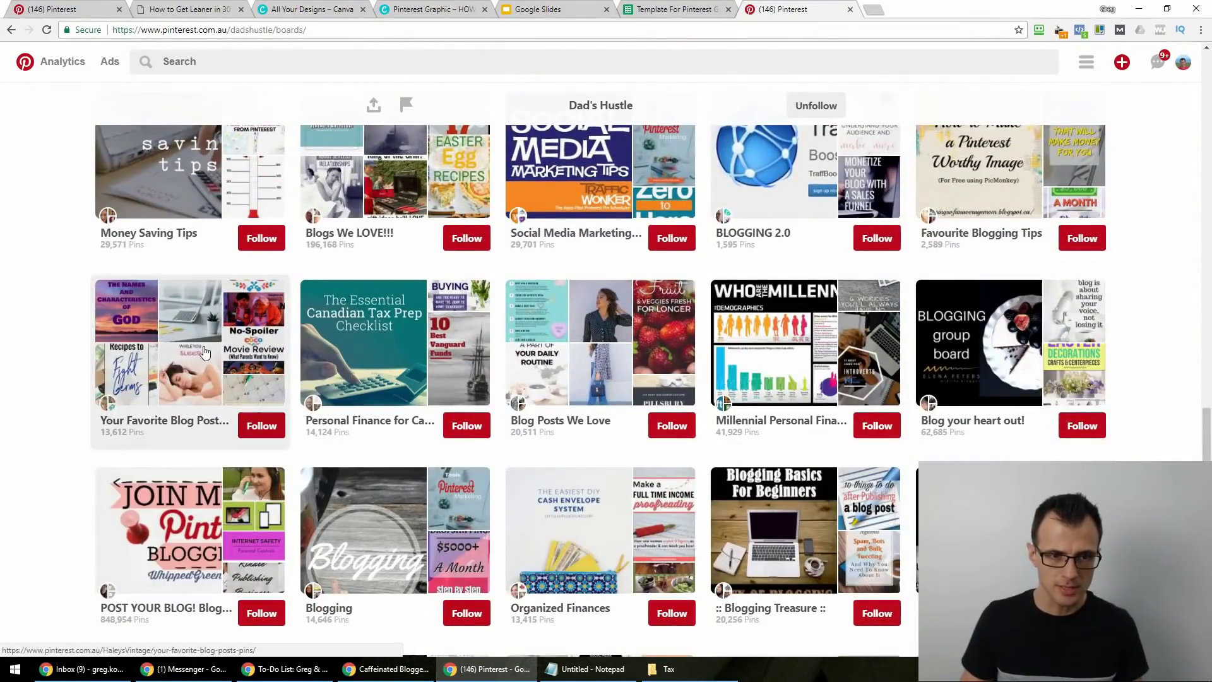
Open six Dad's Hustle group boards, from Your Favorite Blog Posts to Social Media Sisters, in background tabs.
{"action": "middle_click", "coordinate": [197, 349]}
{"action": "middle_click", "coordinate": [395, 341]}
{"action": "middle_click", "coordinate": [592, 209]}
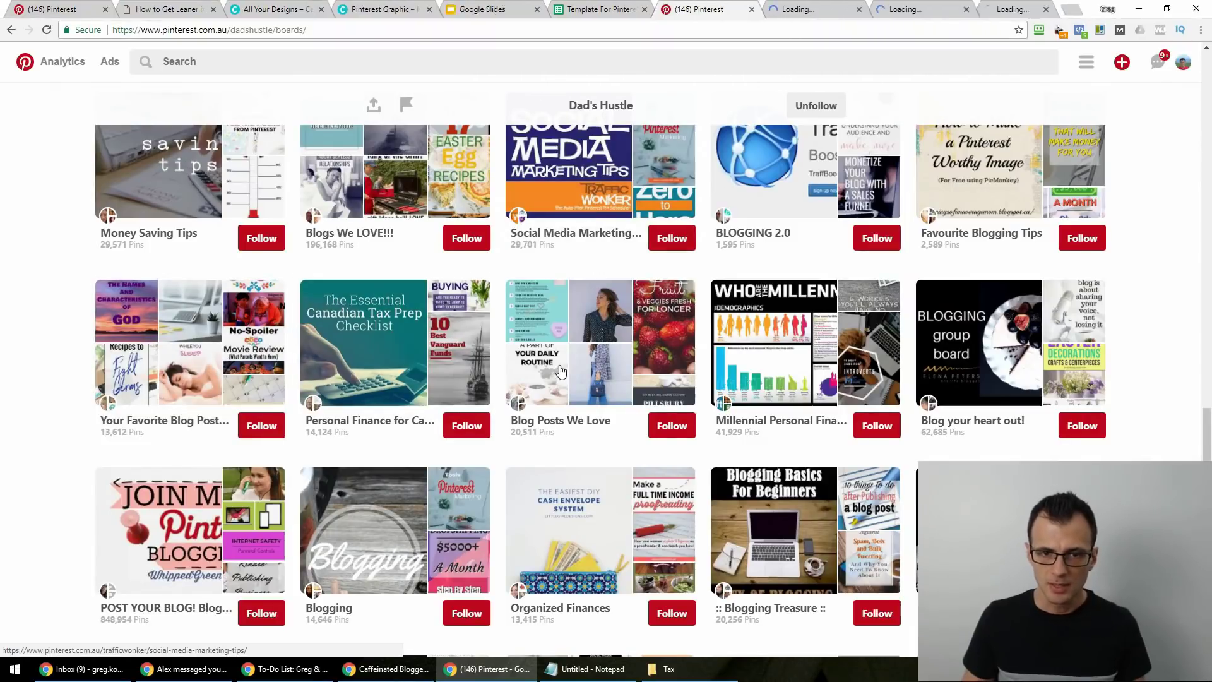
{"action": "scroll", "coordinate": [126, 506], "scroll_direction": "down", "scroll_amount": 4}
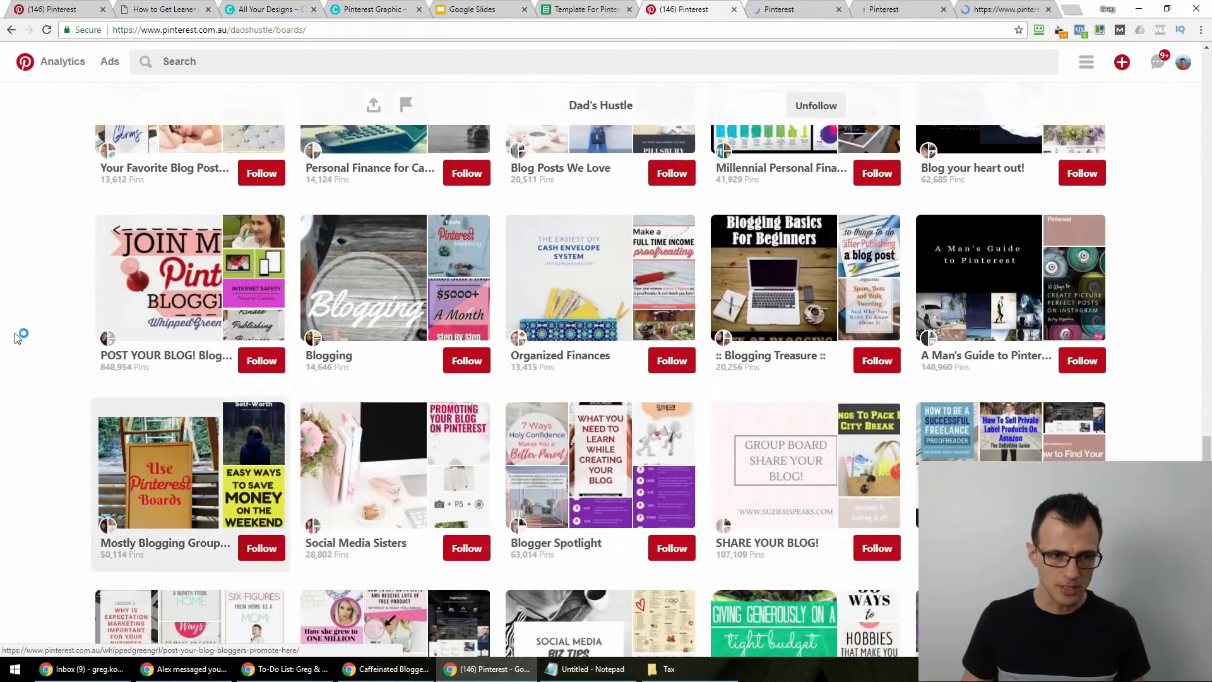
{"action": "middle_click", "coordinate": [227, 293]}
{"action": "middle_click", "coordinate": [205, 481]}
{"action": "middle_click", "coordinate": [379, 480]}
Step through the opened boards, noting Personal Finance for Canadians' 24,511 followers, until POST YOUR BLOG!
{"action": "left_click", "coordinate": [608, 8]}
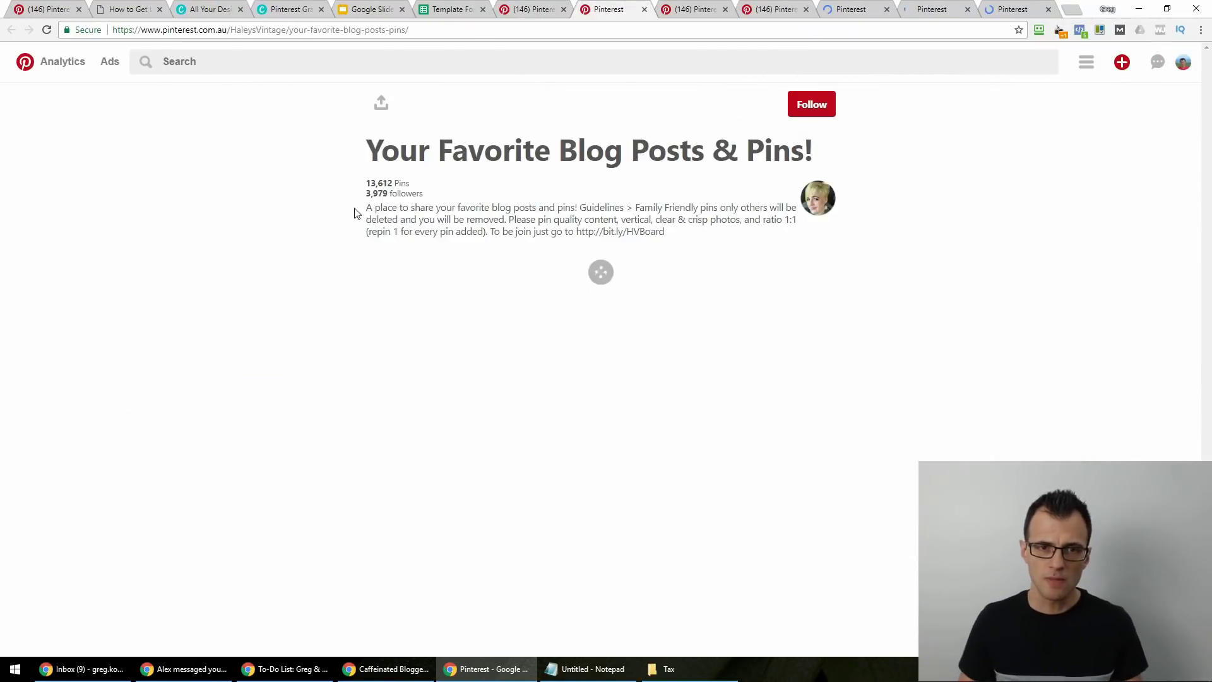
{"action": "left_click", "coordinate": [700, 12]}
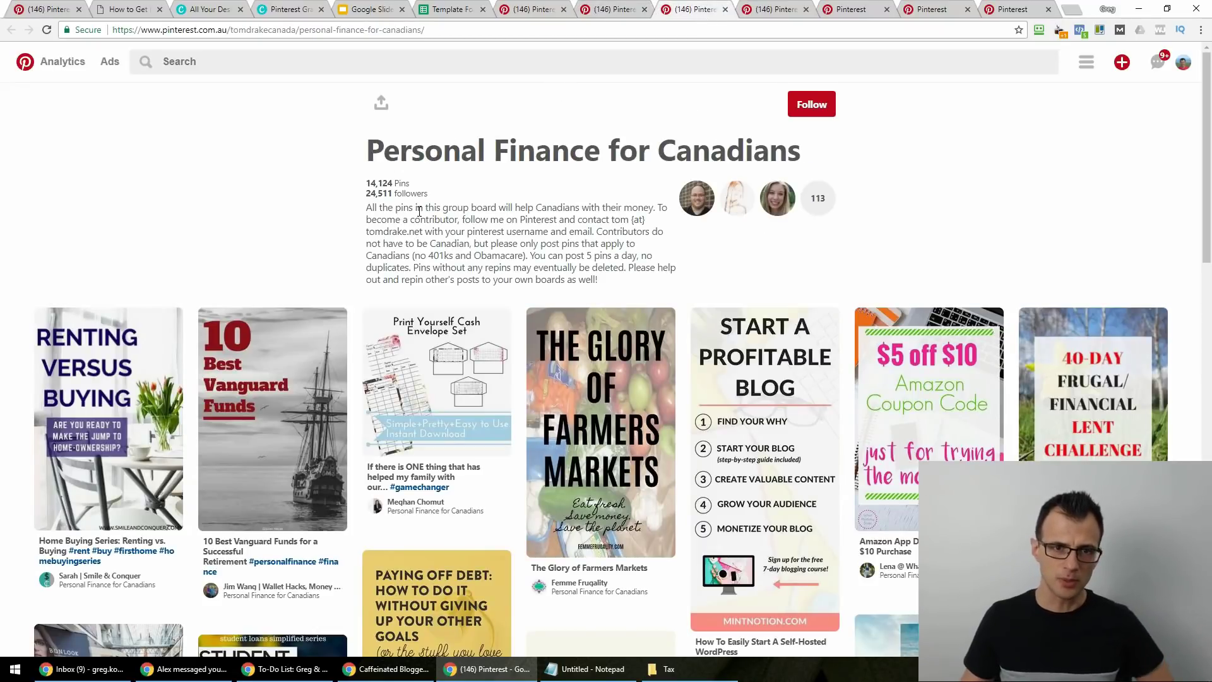
{"action": "left_click_drag", "start_coordinate": [440, 196], "coordinate": [371, 197]}
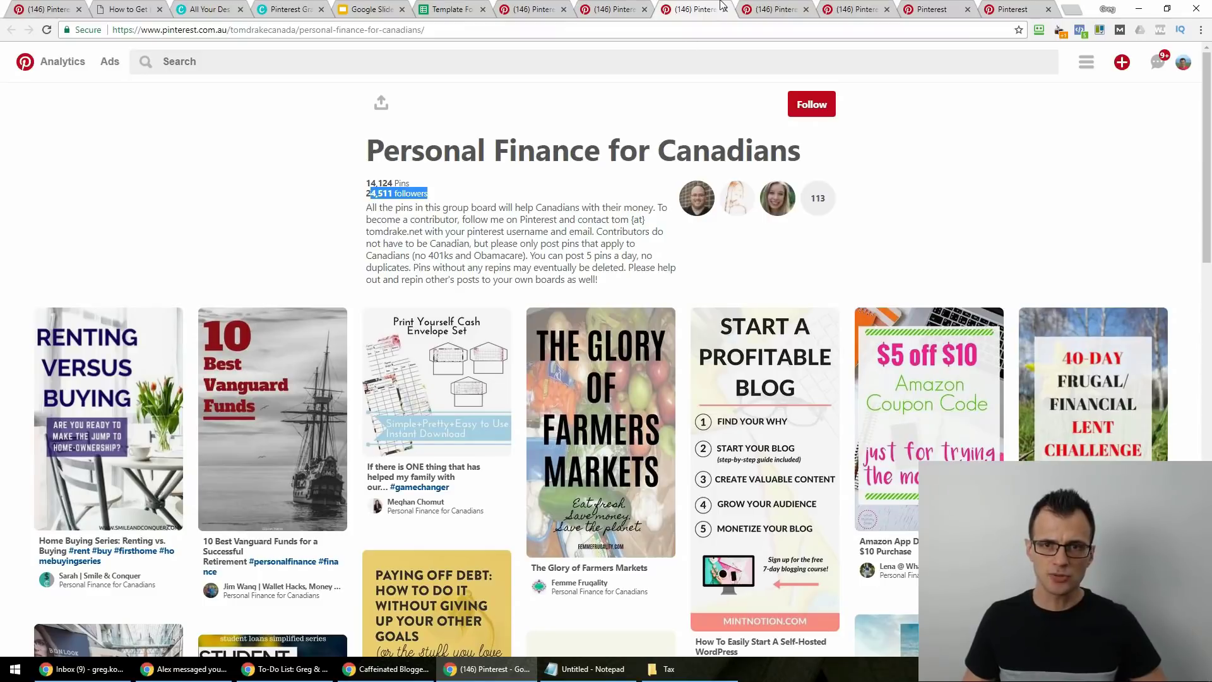
{"action": "left_click", "coordinate": [767, 10]}
{"action": "left_click", "coordinate": [873, 12]}
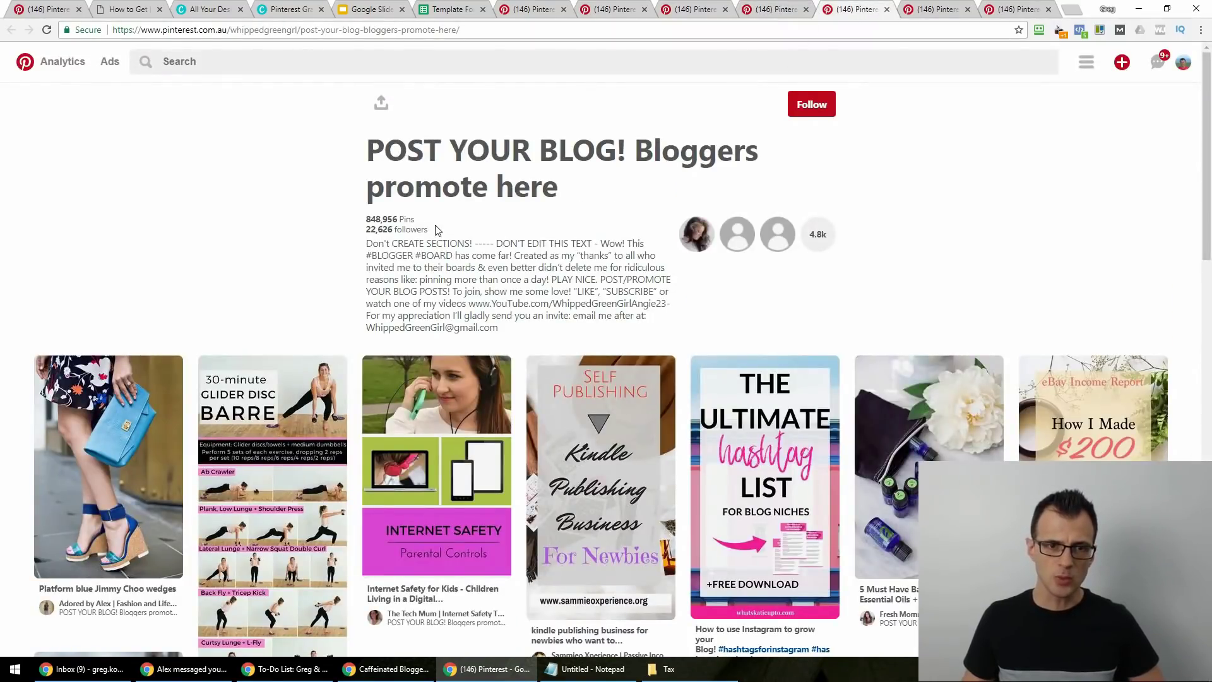
Read the POST YOUR BLOG! board's 22,626 followers and joining instructions, then close its tab.
{"action": "left_click_drag", "start_coordinate": [442, 231], "coordinate": [368, 233]}
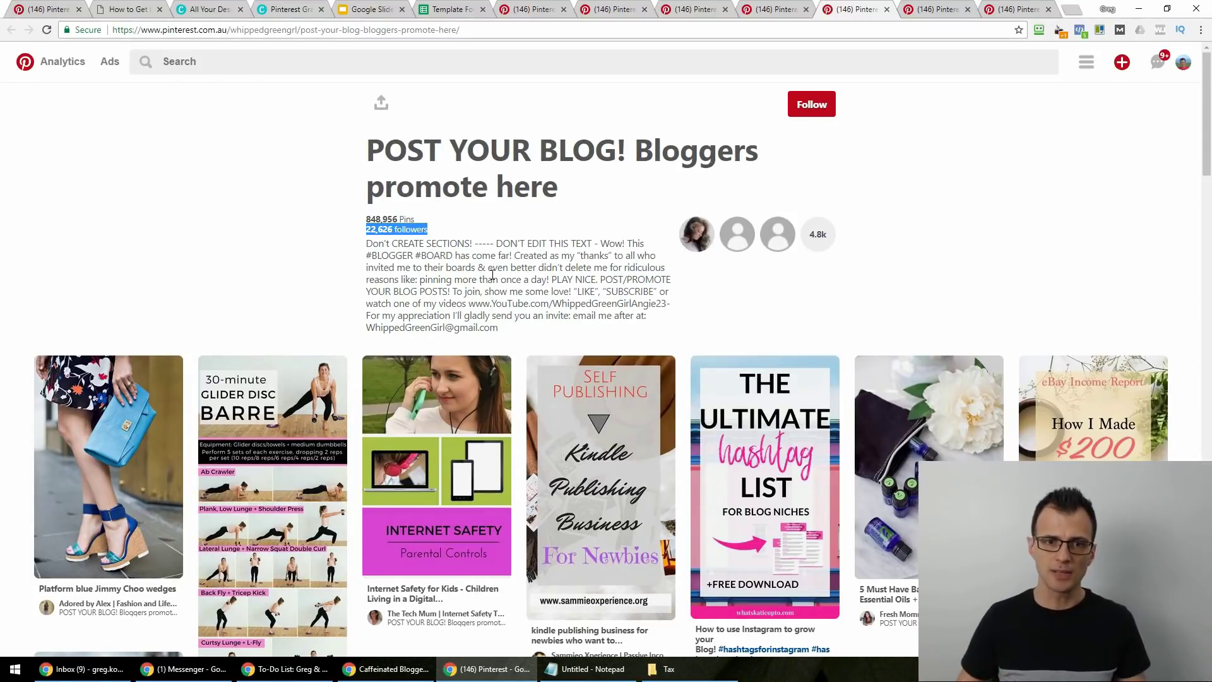
{"action": "left_click_drag", "start_coordinate": [554, 255], "coordinate": [555, 291]}
{"action": "left_click", "coordinate": [541, 262]}
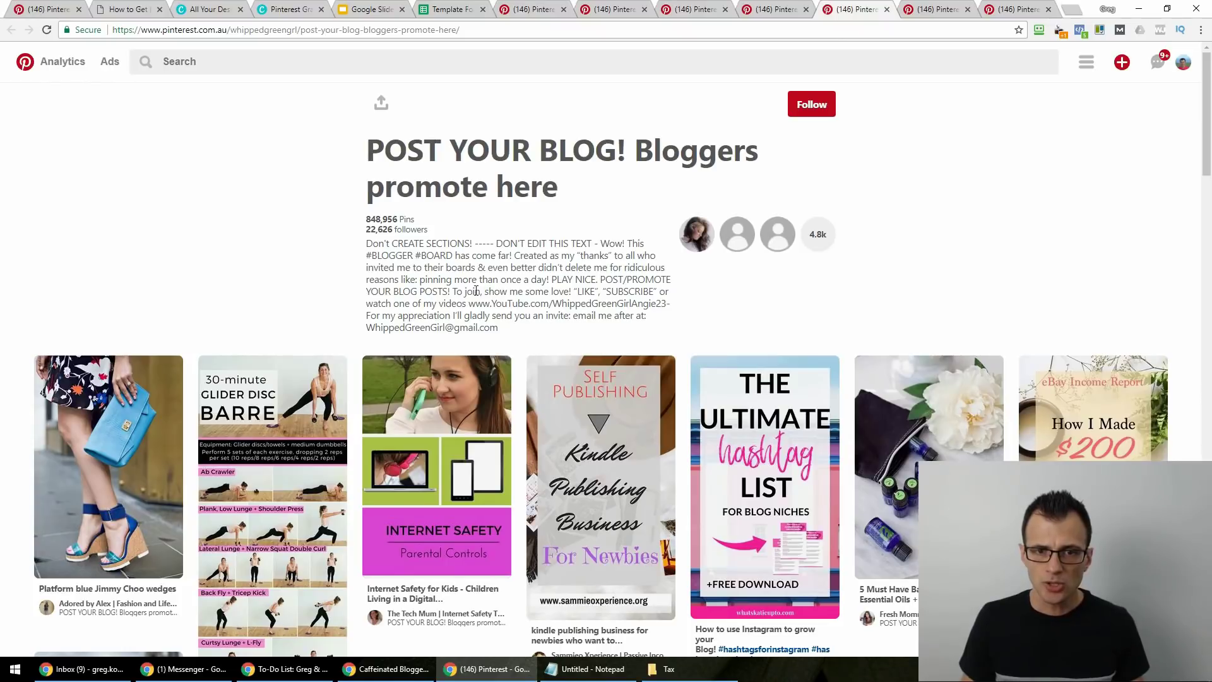
{"action": "left_click_drag", "start_coordinate": [473, 291], "coordinate": [585, 295]}
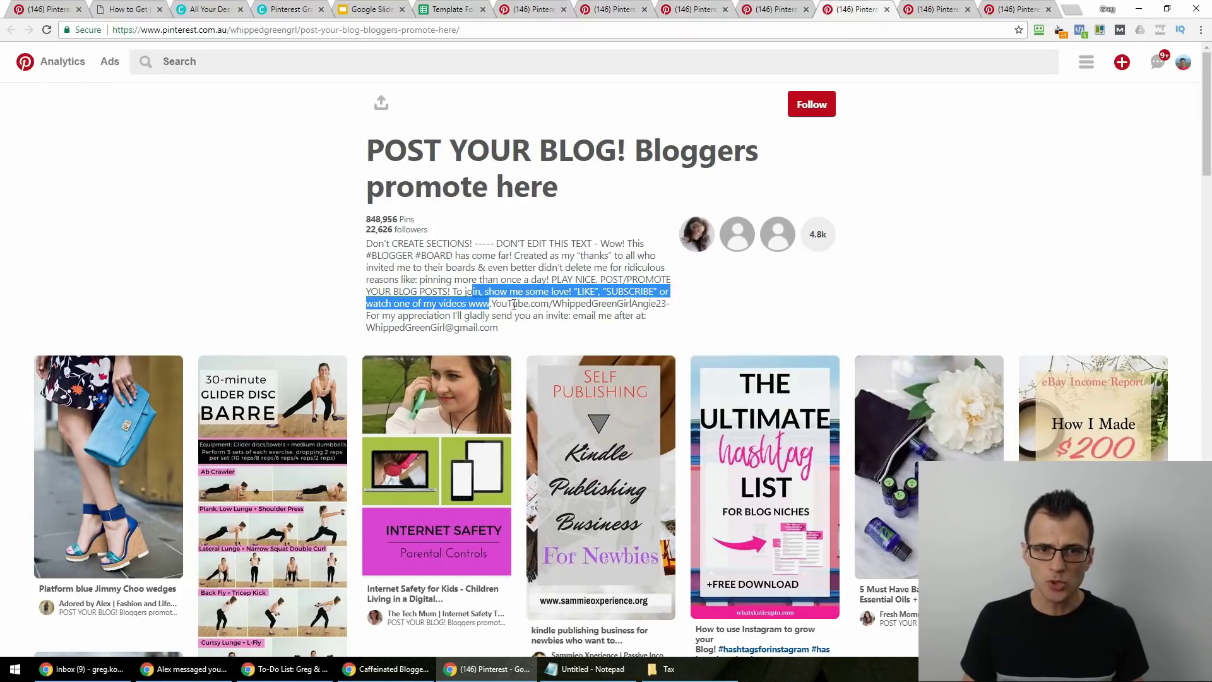
{"action": "left_click_drag", "start_coordinate": [395, 316], "coordinate": [451, 317]}
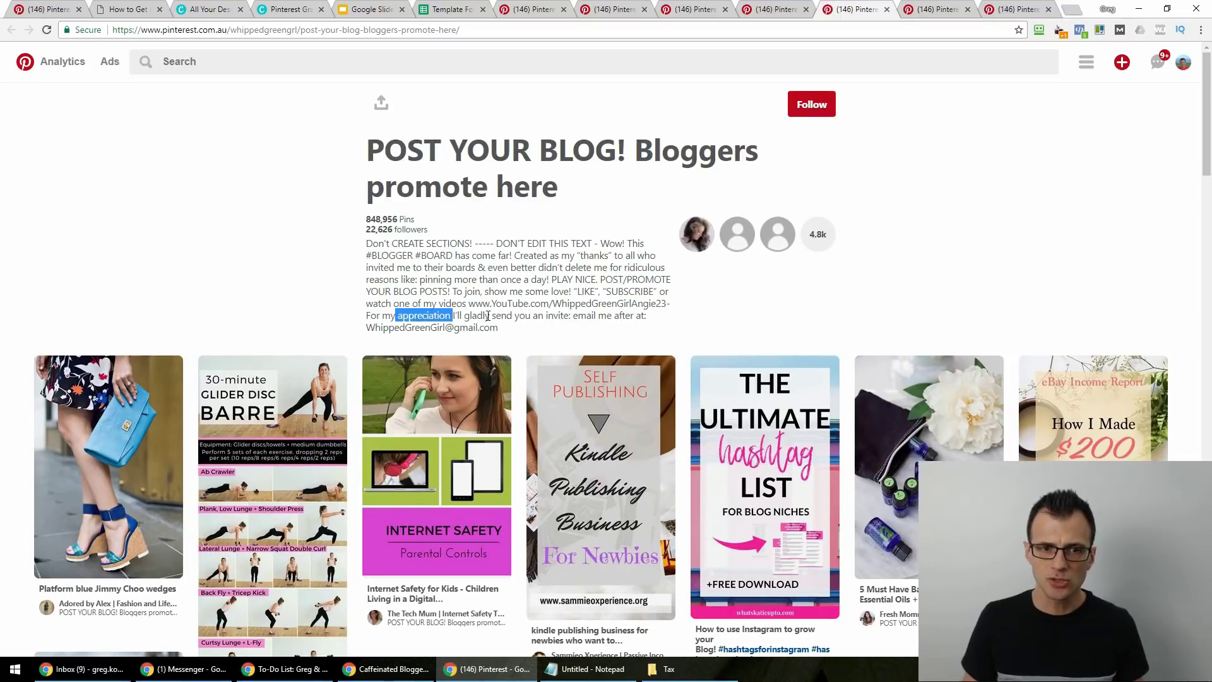
{"action": "mouse_move", "coordinate": [591, 317]}
{"action": "left_mouse_down"}
{"action": "mouse_move", "coordinate": [580, 335]}
{"action": "mouse_move", "coordinate": [573, 314]}
{"action": "left_mouse_up"}
{"action": "left_click", "coordinate": [595, 318]}
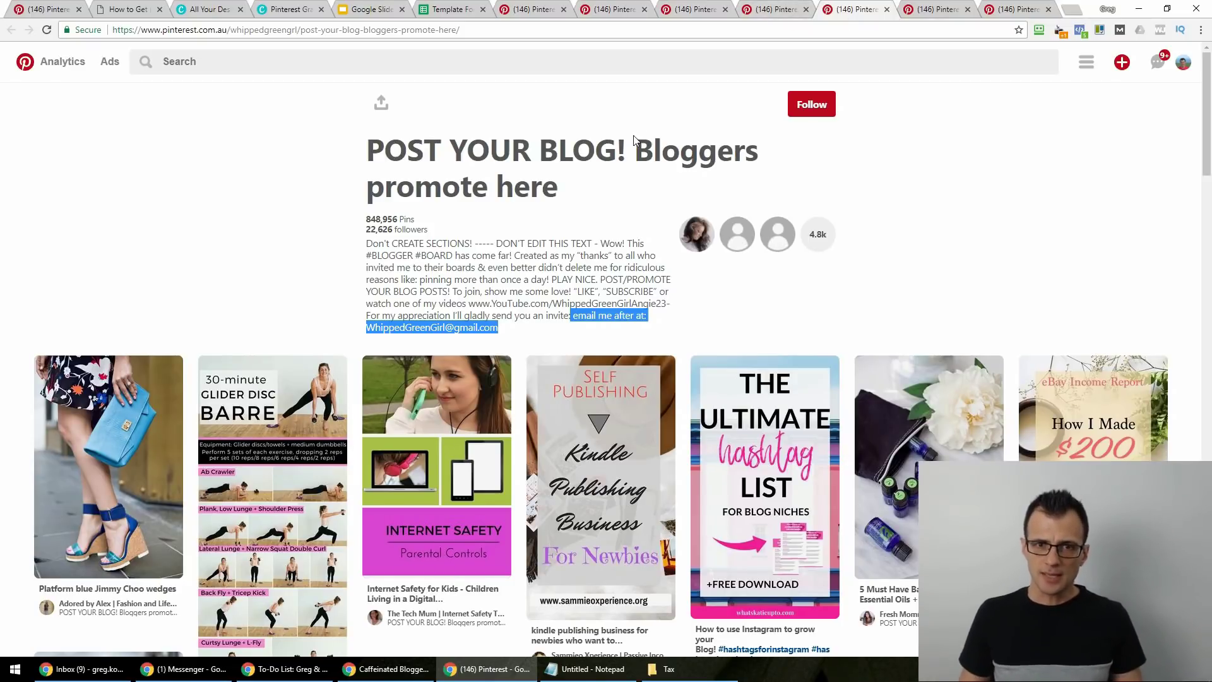
{"action": "key", "text": "ctrl+w"}
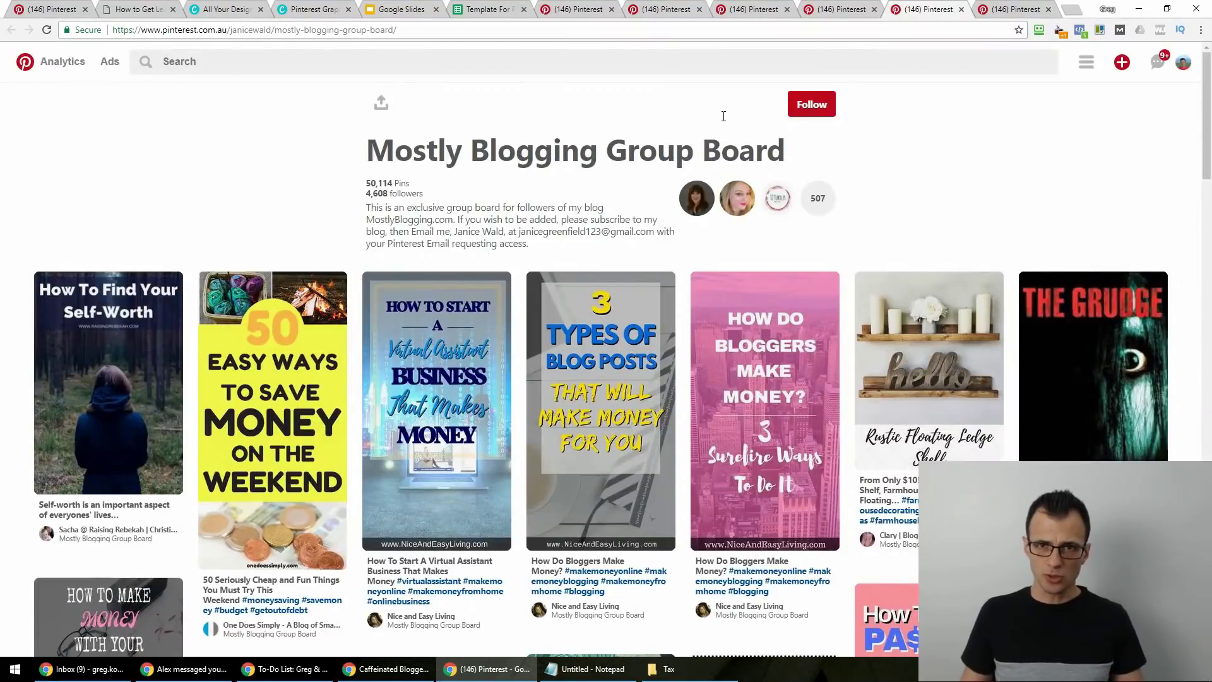
Close the Mostly Blogging, Social Media Sisters and Social Media Marketing Tips board tabs.
{"action": "key", "text": "ctrl+w"}
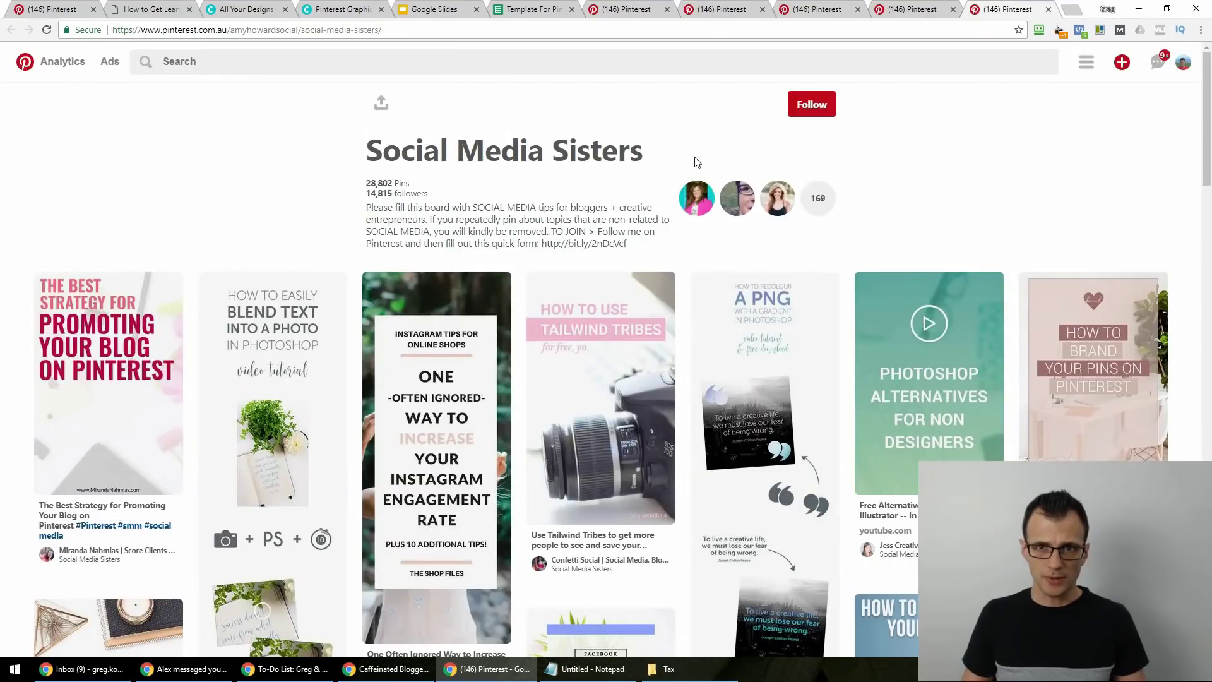
{"action": "key", "text": "ctrl+w"}
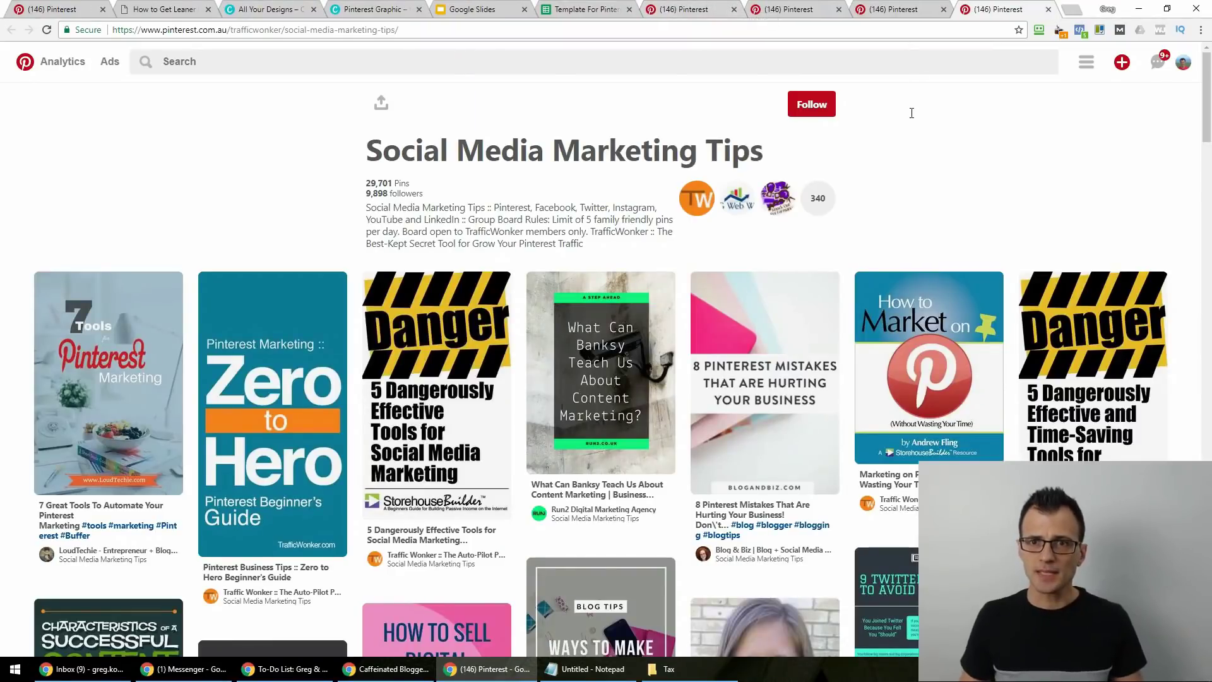
{"action": "key", "text": "ctrl+w"}
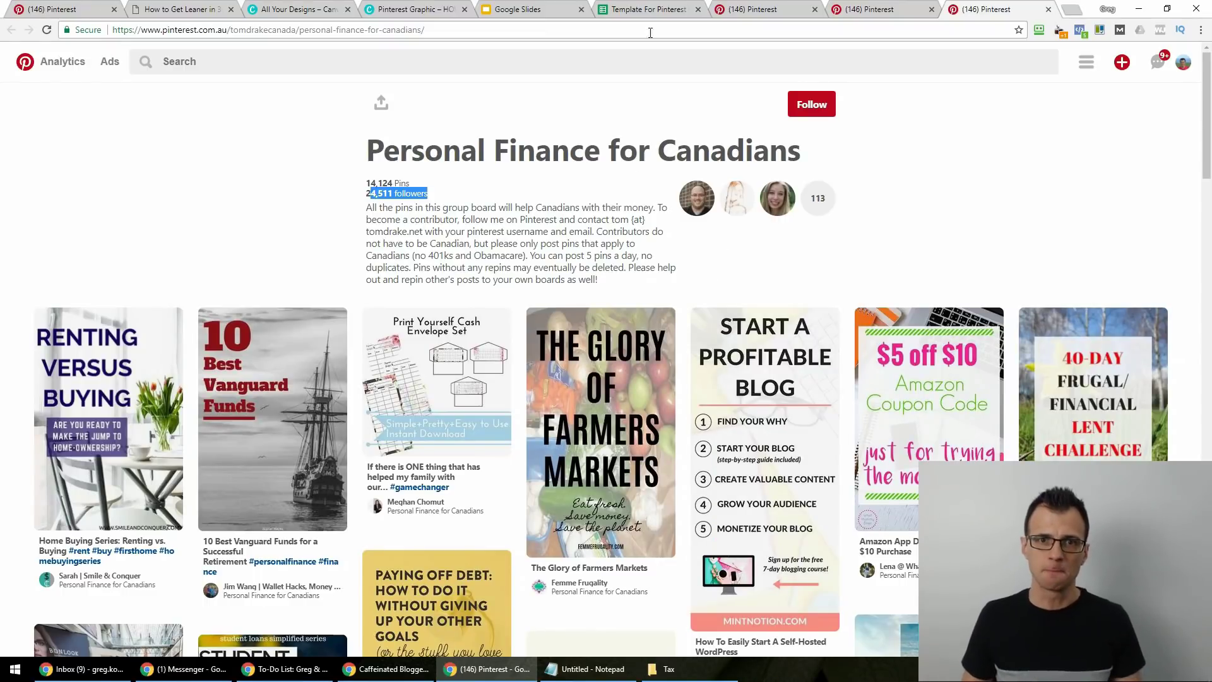
Look over the empty Board Register spreadsheet, then return to the Pinterest tab.
{"action": "left_click", "coordinate": [645, 11]}
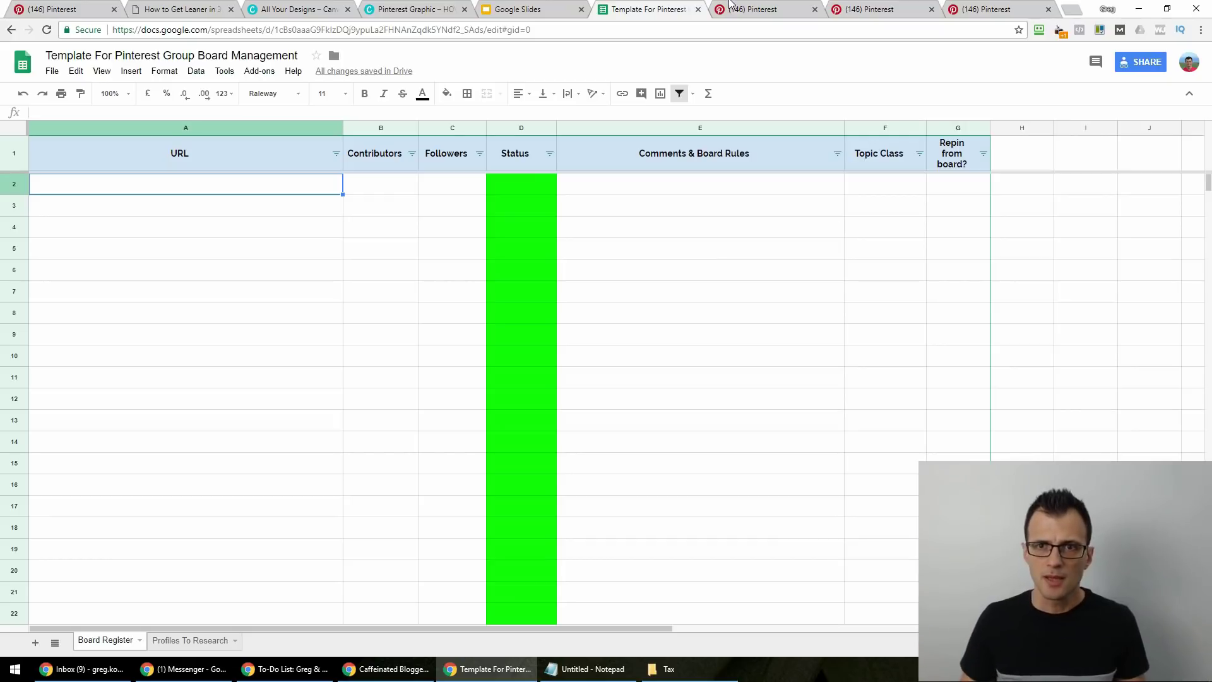
{"action": "left_click", "coordinate": [994, 4]}
Search Pinterest for 'blogging' and filter the results to Boards.
{"action": "left_click", "coordinate": [262, 68]}
{"action": "type", "text": "blogging"}
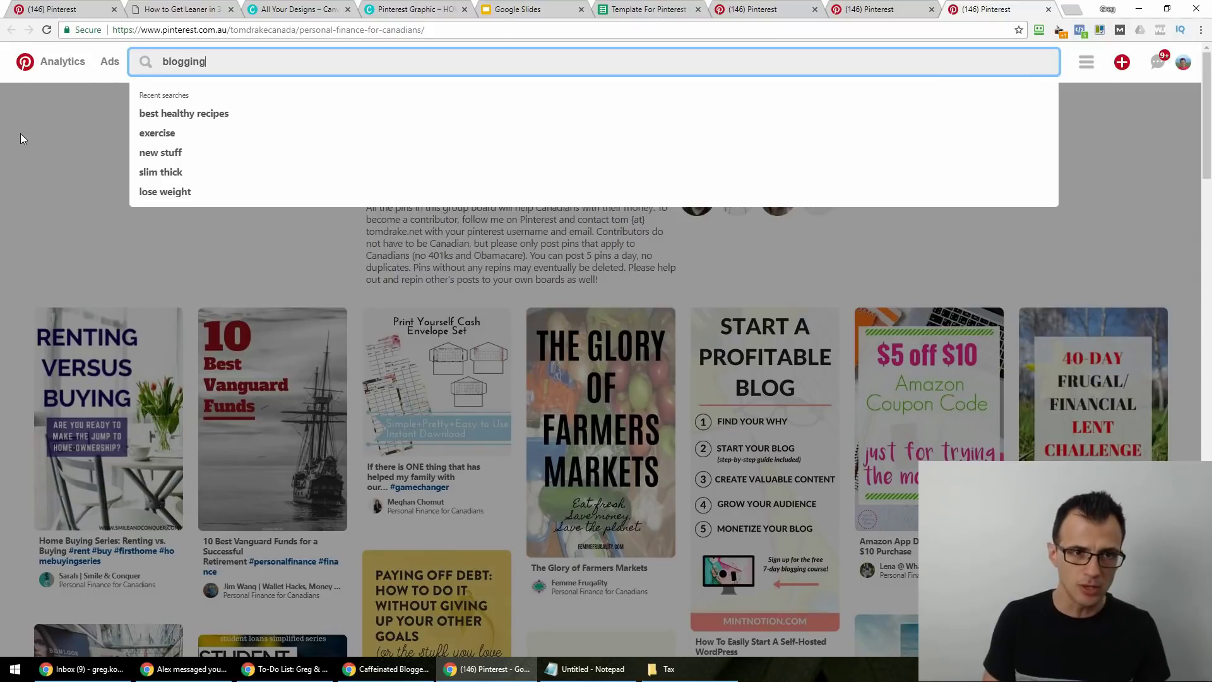
{"action": "key", "text": "Return"}
{"action": "left_click", "coordinate": [1048, 62]}
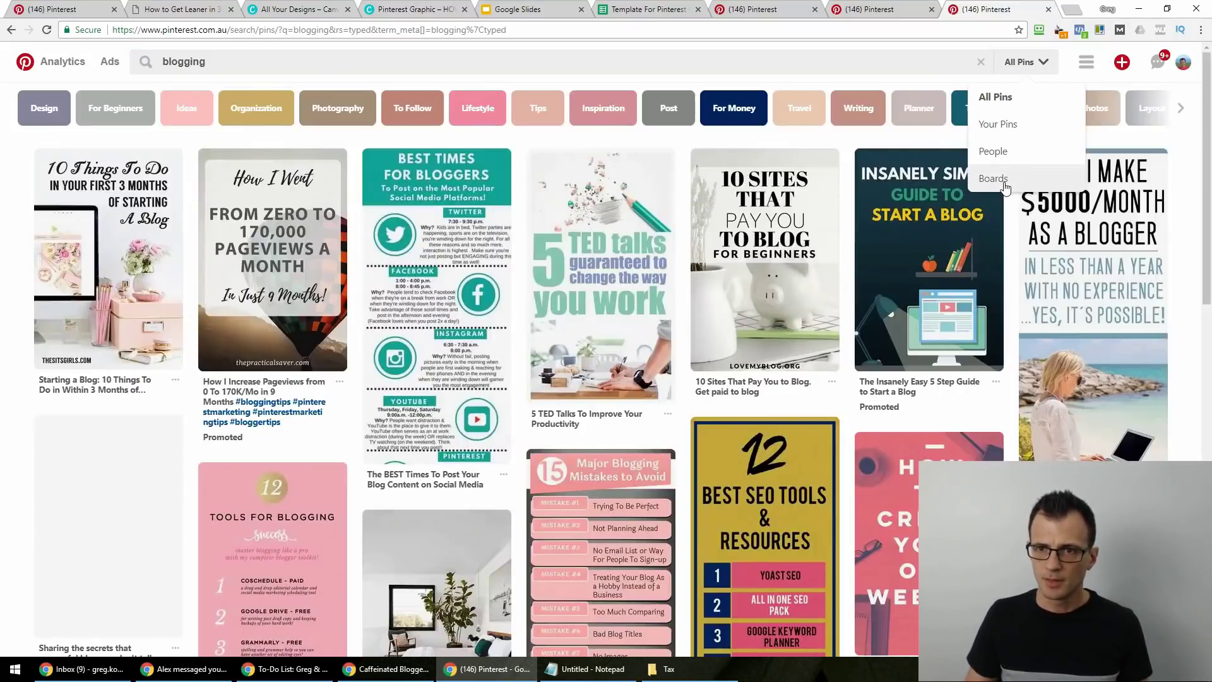
{"action": "left_click", "coordinate": [1005, 184]}
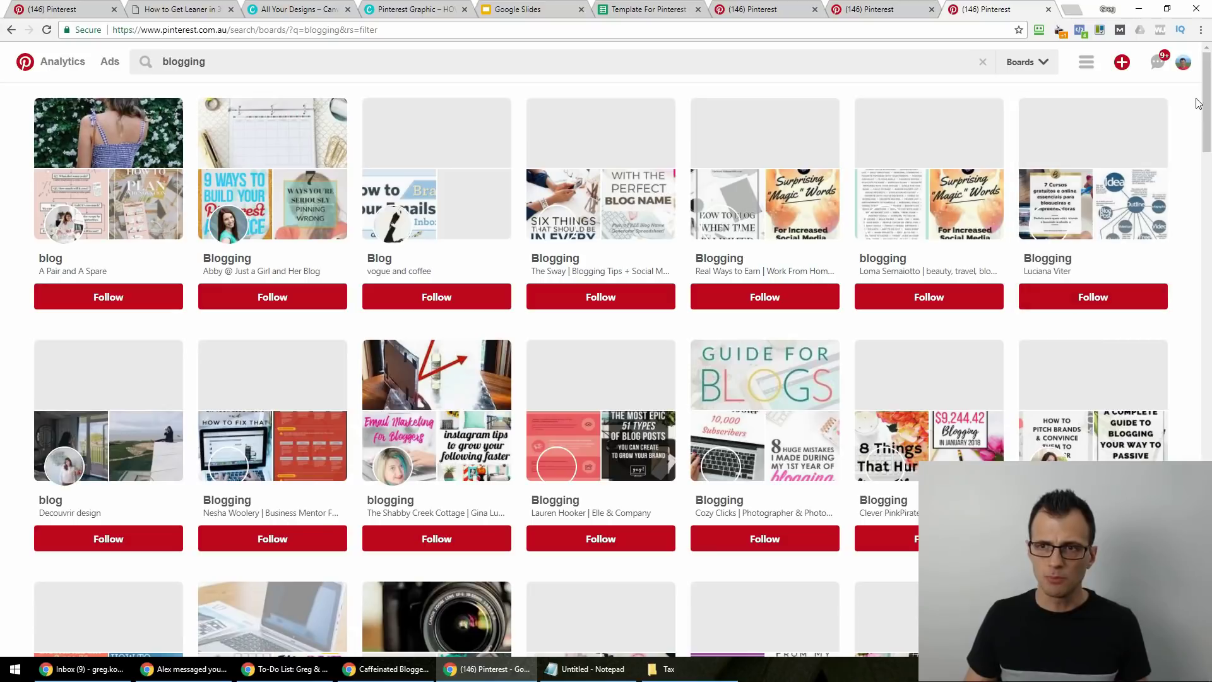
Scroll through the many Blogging, Blog and Blogs board results, briefly revisiting earlier tabs.
{"action": "left_click_drag", "start_coordinate": [1208, 99], "coordinate": [1210, 333]}
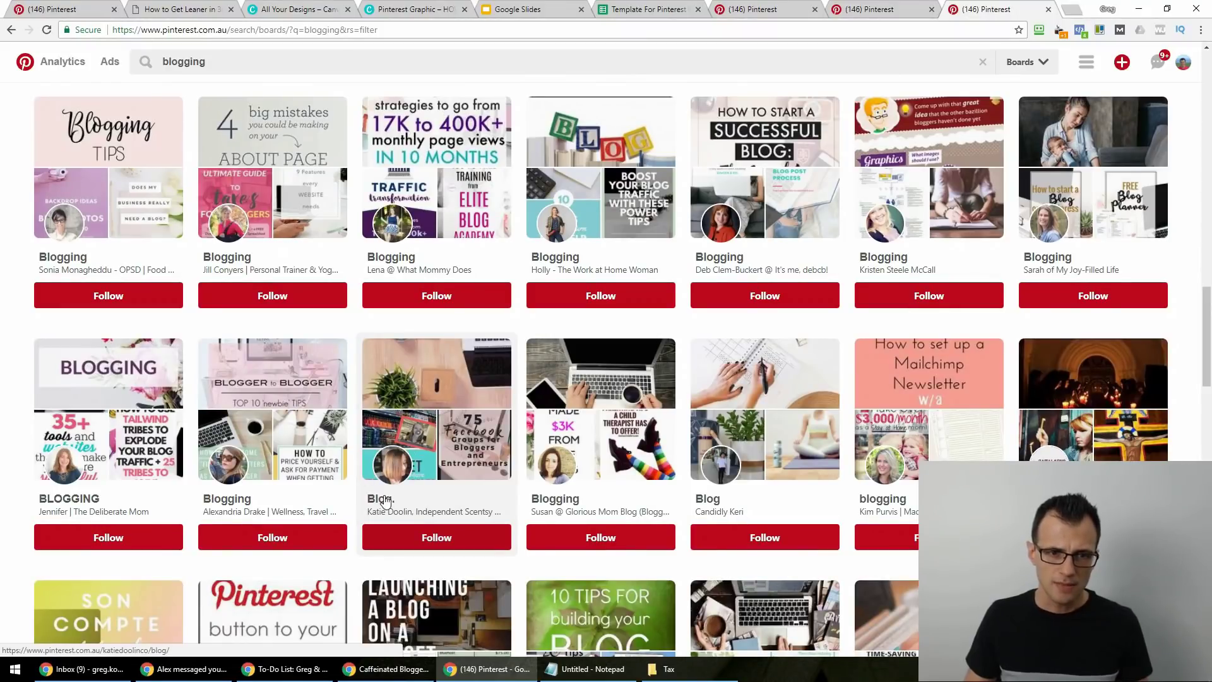
{"action": "scroll", "coordinate": [296, 404], "scroll_direction": "down", "scroll_amount": 5}
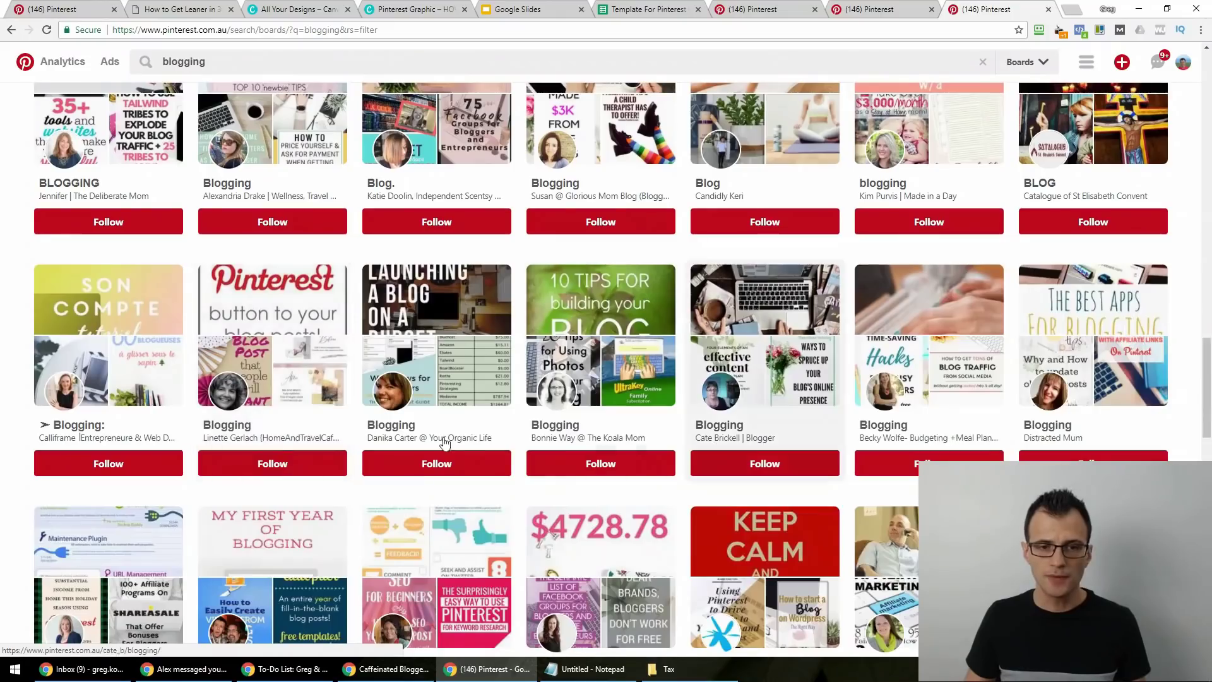
{"action": "scroll", "coordinate": [320, 425], "scroll_direction": "down", "scroll_amount": 10}
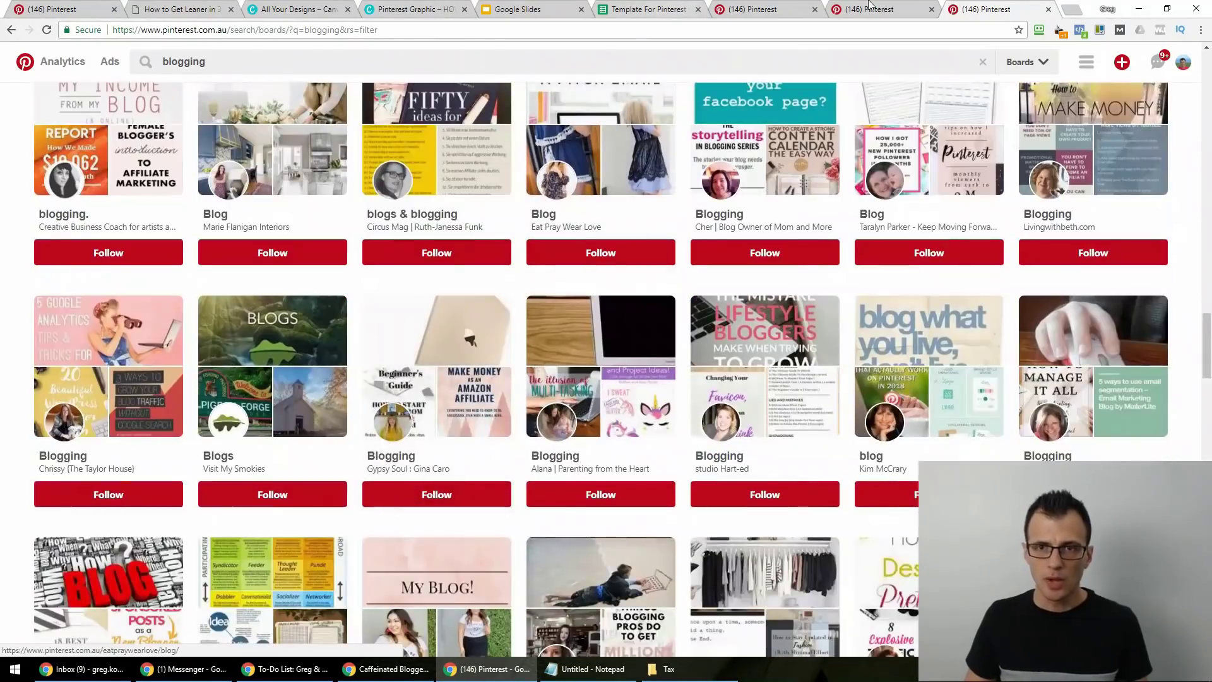
{"action": "left_click", "coordinate": [870, 9]}
{"action": "scroll", "coordinate": [480, 220], "scroll_direction": "down", "scroll_amount": 5}
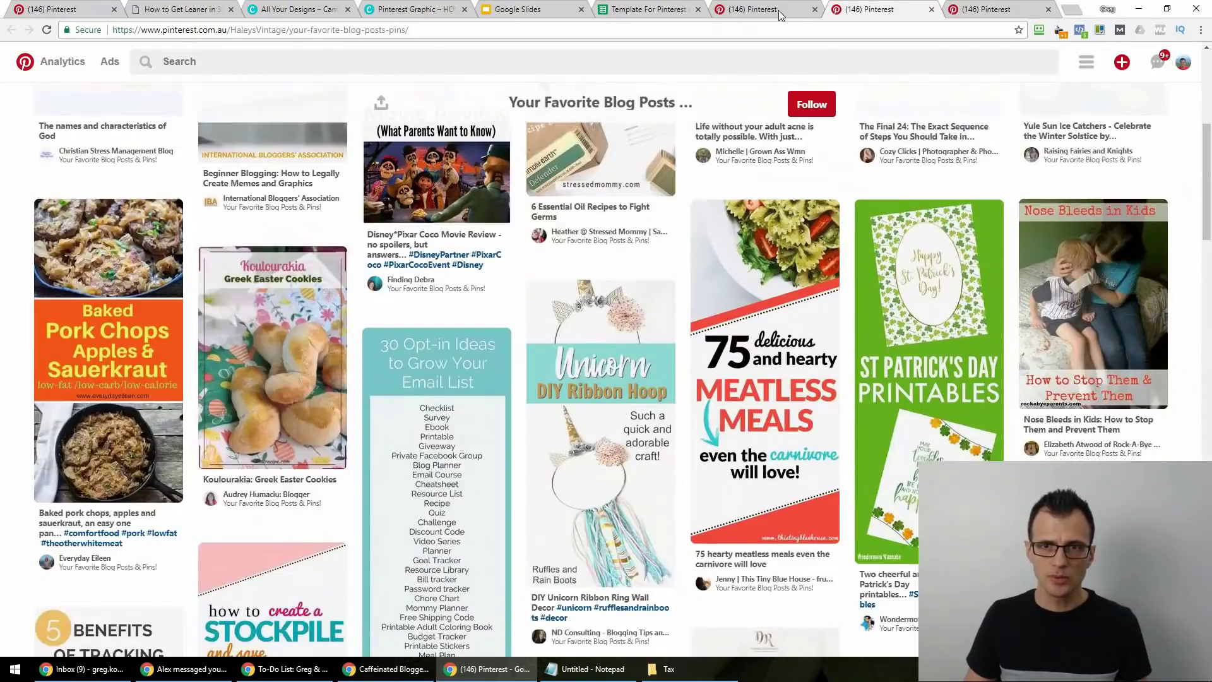
{"action": "key", "text": "ctrl+shift+Tab"}
{"action": "scroll", "coordinate": [481, 220], "scroll_direction": "down", "scroll_amount": 10}
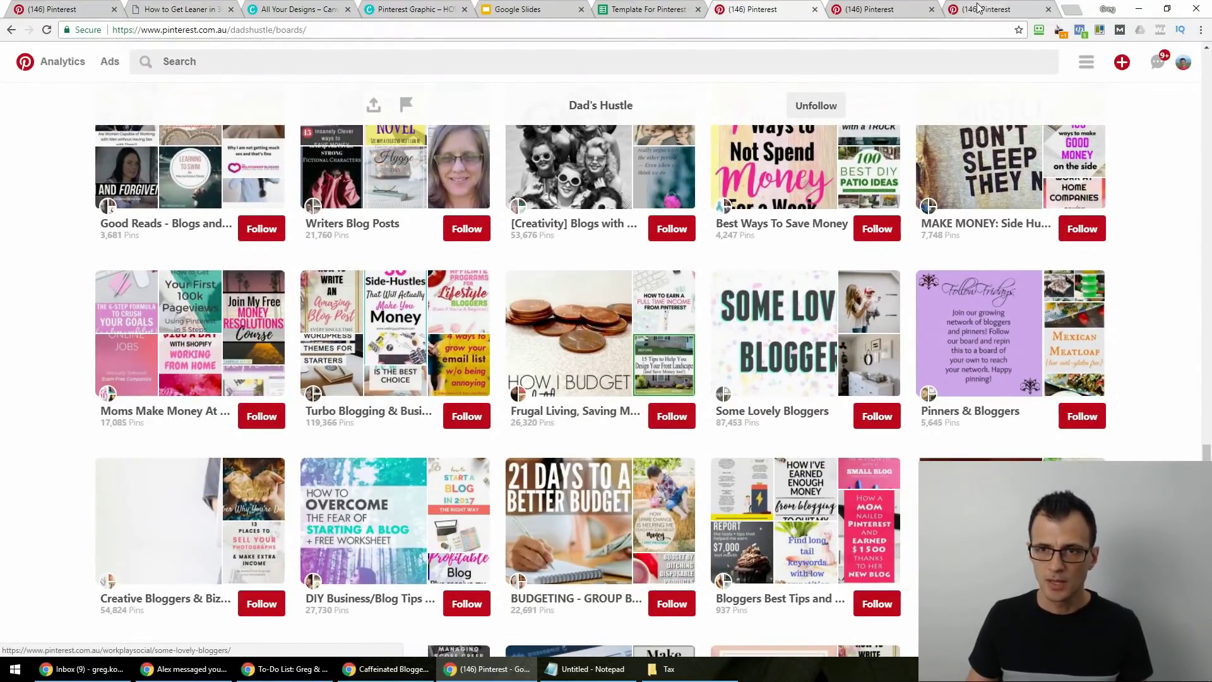
{"action": "key", "text": "ctrl+Tab"}
{"action": "scroll", "coordinate": [473, 419], "scroll_direction": "down", "scroll_amount": 2}
{"action": "scroll", "coordinate": [478, 424], "scroll_direction": "down", "scroll_amount": 6}
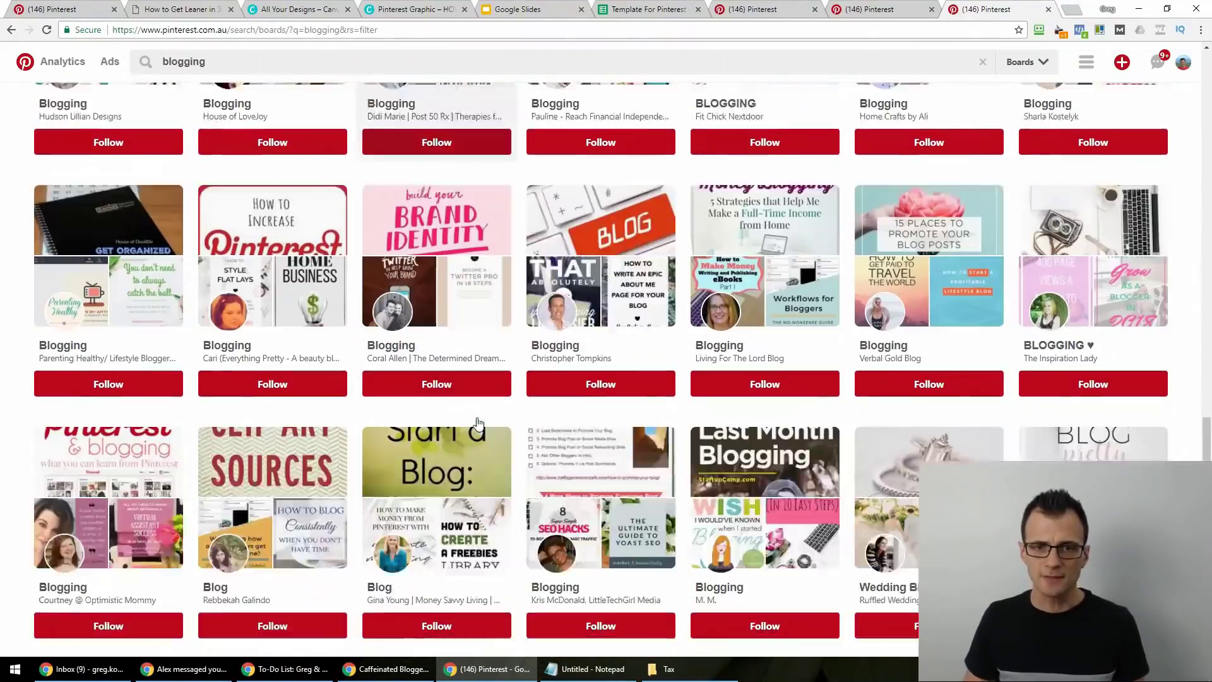
{"action": "scroll", "coordinate": [456, 418], "scroll_direction": "down", "scroll_amount": 1}
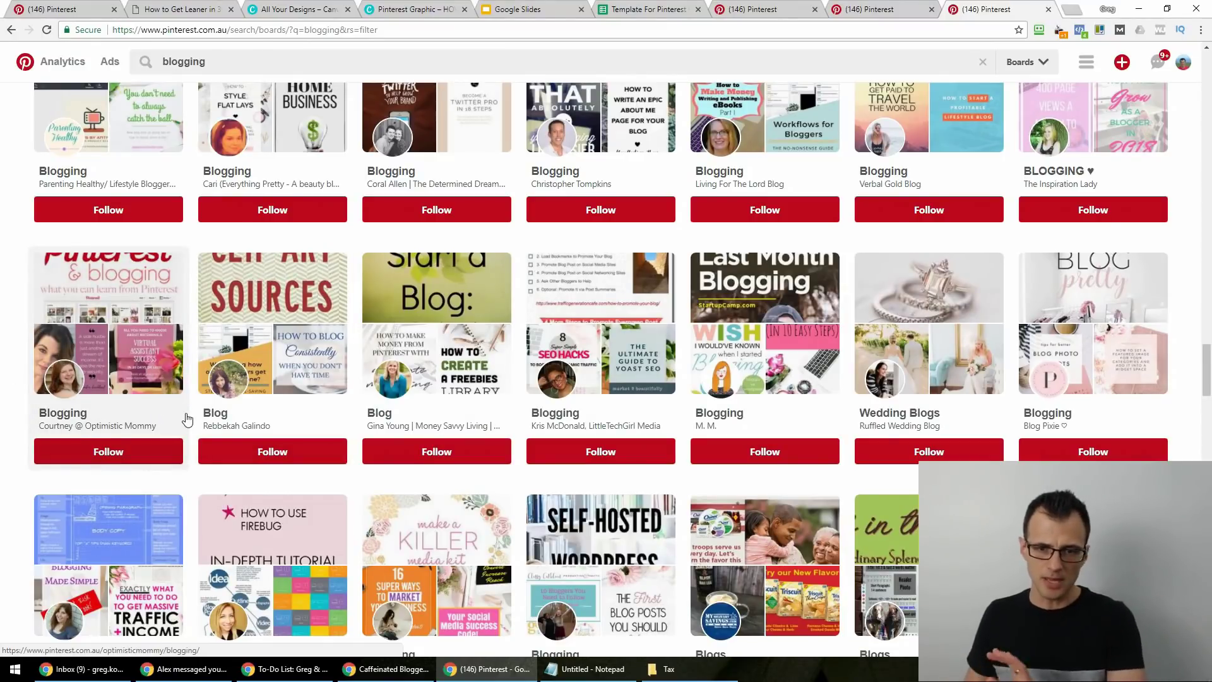
{"action": "scroll", "coordinate": [379, 429], "scroll_direction": "down", "scroll_amount": 10}
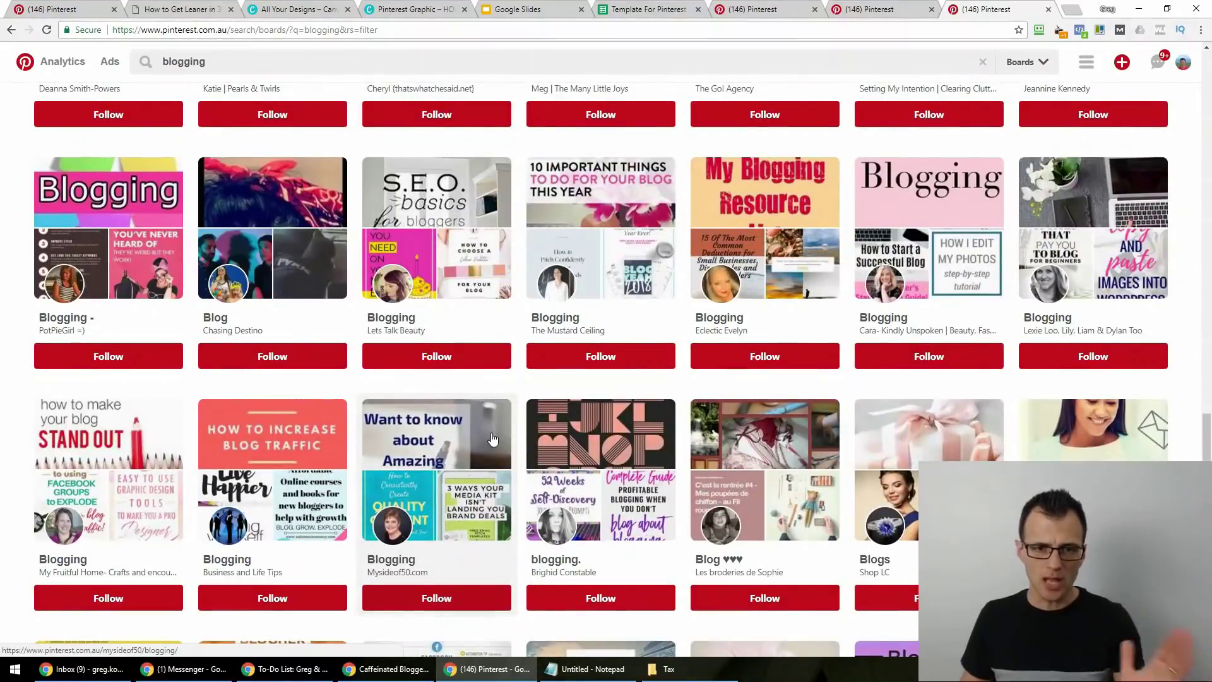
{"action": "scroll", "coordinate": [485, 458], "scroll_direction": "down", "scroll_amount": 7}
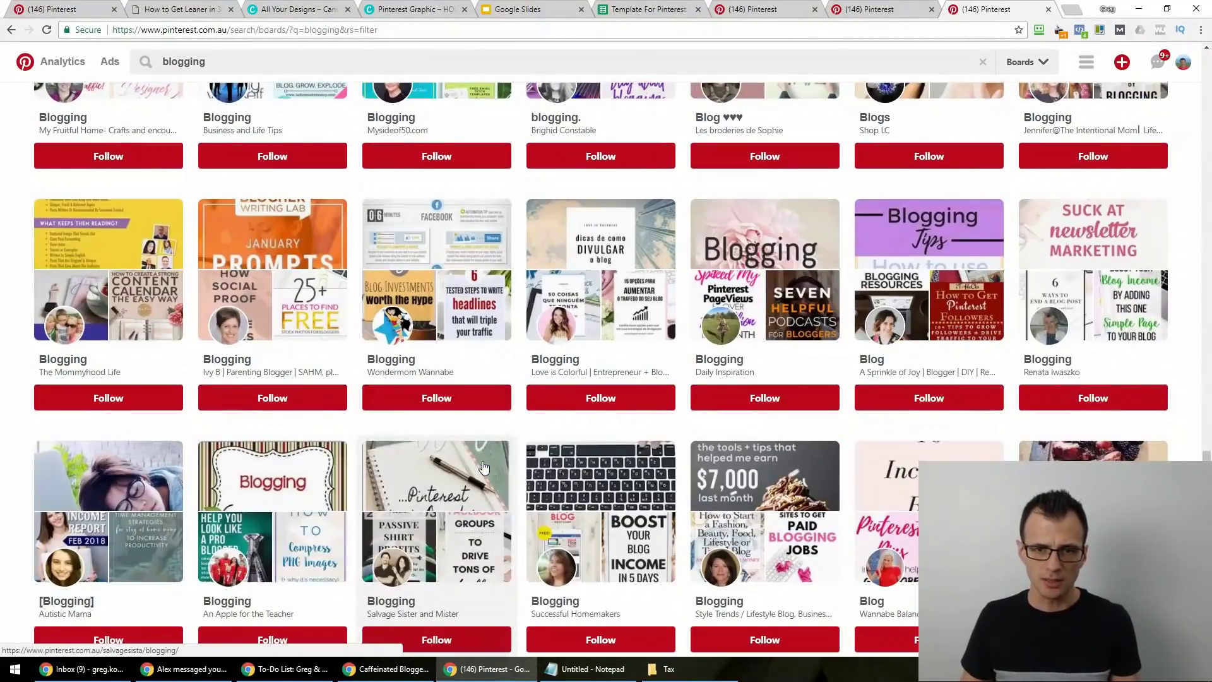
{"action": "scroll", "coordinate": [242, 447], "scroll_direction": "down", "scroll_amount": 5}
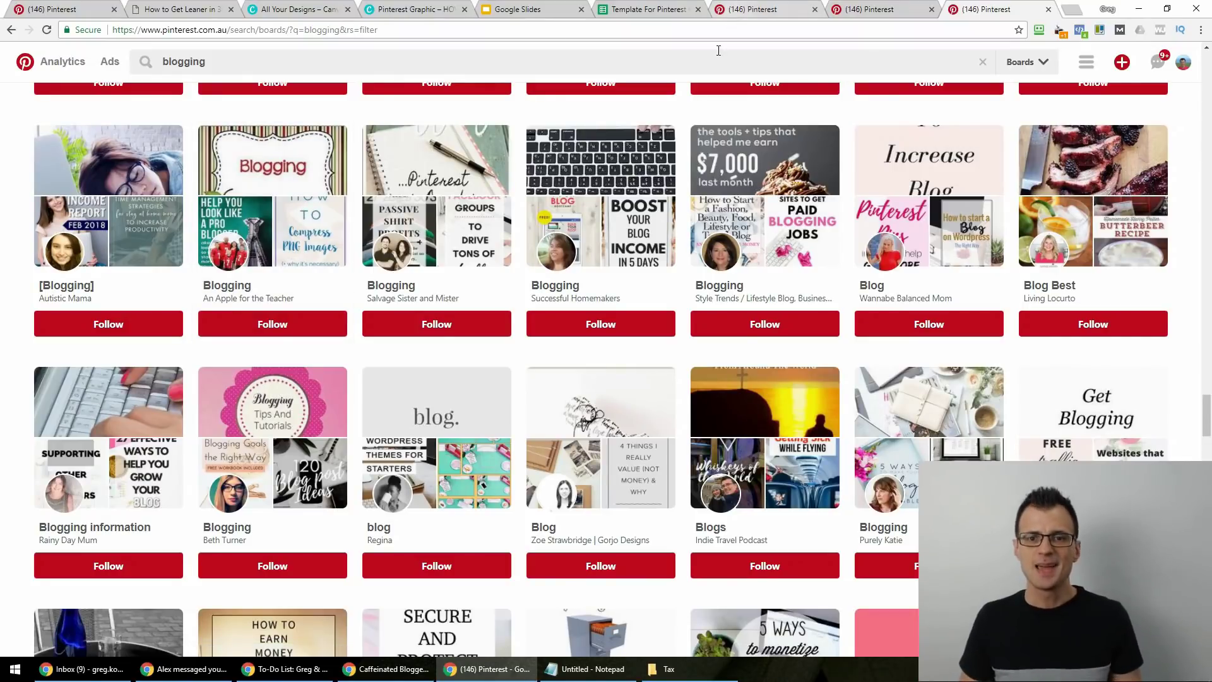
{"action": "scroll", "coordinate": [989, 287], "scroll_direction": "up", "scroll_amount": 8}
{"action": "scroll", "coordinate": [989, 287], "scroll_direction": "up", "scroll_amount": 20}
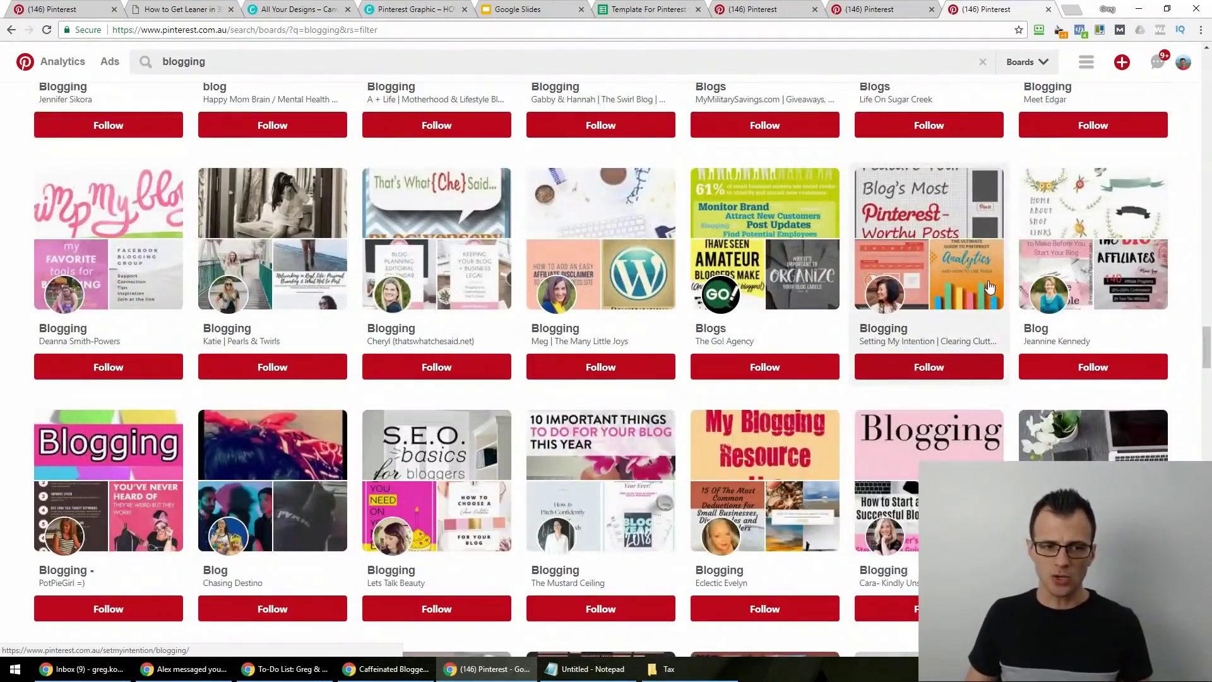
{"action": "scroll", "coordinate": [988, 287], "scroll_direction": "up", "scroll_amount": 15}
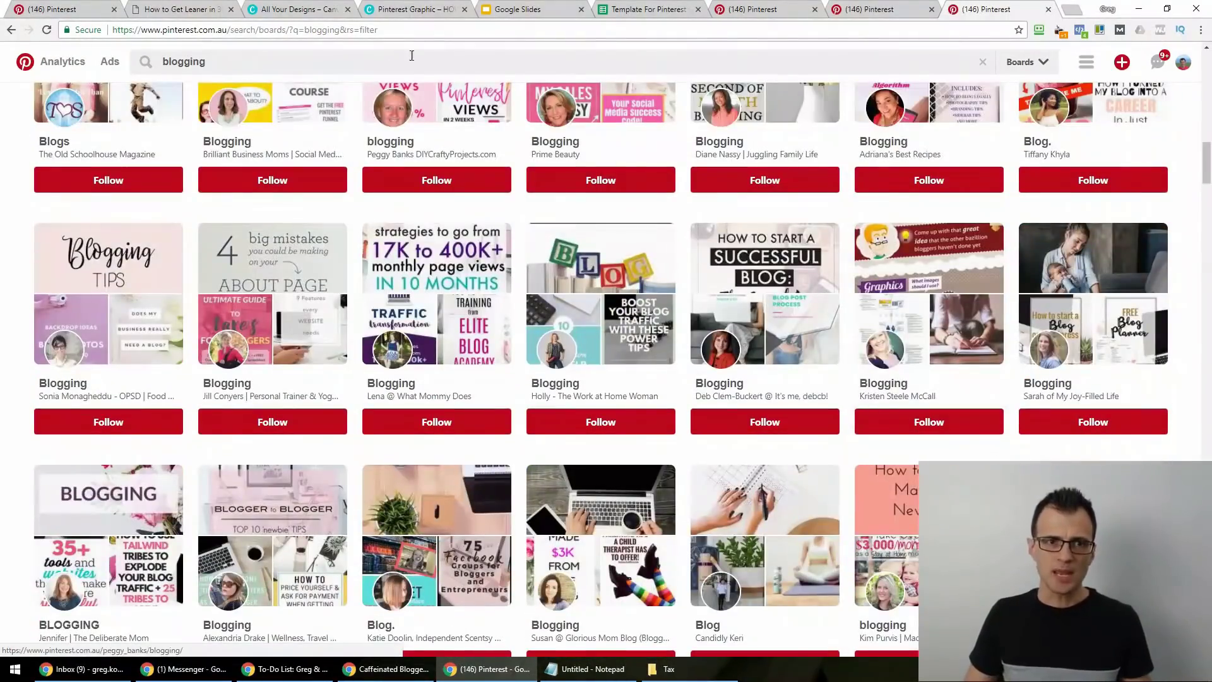
{"action": "left_click", "coordinate": [437, 31]}
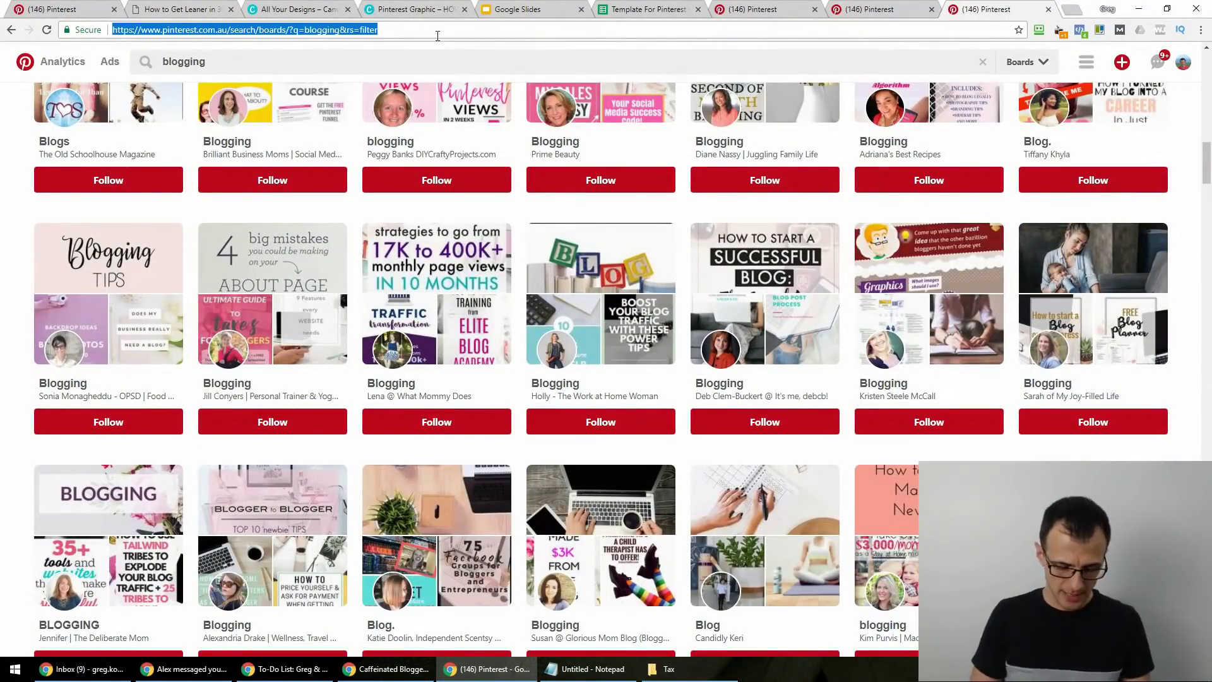
Load pingroupie.com and browse its group board directory.
{"action": "type", "text": "pingroupie.com"}
{"action": "key", "text": "Return"}
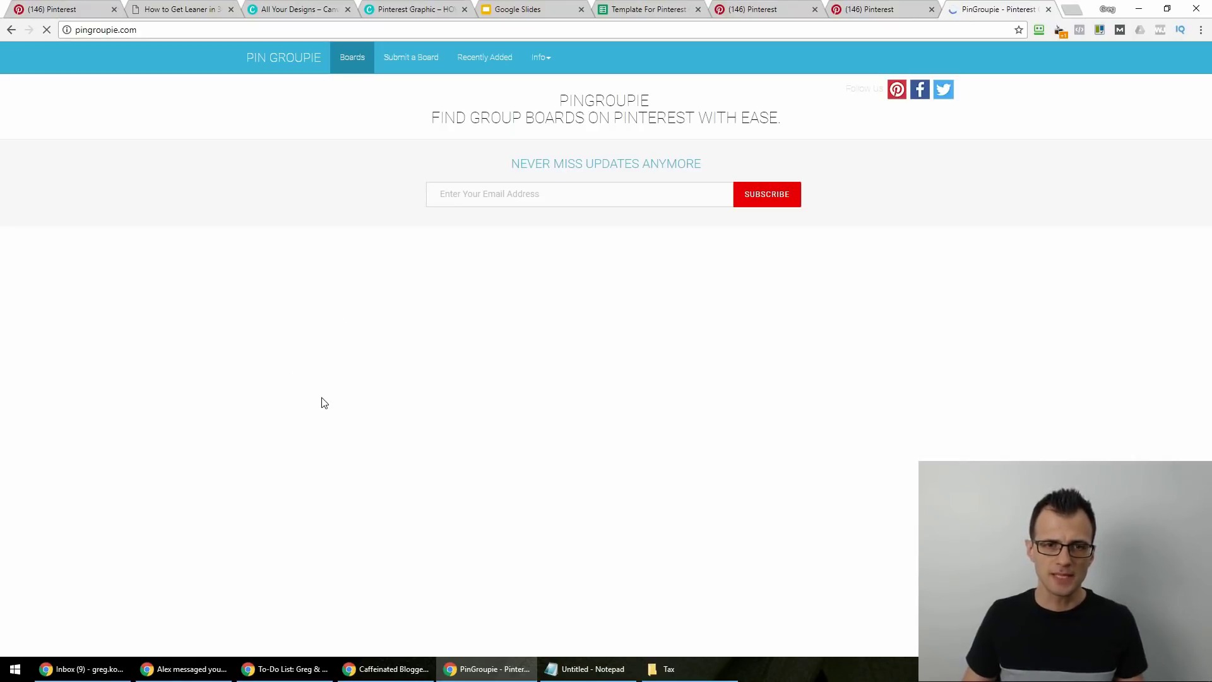
{"action": "scroll", "coordinate": [90, 321], "scroll_direction": "down", "scroll_amount": 10}
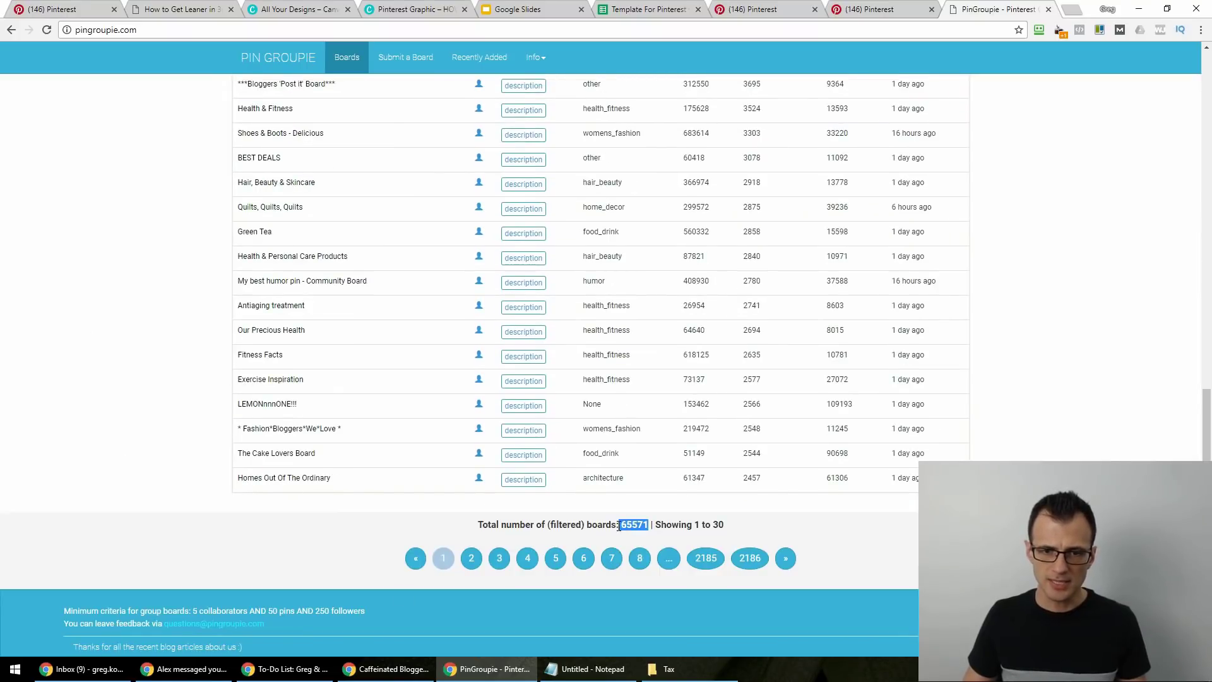
{"action": "scroll", "coordinate": [107, 520], "scroll_direction": "up", "scroll_amount": 12}
{"action": "scroll", "coordinate": [89, 481], "scroll_direction": "down", "scroll_amount": 9}
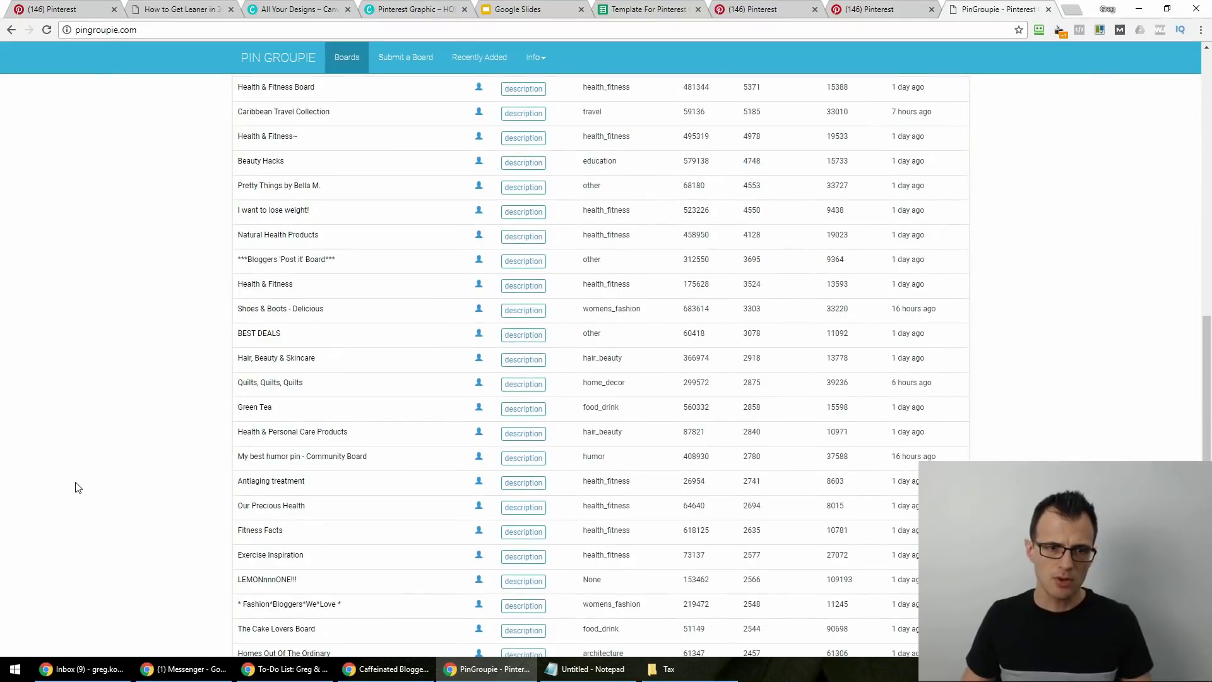
{"action": "scroll", "coordinate": [154, 494], "scroll_direction": "up", "scroll_amount": 9}
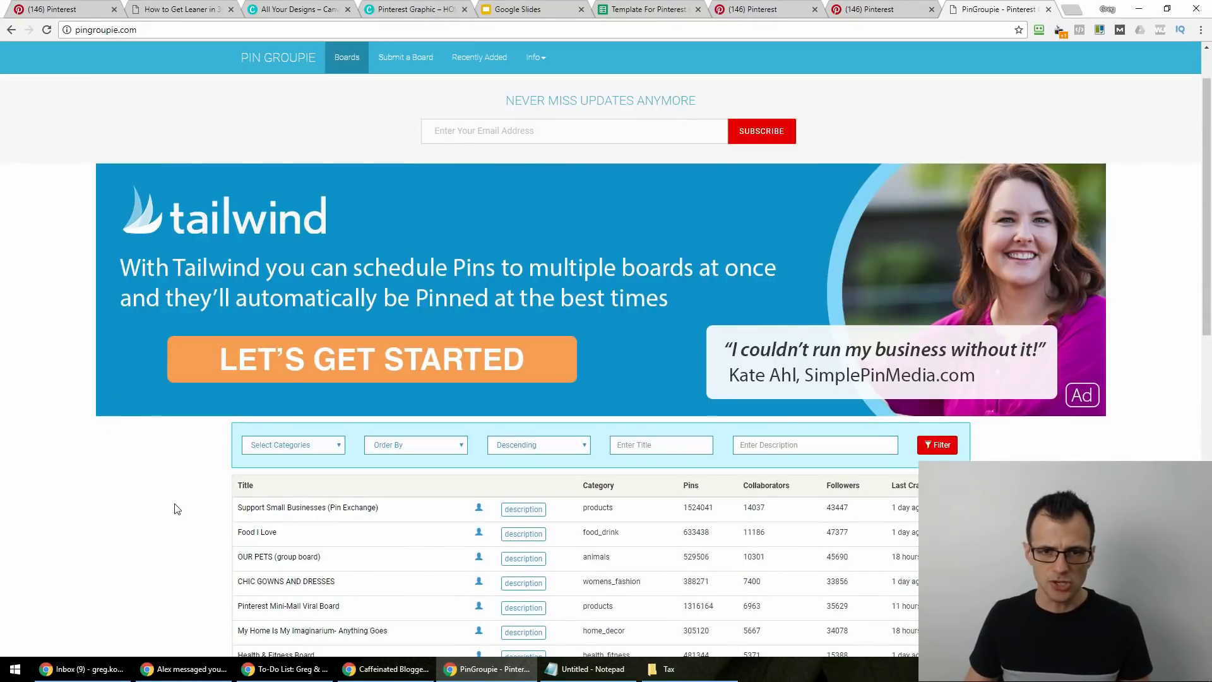
{"action": "scroll", "coordinate": [725, 246], "scroll_direction": "down", "scroll_amount": 4}
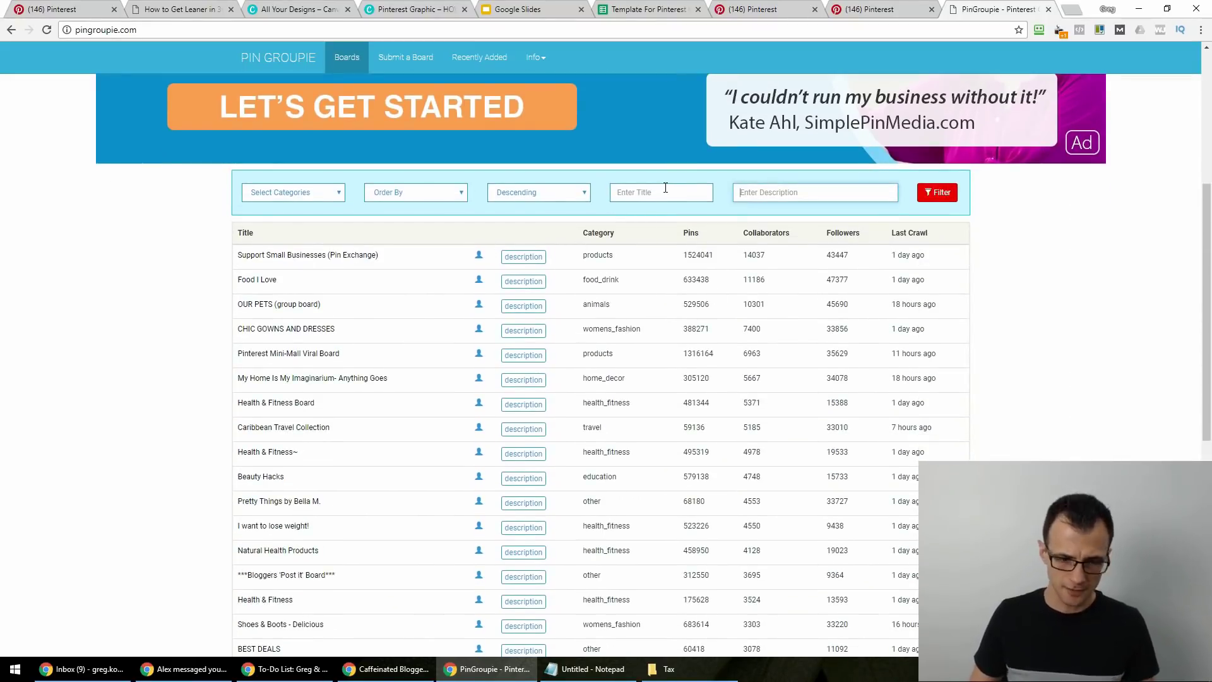
Filter the directory by the description 'dogs' and scroll the 463 matching boards.
{"action": "type", "text": "s"}
{"action": "key", "text": "Return"}
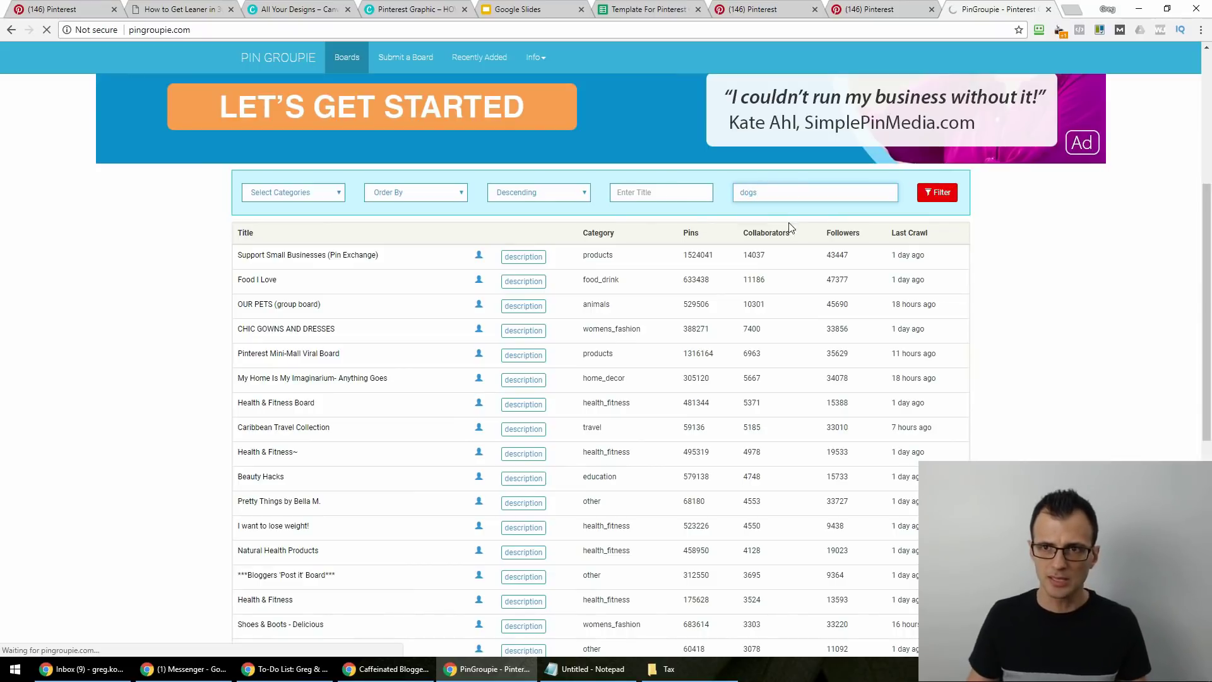
{"action": "scroll", "coordinate": [293, 472], "scroll_direction": "down", "scroll_amount": 8}
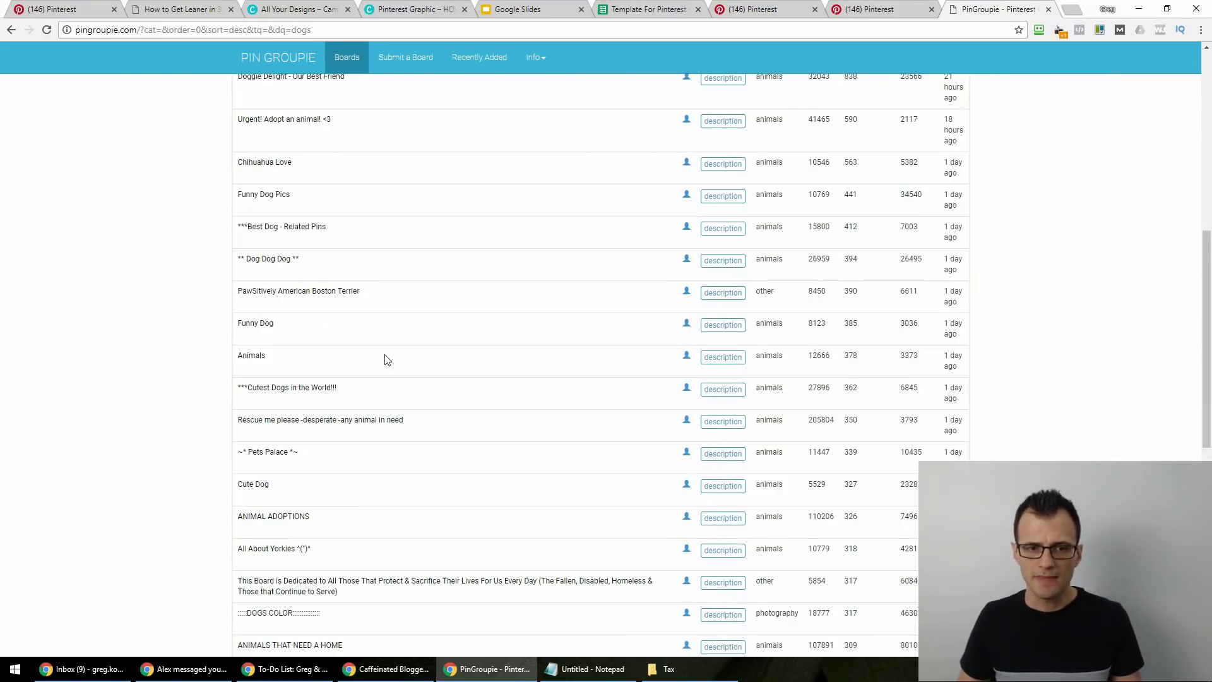
{"action": "scroll", "coordinate": [330, 195], "scroll_direction": "down", "scroll_amount": 9}
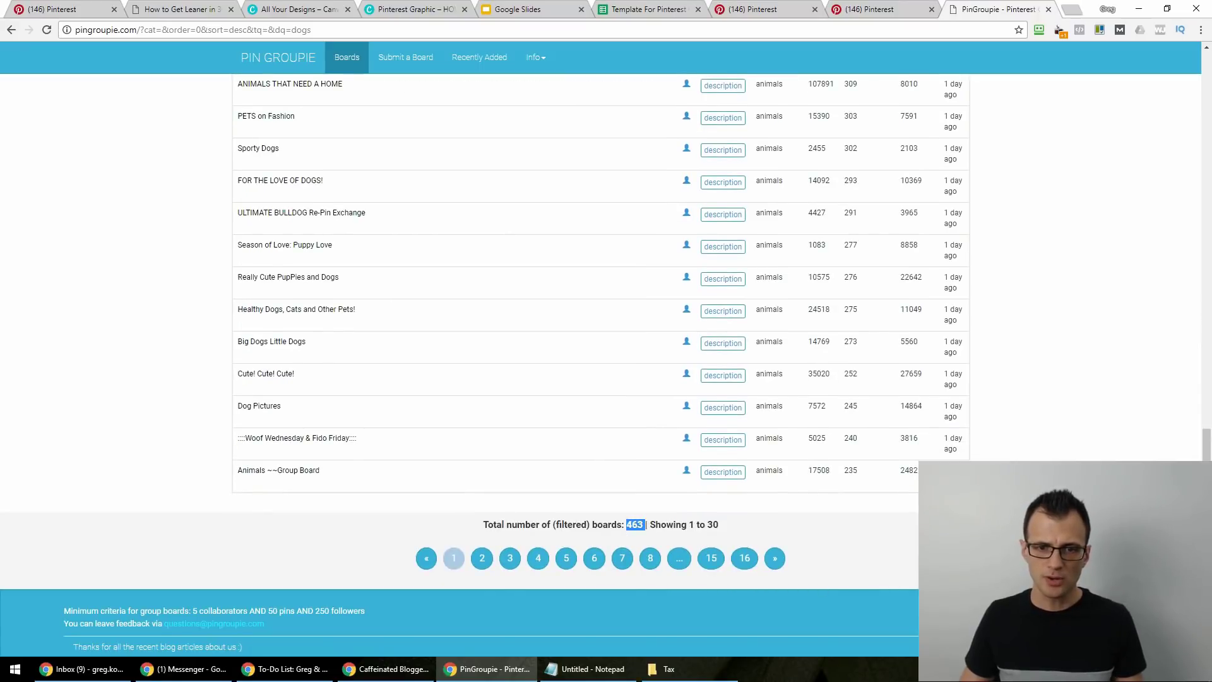
{"action": "scroll", "coordinate": [599, 284], "scroll_direction": "up", "scroll_amount": 15}
{"action": "scroll", "coordinate": [197, 430], "scroll_direction": "down", "scroll_amount": 8}
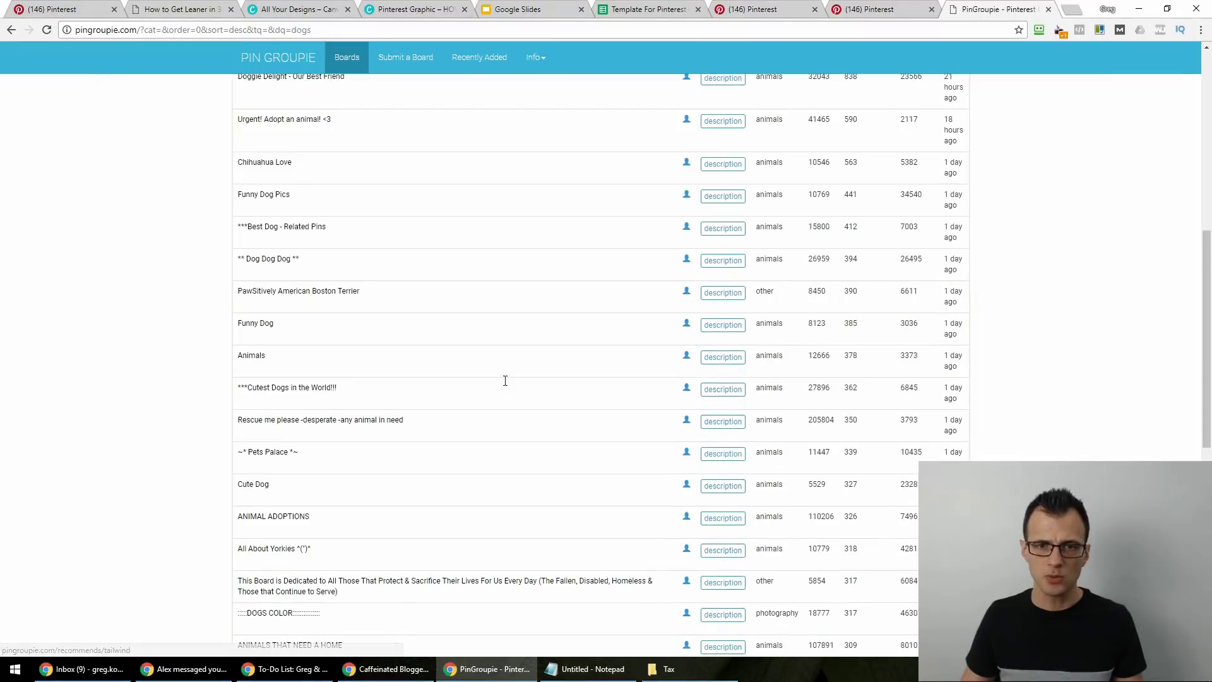
{"action": "scroll", "coordinate": [619, 459], "scroll_direction": "down", "scroll_amount": 9}
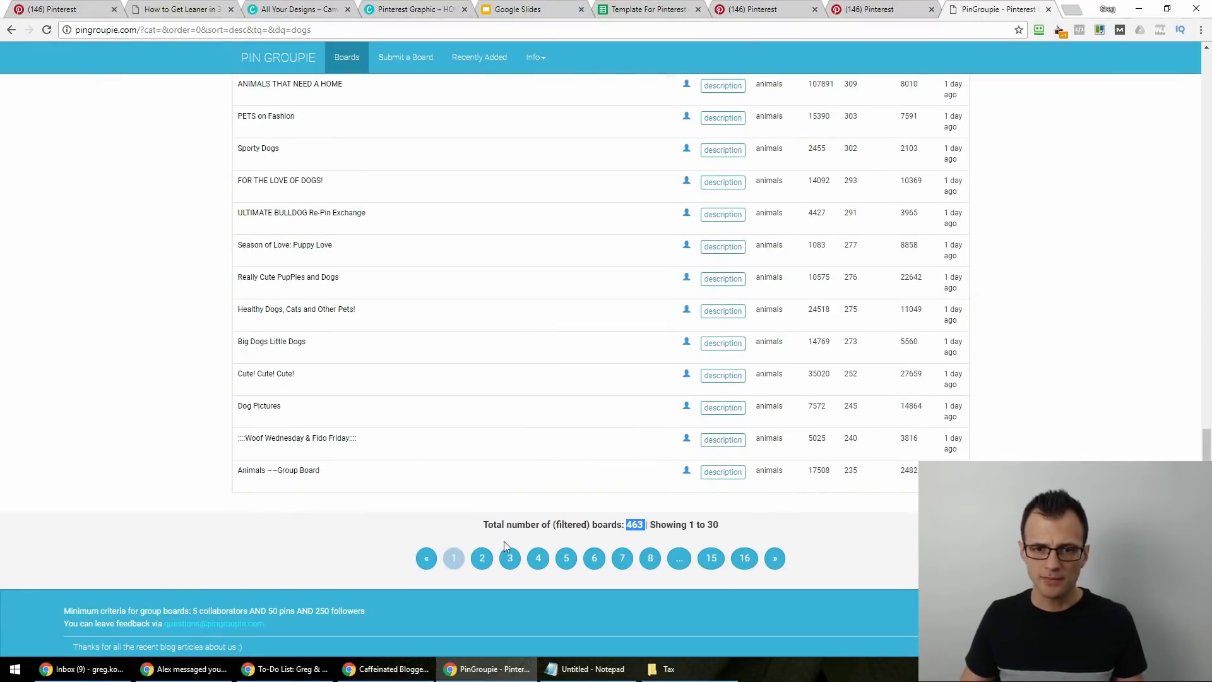
{"action": "scroll", "coordinate": [244, 486], "scroll_direction": "up", "scroll_amount": 15}
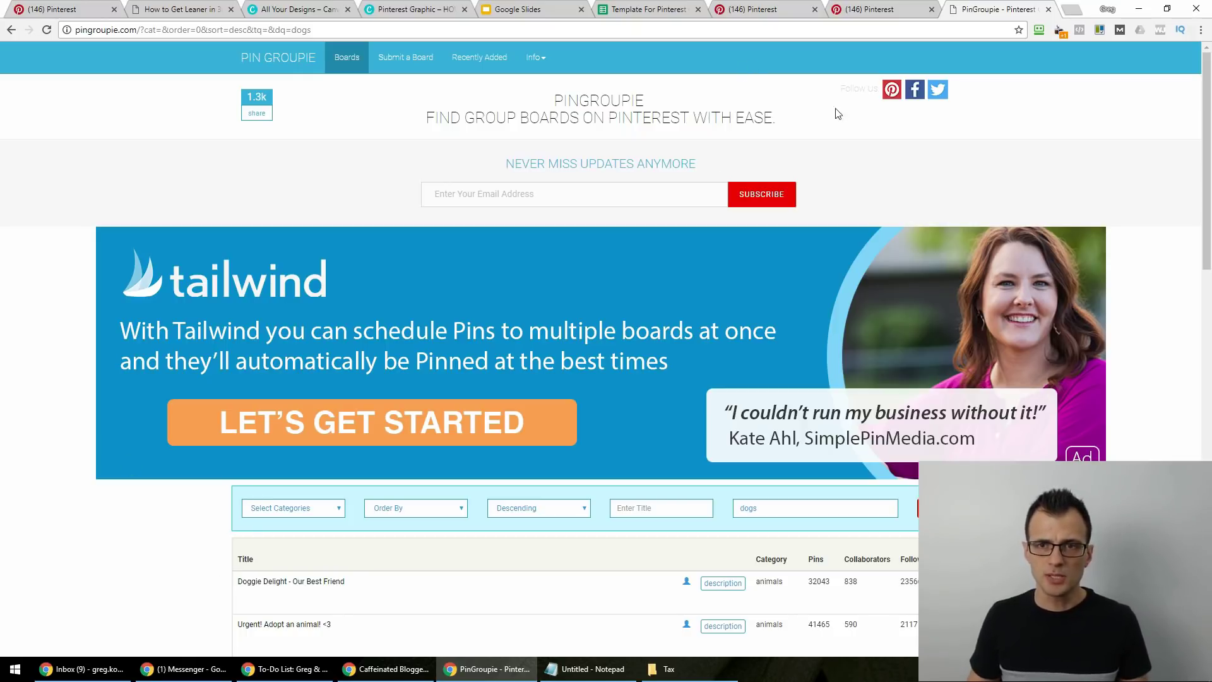
Search Pinterest for 'dog' and switch the results to People.
{"action": "left_click", "coordinate": [861, 6]}
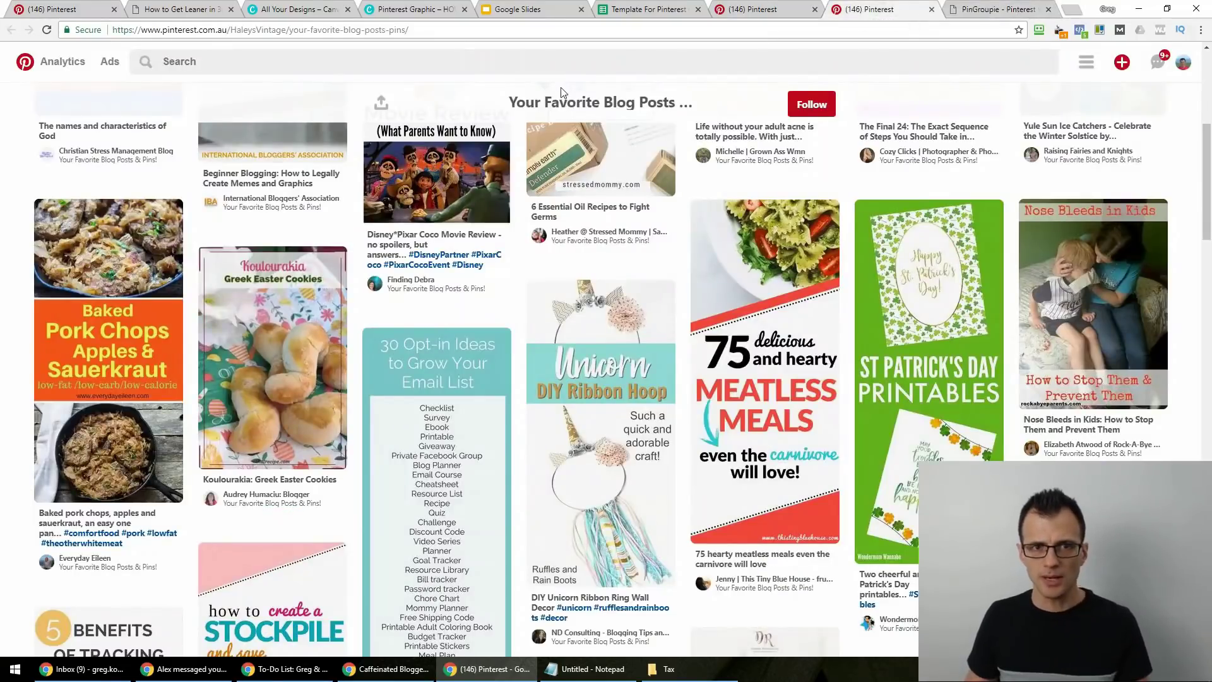
{"action": "left_click", "coordinate": [229, 67]}
{"action": "type", "text": "dog"}
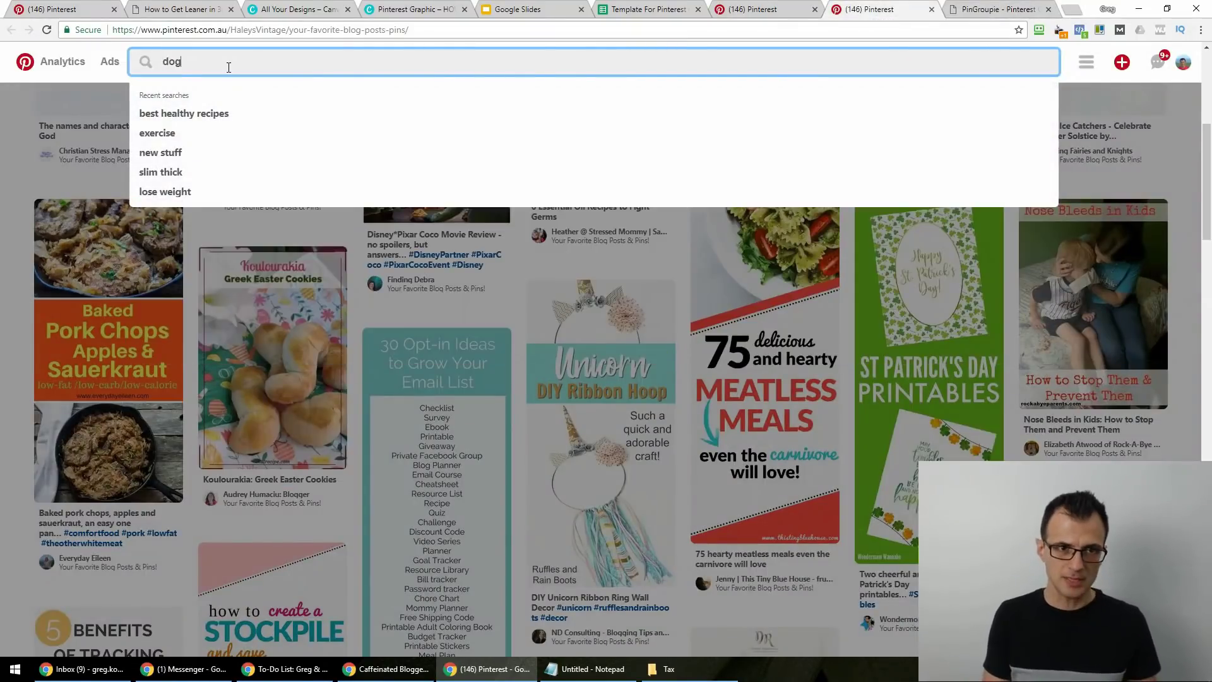
{"action": "key", "text": "Return"}
{"action": "left_click", "coordinate": [1031, 67]}
{"action": "left_click", "coordinate": [1016, 155]}
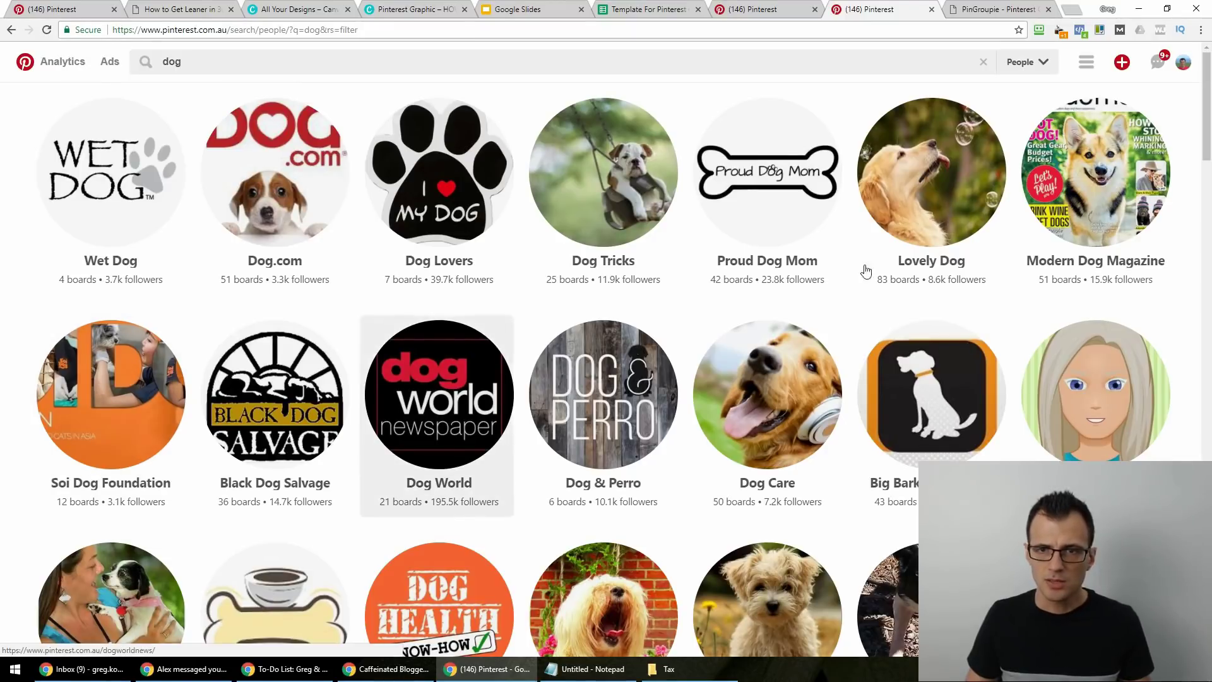
Close PinGroupie, open Dog Lovers and Dog World profiles, then review and close Dog Lovers.
{"action": "left_click", "coordinate": [1048, 9]}
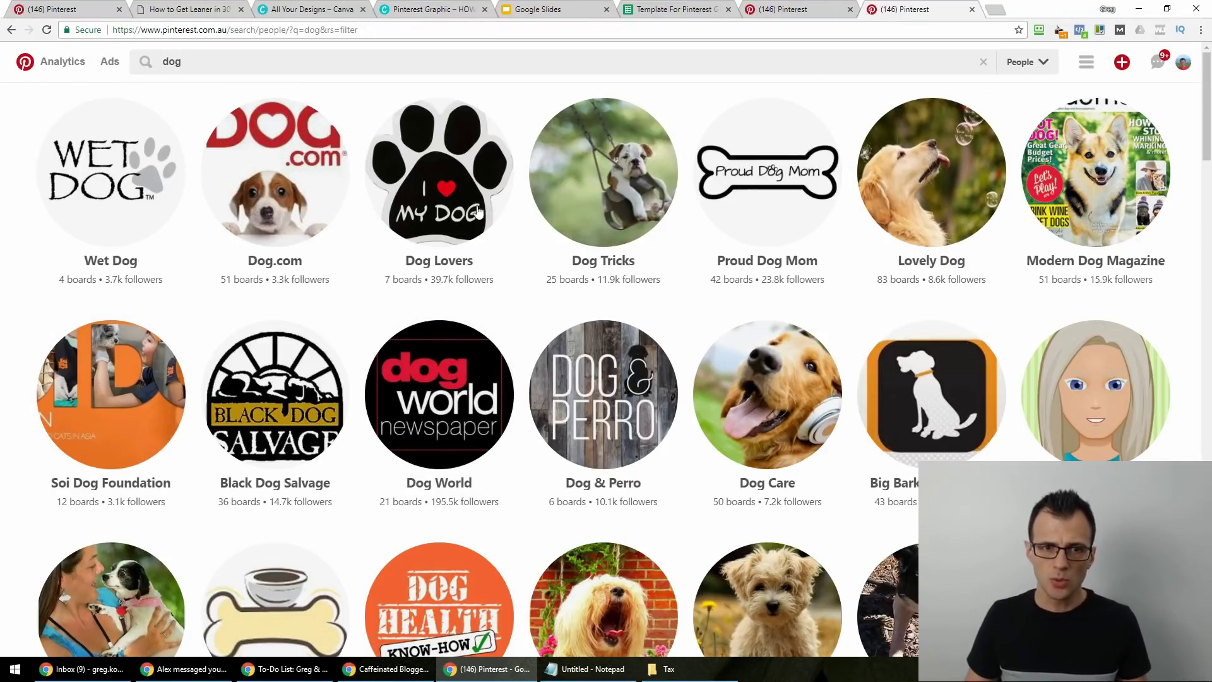
{"action": "middle_click", "coordinate": [442, 218]}
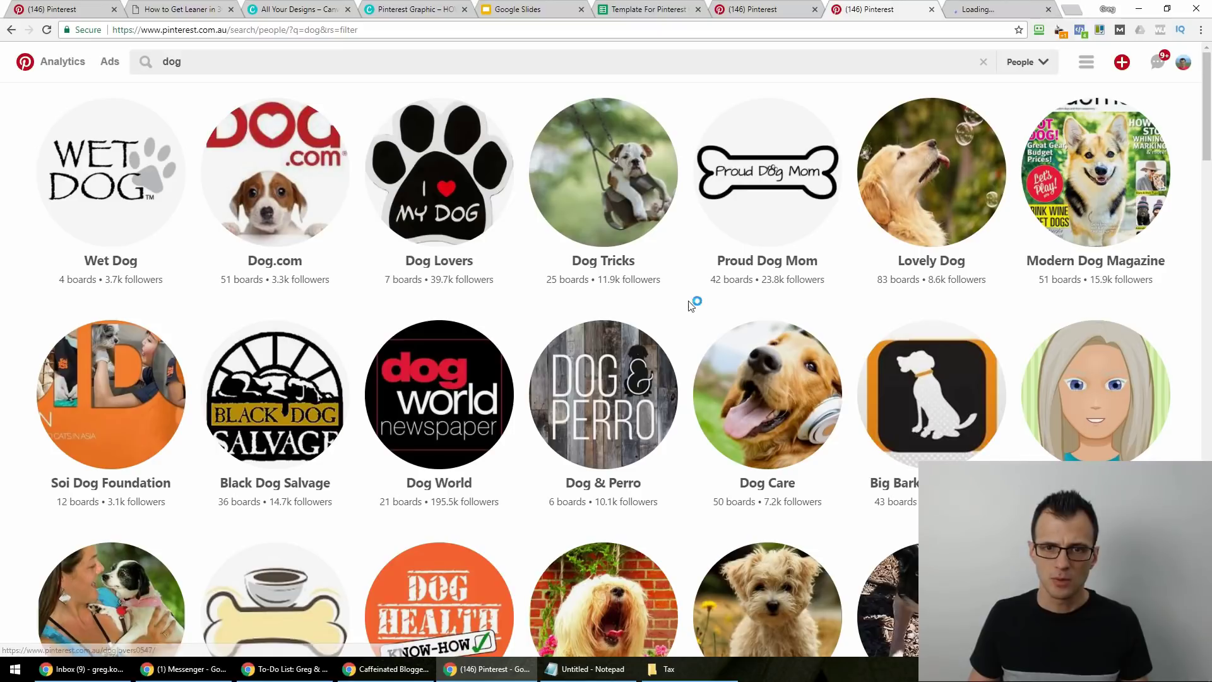
{"action": "middle_click", "coordinate": [448, 514]}
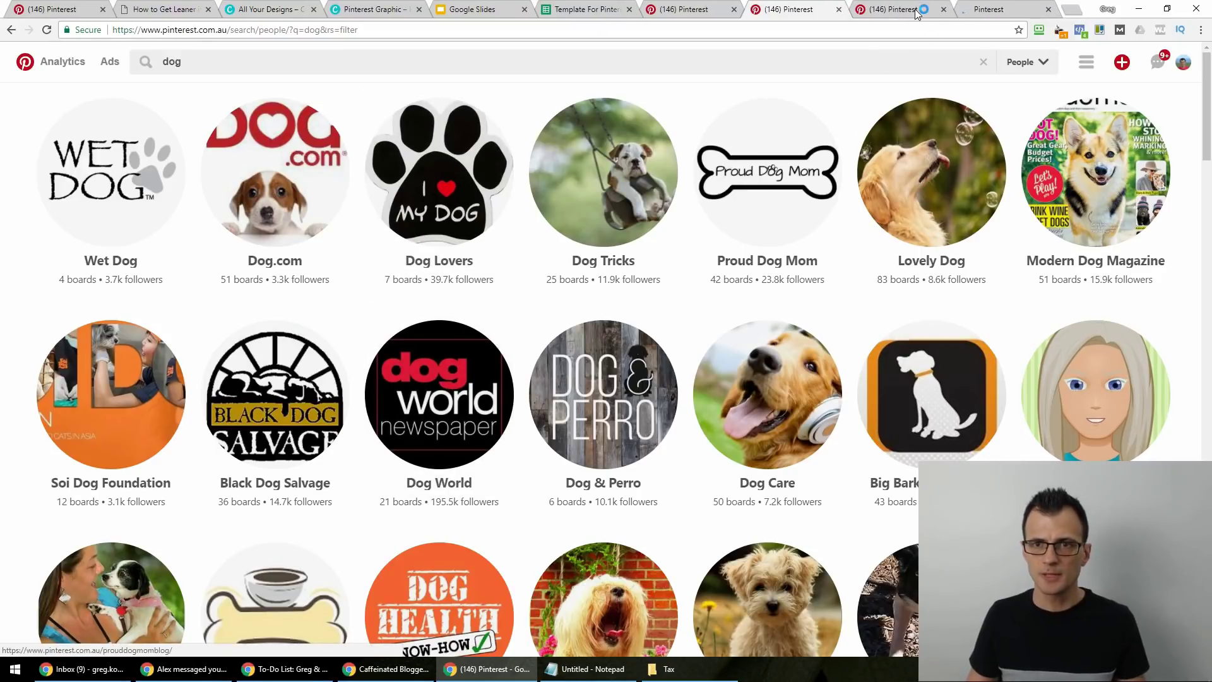
{"action": "left_click", "coordinate": [916, 10]}
{"action": "scroll", "coordinate": [13, 313], "scroll_direction": "down", "scroll_amount": 1}
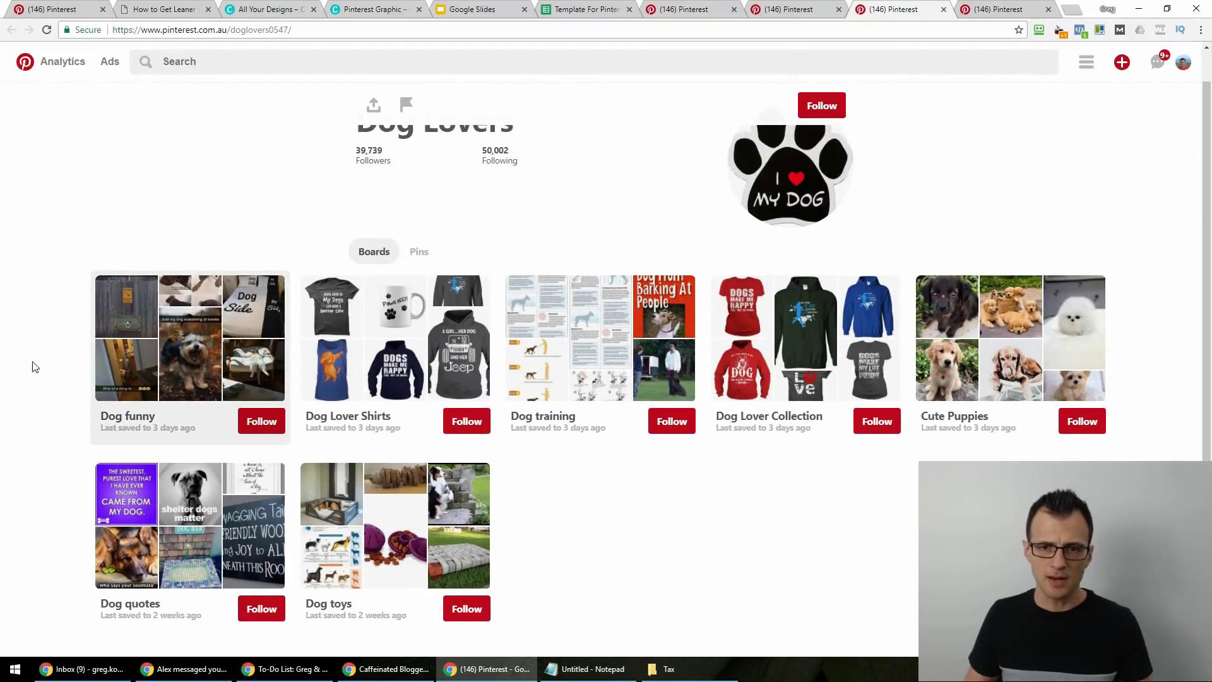
{"action": "scroll", "coordinate": [442, 234], "scroll_direction": "up", "scroll_amount": 1}
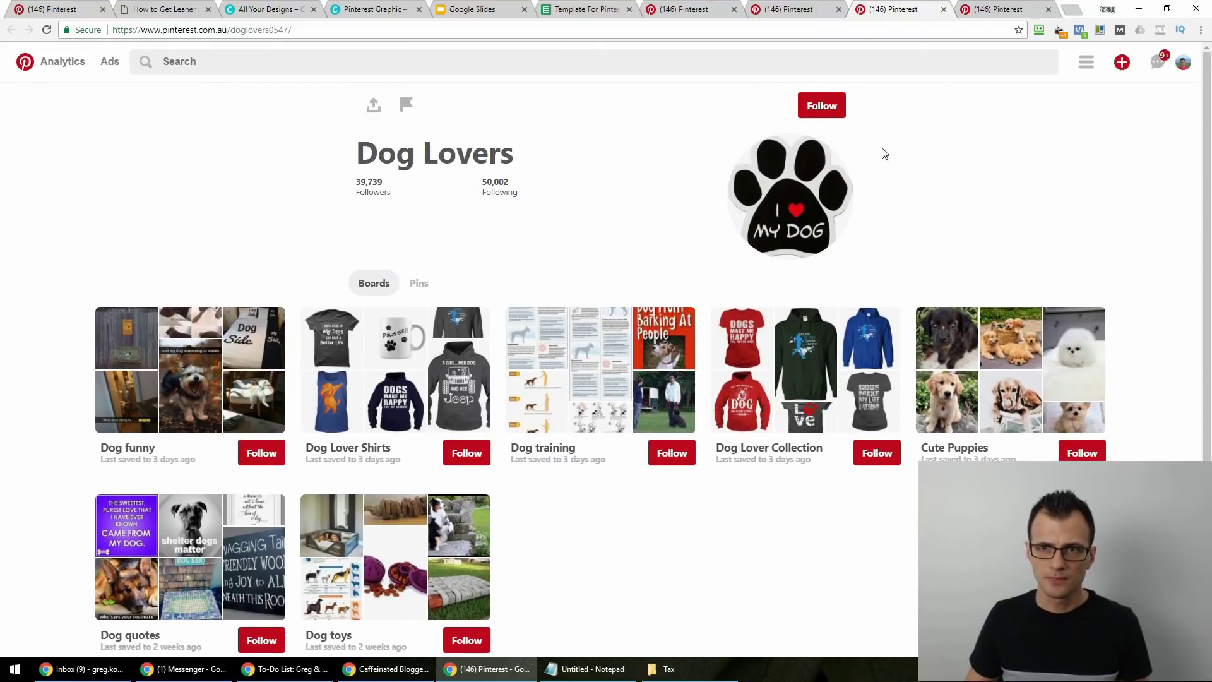
{"action": "left_click", "coordinate": [942, 10]}
Scroll through the Dog World profile, then close its tab.
{"action": "scroll", "coordinate": [65, 433], "scroll_direction": "down", "scroll_amount": 7}
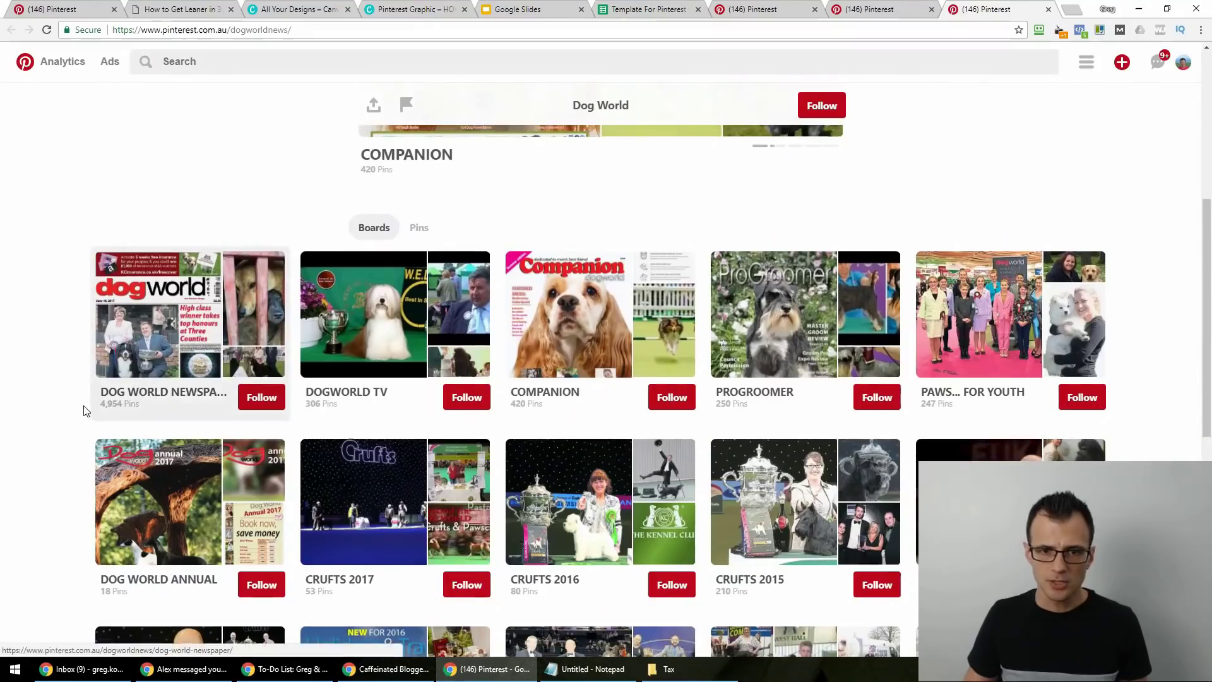
{"action": "scroll", "coordinate": [65, 433], "scroll_direction": "down", "scroll_amount": 5}
{"action": "scroll", "coordinate": [63, 415], "scroll_direction": "down", "scroll_amount": 3}
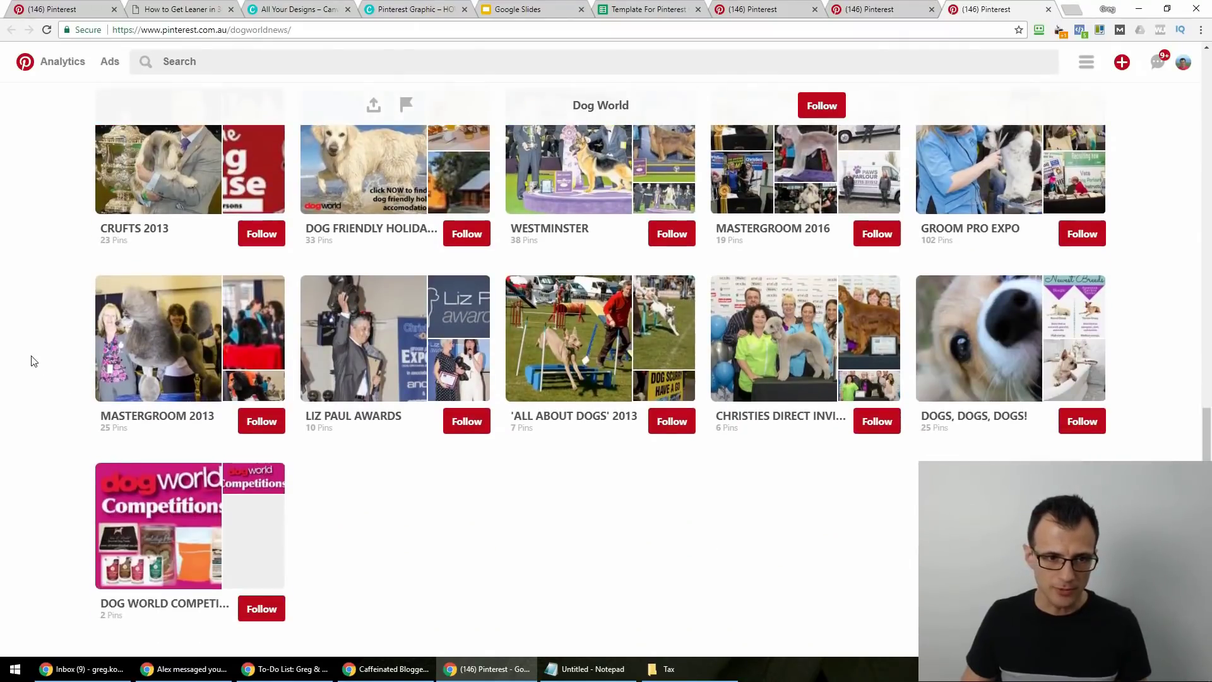
{"action": "scroll", "coordinate": [38, 372], "scroll_direction": "up", "scroll_amount": 8}
{"action": "scroll", "coordinate": [34, 429], "scroll_direction": "down", "scroll_amount": 8}
{"action": "scroll", "coordinate": [33, 452], "scroll_direction": "up", "scroll_amount": 13}
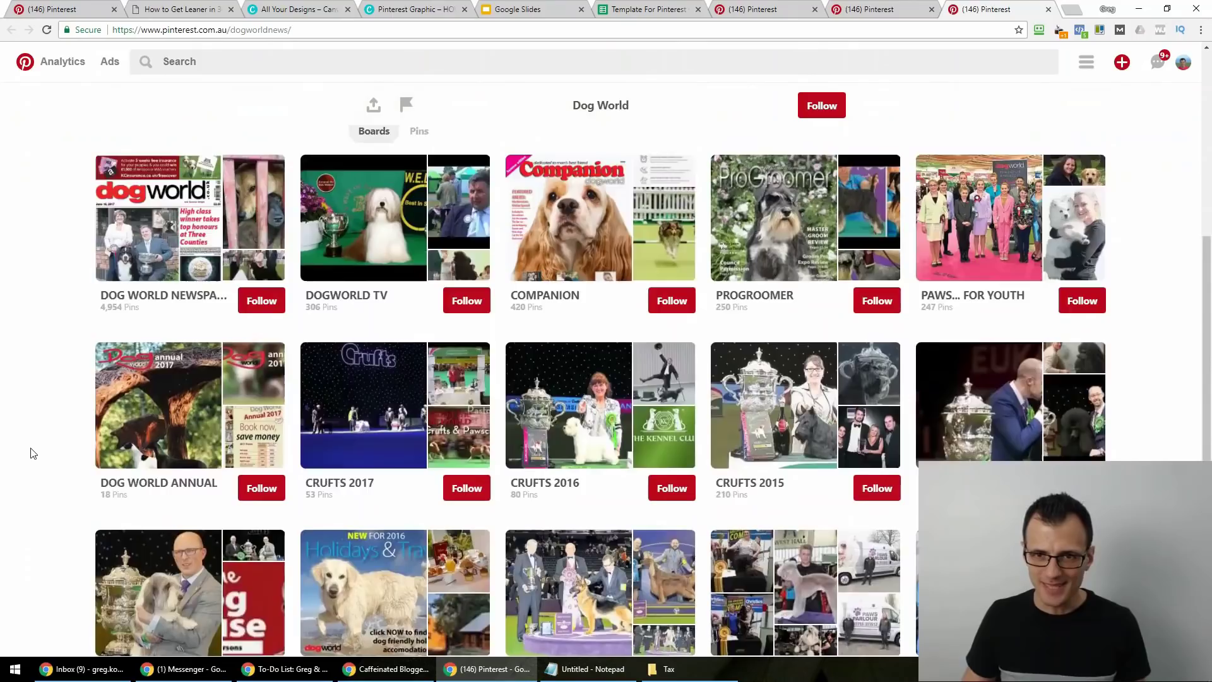
{"action": "key", "text": "ctrl+w"}
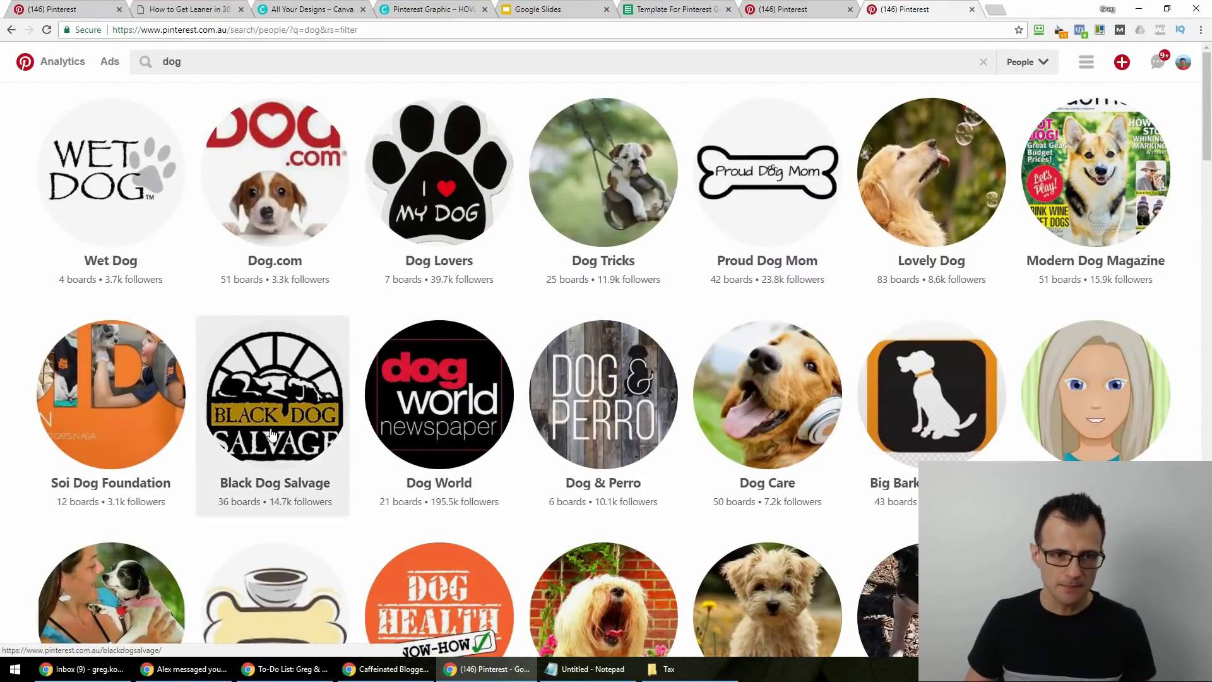
Open Black Dog Salvage, Modern Dog Magazine, The Dog House, 3 Boys and a Dog and another profile in tabs.
{"action": "middle_click", "coordinate": [277, 404]}
{"action": "middle_click", "coordinate": [1103, 201]}
{"action": "scroll", "coordinate": [1101, 284], "scroll_direction": "down", "scroll_amount": 2}
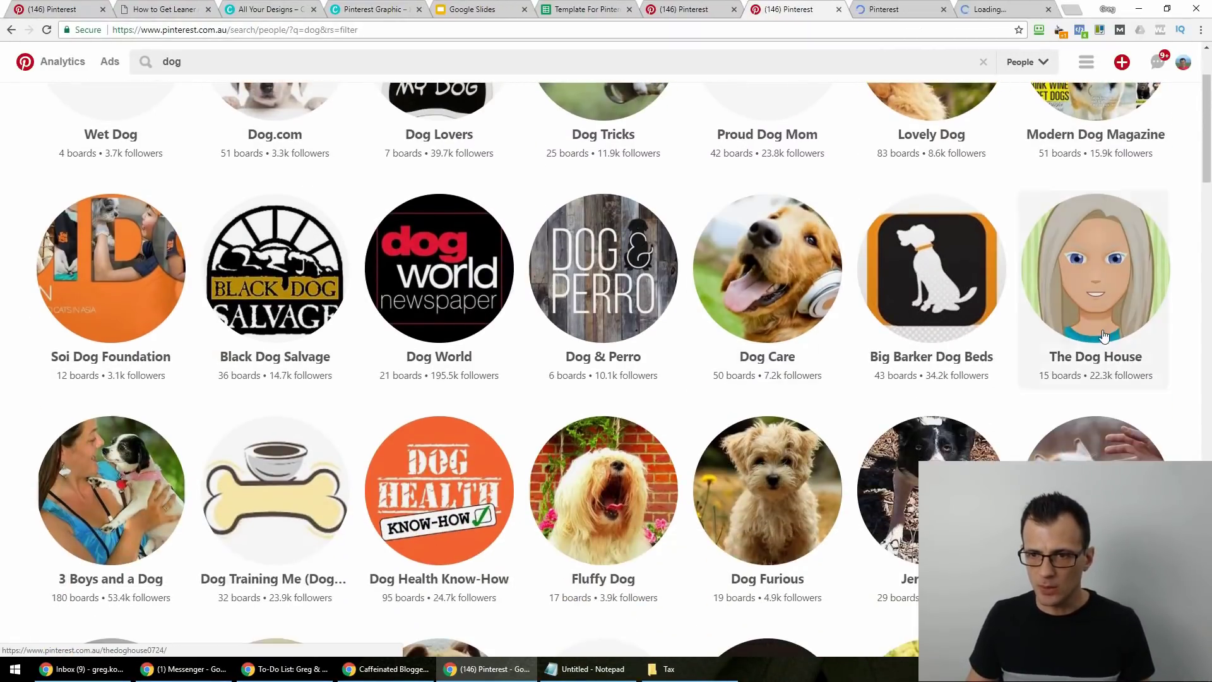
{"action": "middle_click", "coordinate": [1095, 358]}
{"action": "scroll", "coordinate": [1095, 359], "scroll_direction": "down", "scroll_amount": 2}
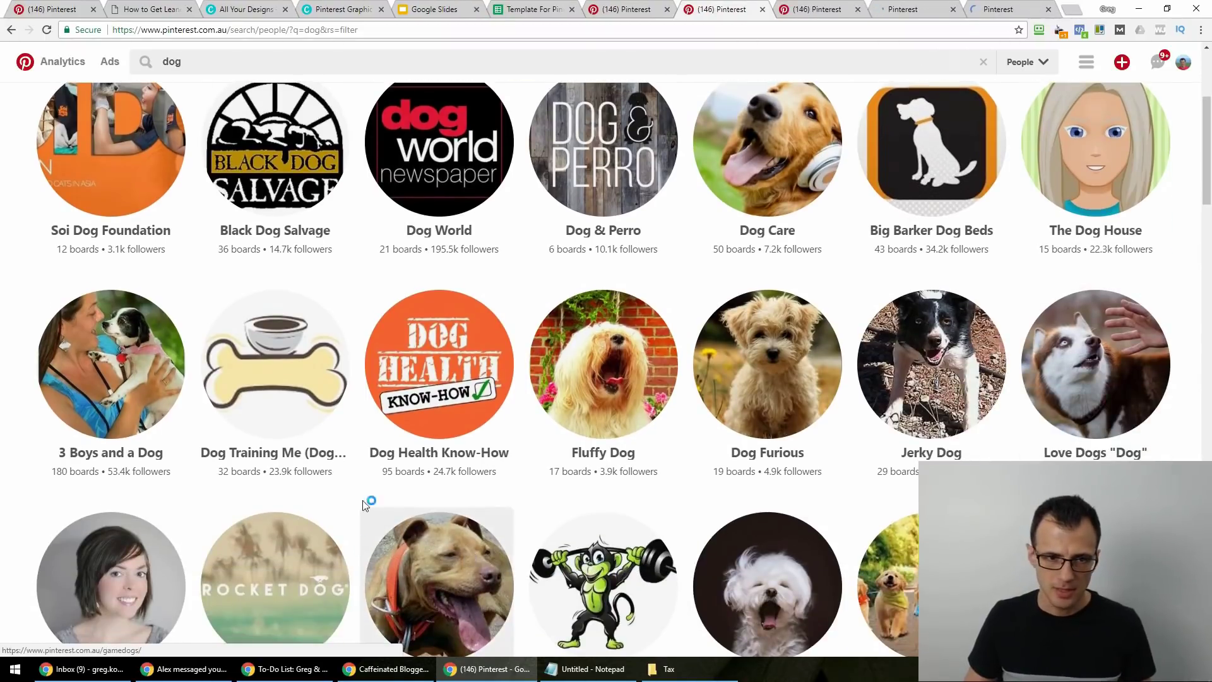
{"action": "middle_click", "coordinate": [439, 378]}
{"action": "middle_click", "coordinate": [133, 364]}
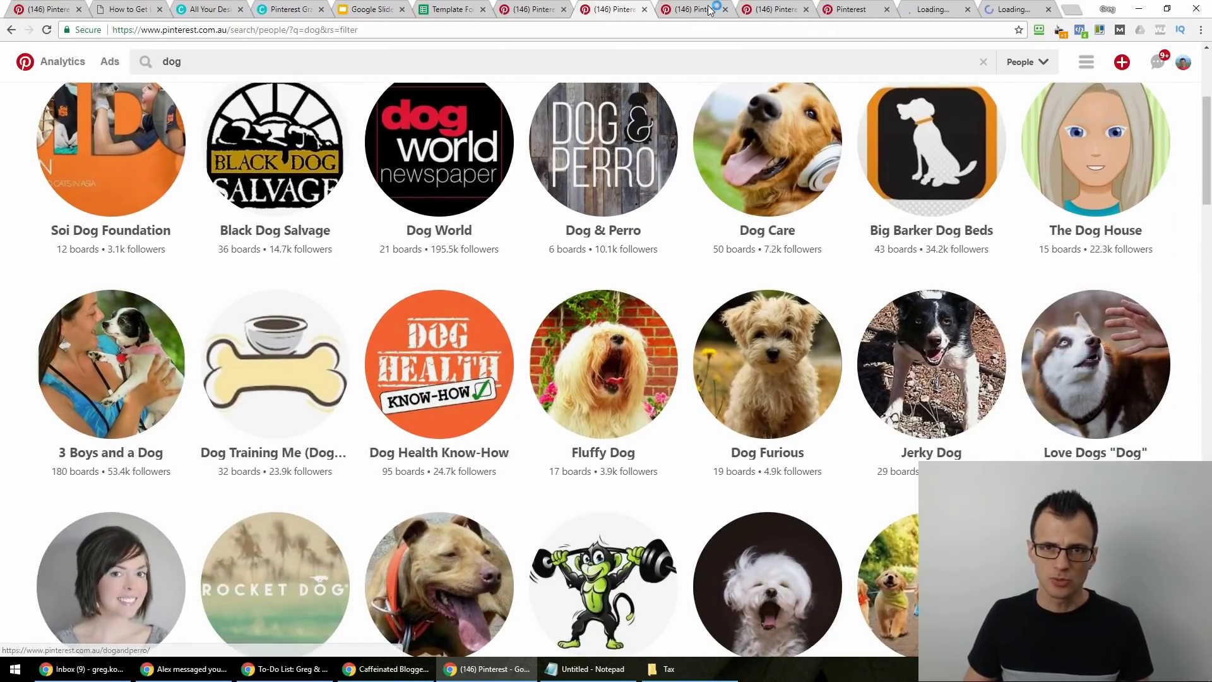
Scroll through Black Dog Salvage's boards.
{"action": "key", "text": "ctrl+Tab"}
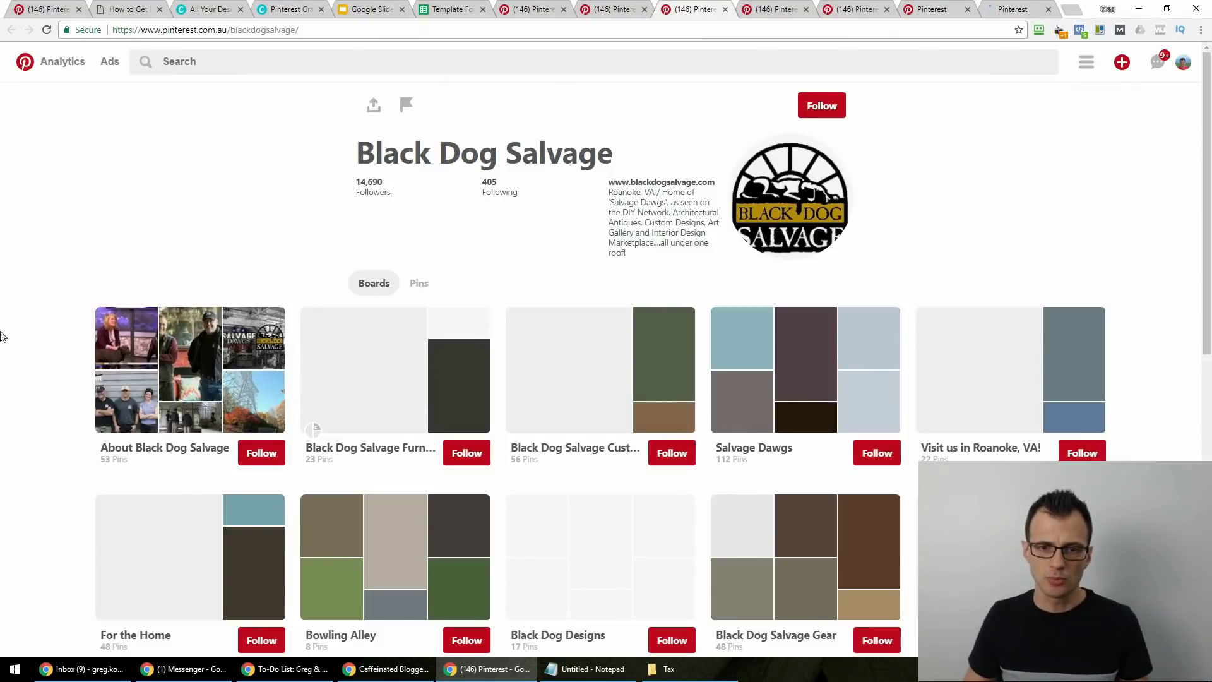
{"action": "scroll", "coordinate": [5, 354], "scroll_direction": "down", "scroll_amount": 10}
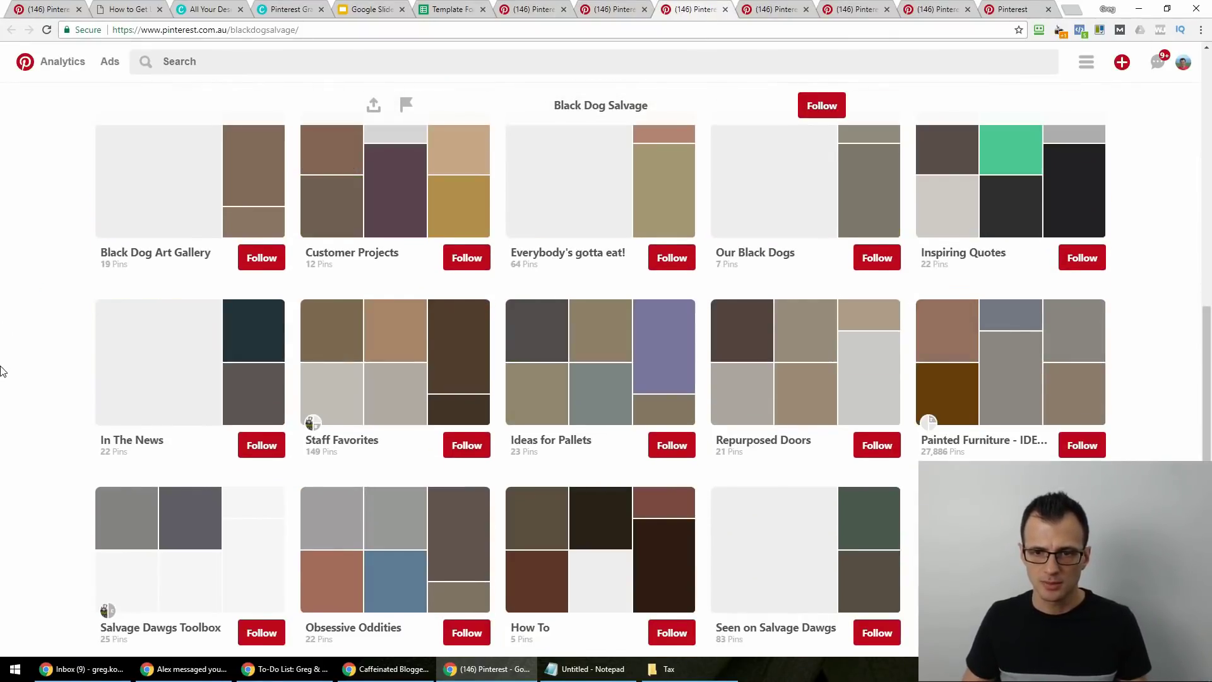
{"action": "scroll", "coordinate": [2, 369], "scroll_direction": "down", "scroll_amount": 4}
{"action": "scroll", "coordinate": [4, 349], "scroll_direction": "up", "scroll_amount": 4}
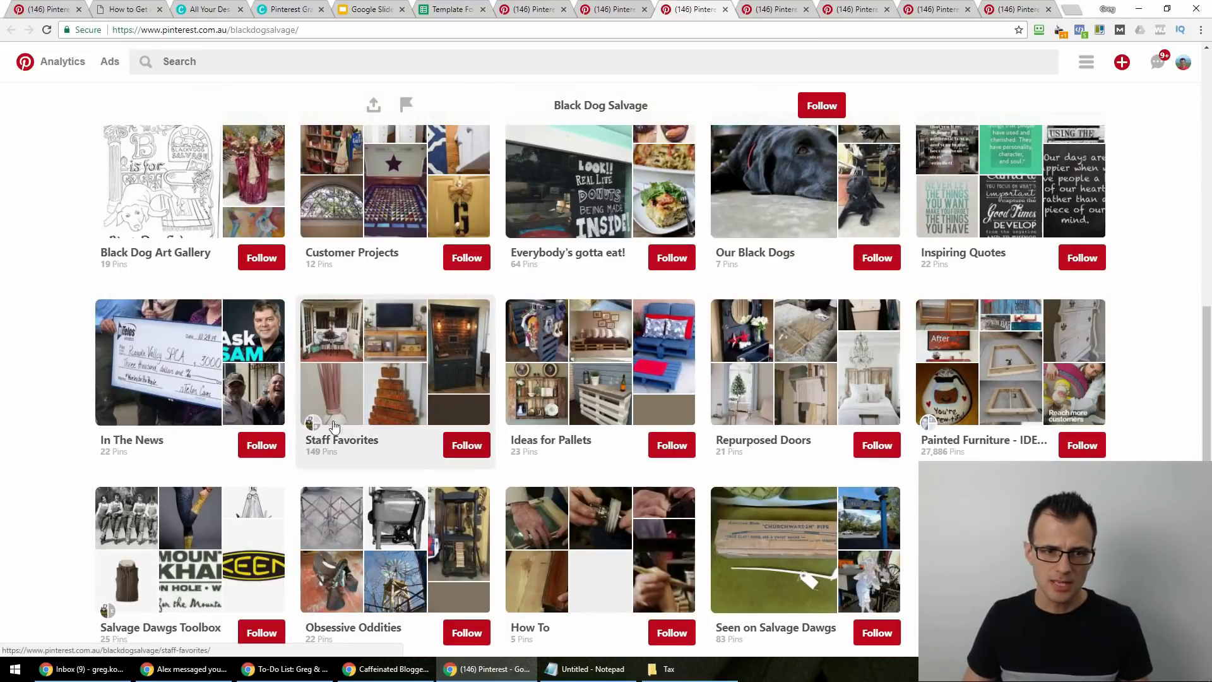
{"action": "scroll", "coordinate": [397, 459], "scroll_direction": "down", "scroll_amount": 6}
{"action": "scroll", "coordinate": [932, 239], "scroll_direction": "up", "scroll_amount": 3}
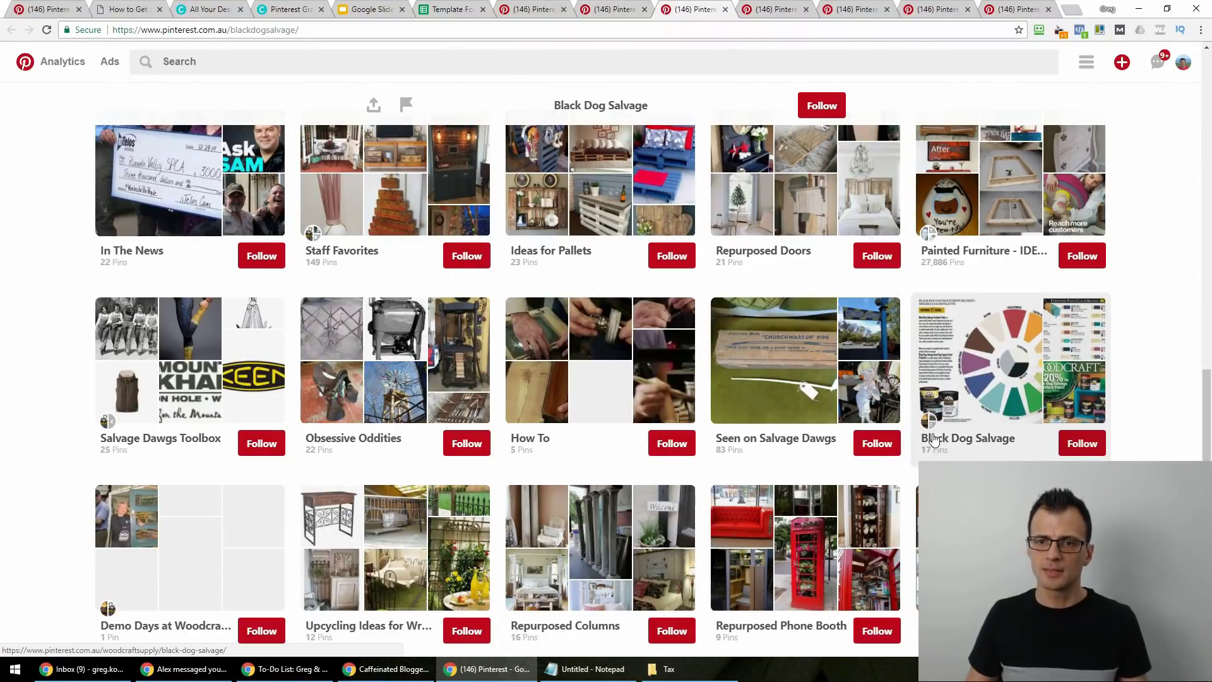
{"action": "scroll", "coordinate": [303, 500], "scroll_direction": "down", "scroll_amount": 3}
{"action": "scroll", "coordinate": [868, 526], "scroll_direction": "up", "scroll_amount": 10}
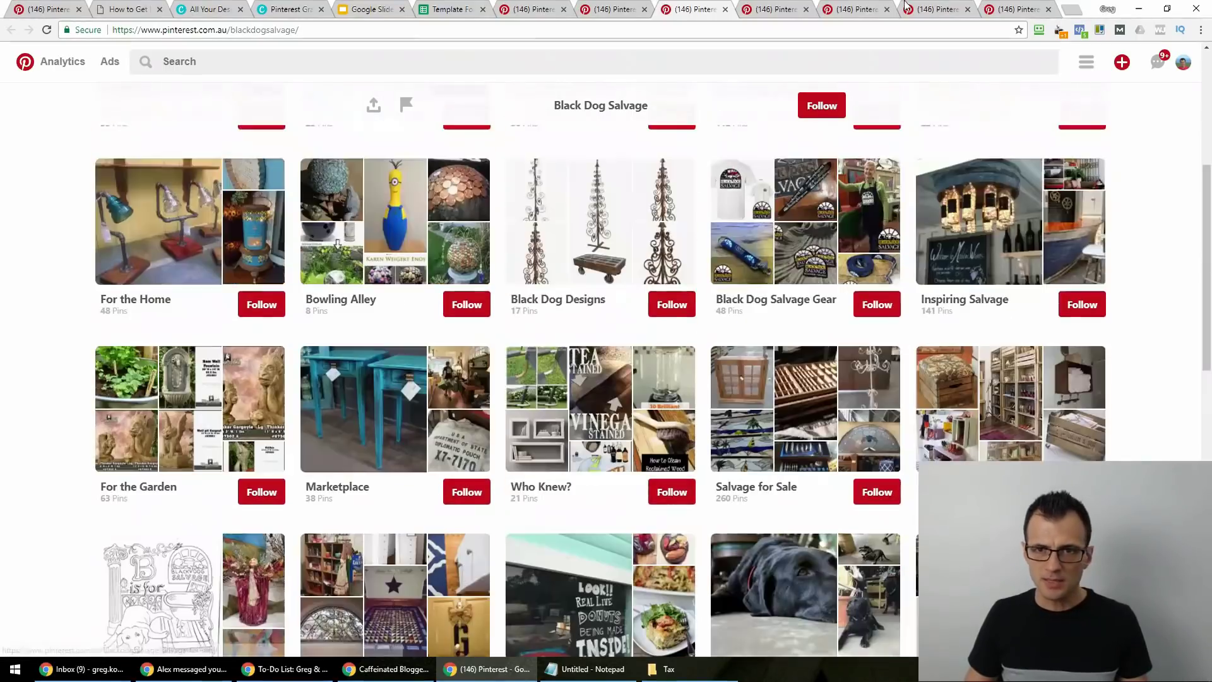
Browse Modern Dog Magazine's boards, then The Dog House's breed boards.
{"action": "key", "text": "ctrl+Tab"}
{"action": "scroll", "coordinate": [51, 404], "scroll_direction": "down", "scroll_amount": 10}
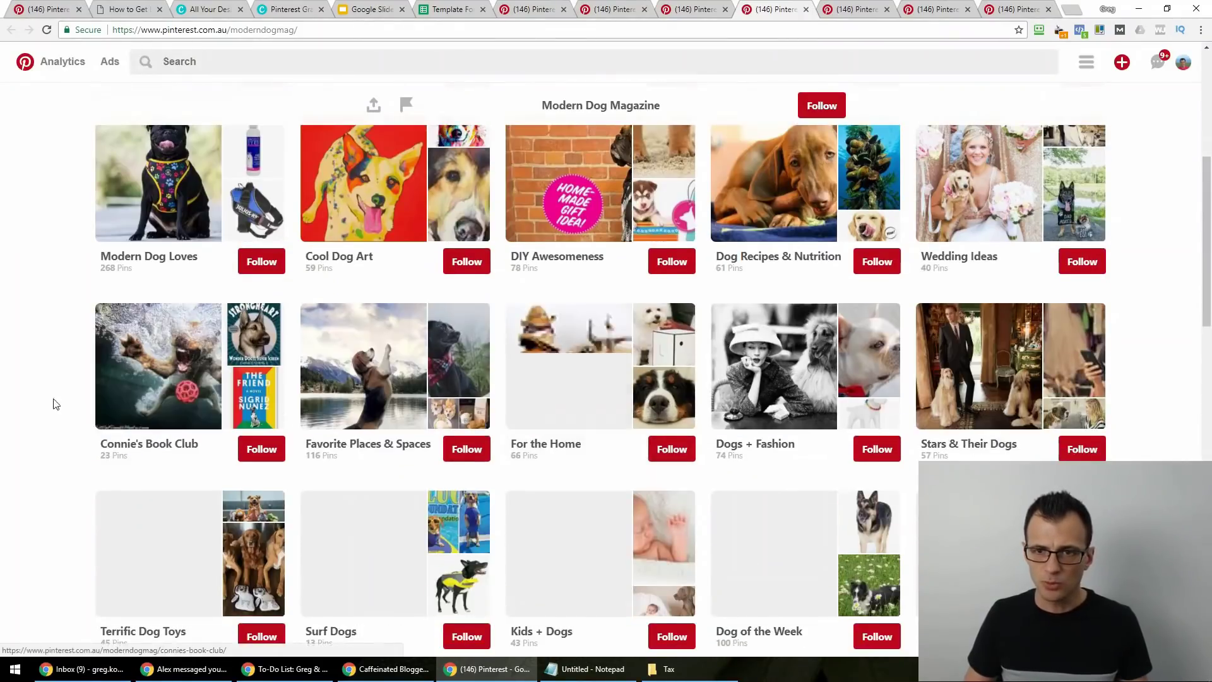
{"action": "scroll", "coordinate": [2, 433], "scroll_direction": "down", "scroll_amount": 15}
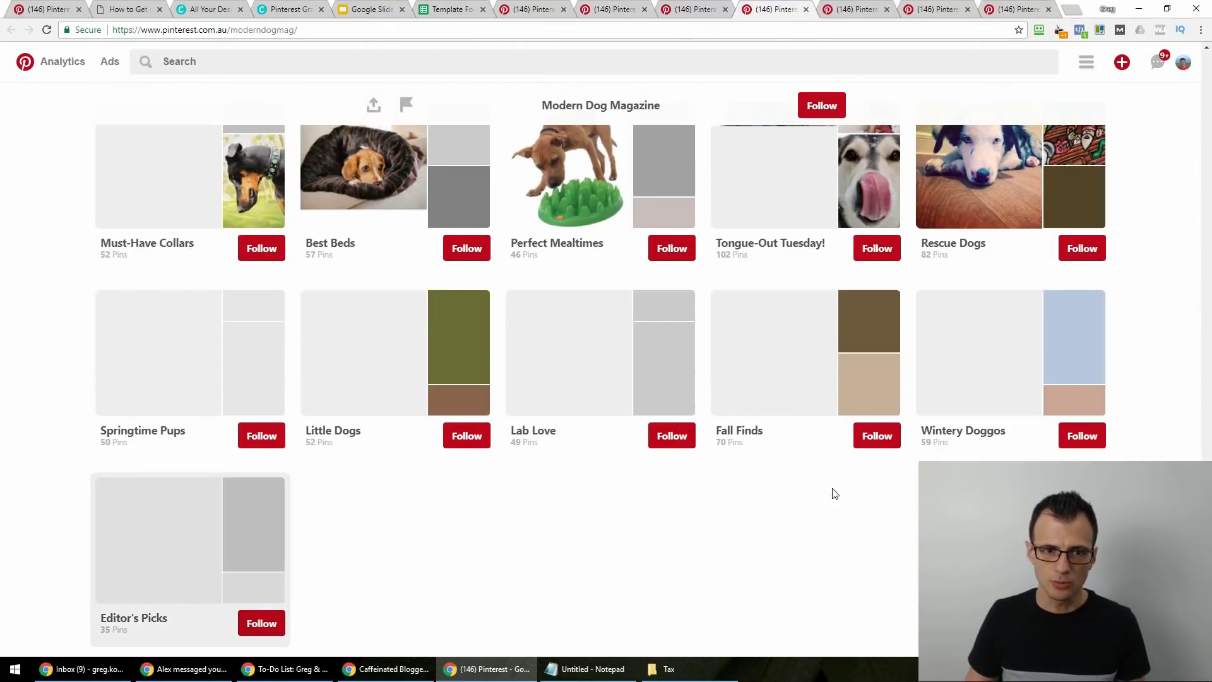
{"action": "scroll", "coordinate": [874, 492], "scroll_direction": "up", "scroll_amount": 7}
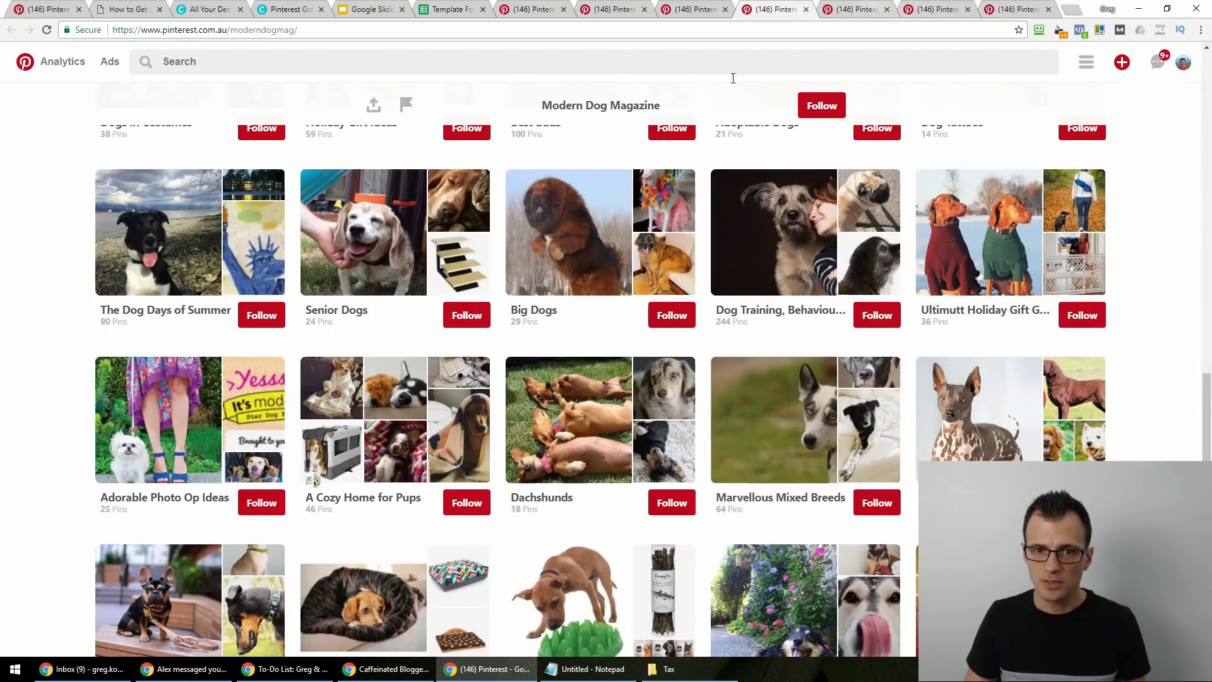
{"action": "left_click", "coordinate": [858, 9]}
{"action": "scroll", "coordinate": [51, 413], "scroll_direction": "down", "scroll_amount": 10}
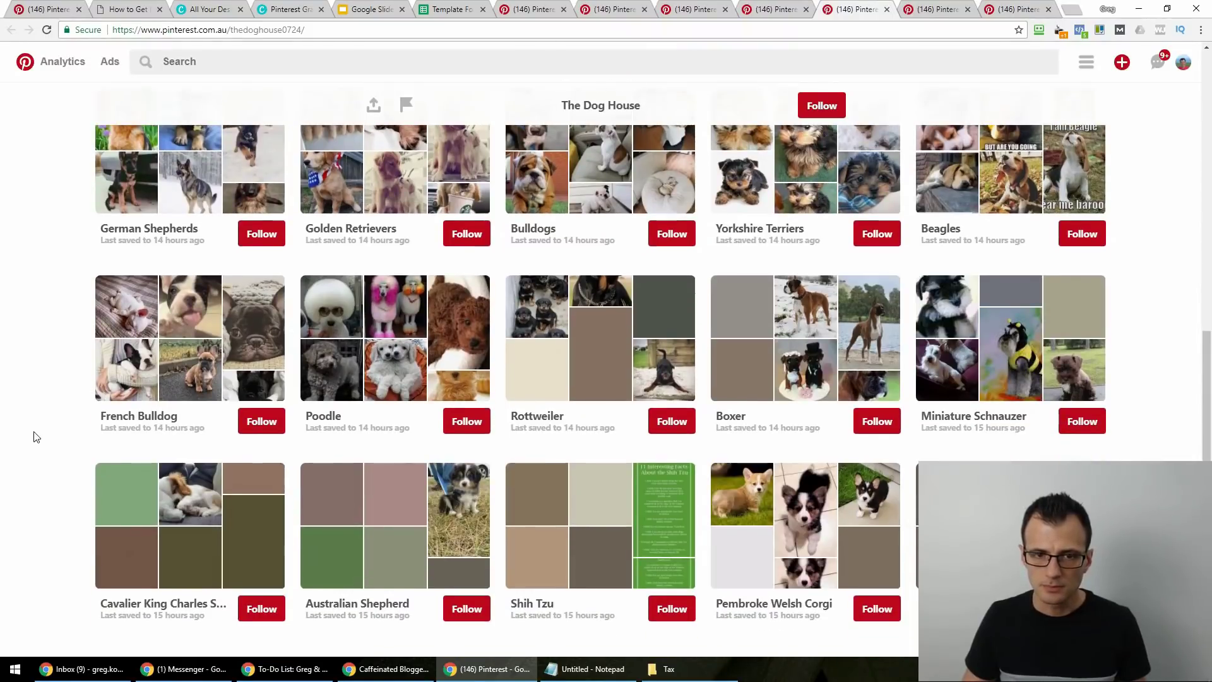
Scroll the Dog Health Know-How boards, locating Bulldogs, Funny Dogs and OUR PETS (group board).
{"action": "left_click", "coordinate": [921, 19]}
{"action": "scroll", "coordinate": [25, 403], "scroll_direction": "down", "scroll_amount": 8}
{"action": "scroll", "coordinate": [57, 385], "scroll_direction": "down", "scroll_amount": 5}
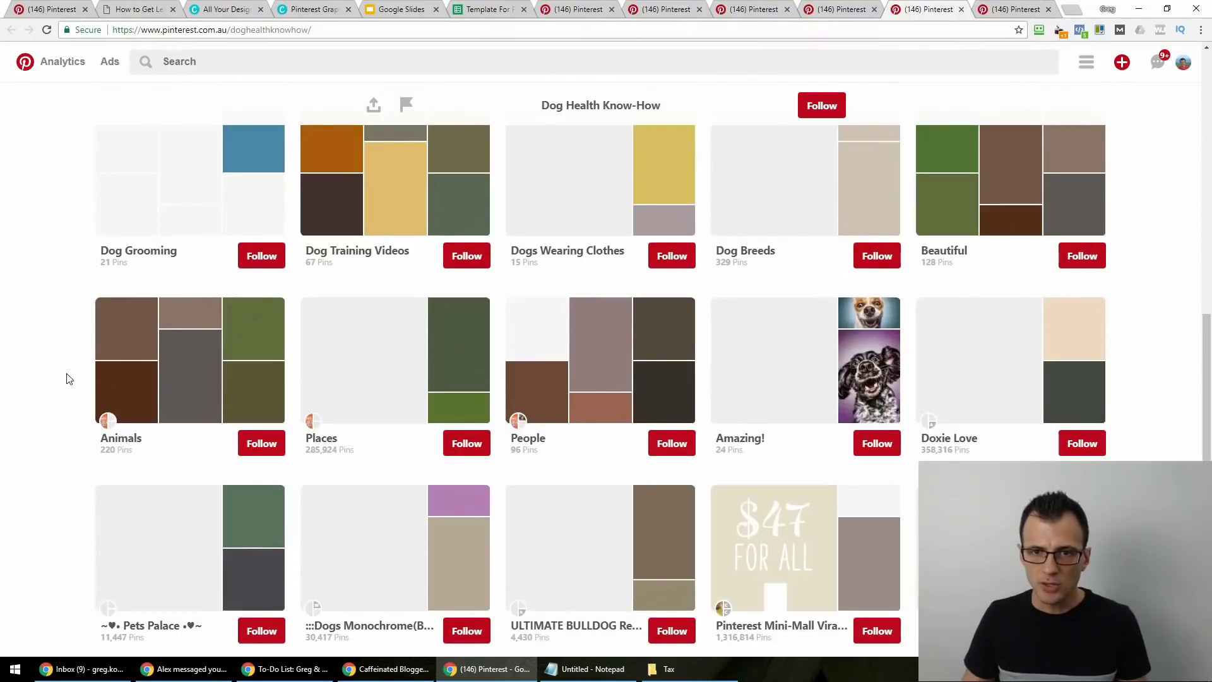
{"action": "scroll", "coordinate": [64, 429], "scroll_direction": "up", "scroll_amount": 4}
{"action": "scroll", "coordinate": [60, 432], "scroll_direction": "up", "scroll_amount": 4}
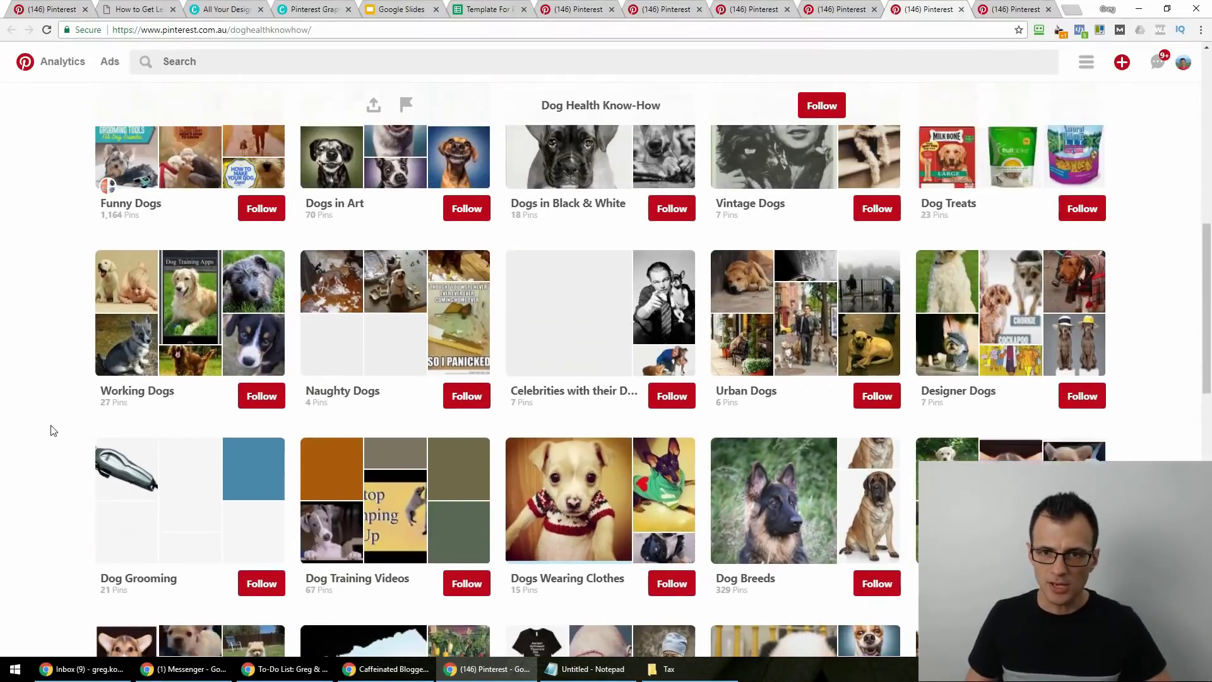
{"action": "scroll", "coordinate": [51, 432], "scroll_direction": "down", "scroll_amount": 1}
{"action": "scroll", "coordinate": [45, 429], "scroll_direction": "down", "scroll_amount": 8}
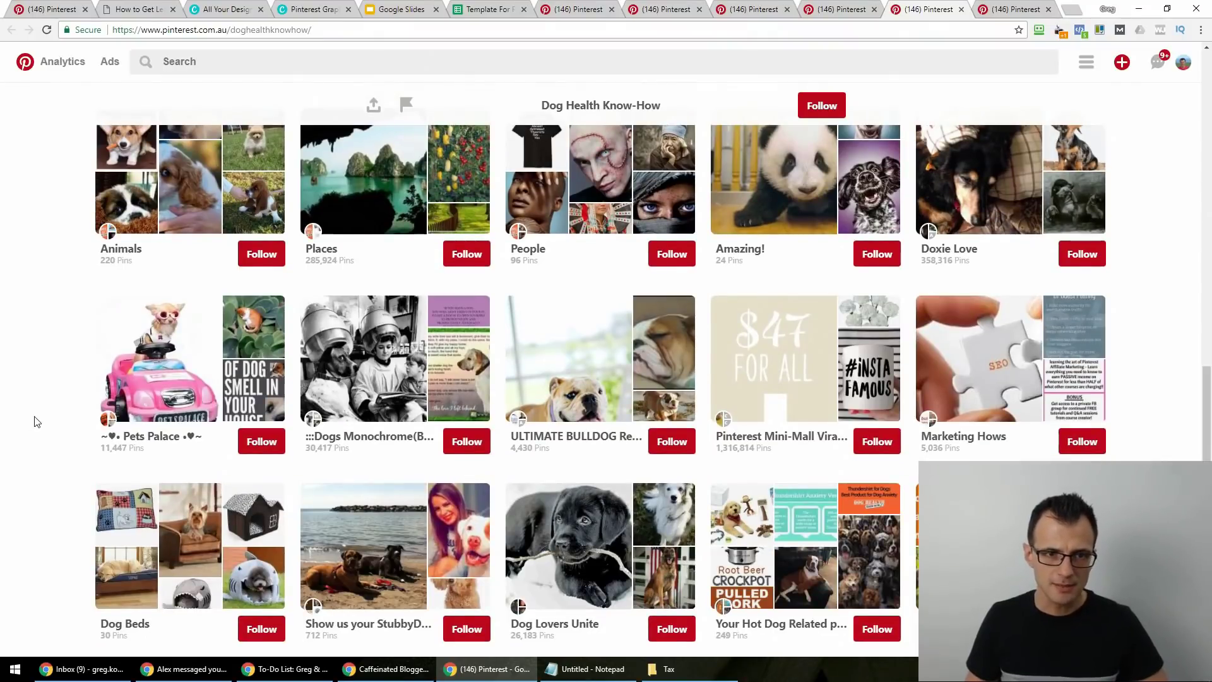
{"action": "scroll", "coordinate": [50, 432], "scroll_direction": "up", "scroll_amount": 12}
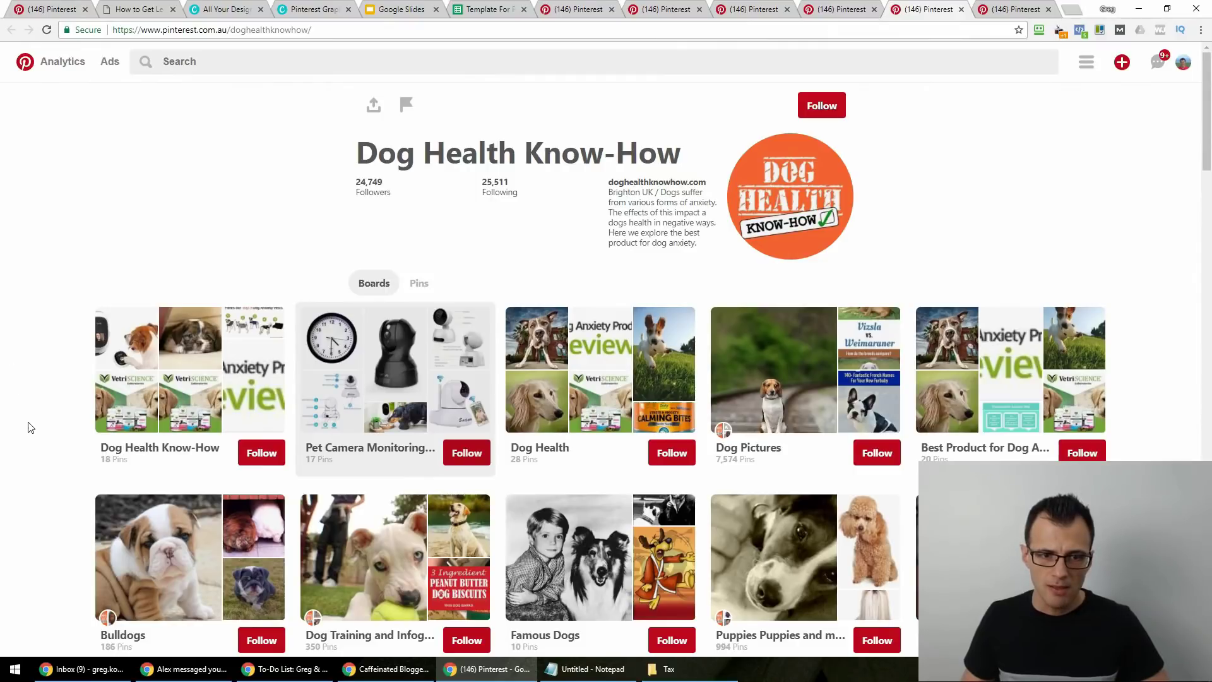
{"action": "scroll", "coordinate": [29, 429], "scroll_direction": "down", "scroll_amount": 6}
{"action": "scroll", "coordinate": [183, 436], "scroll_direction": "up", "scroll_amount": 3}
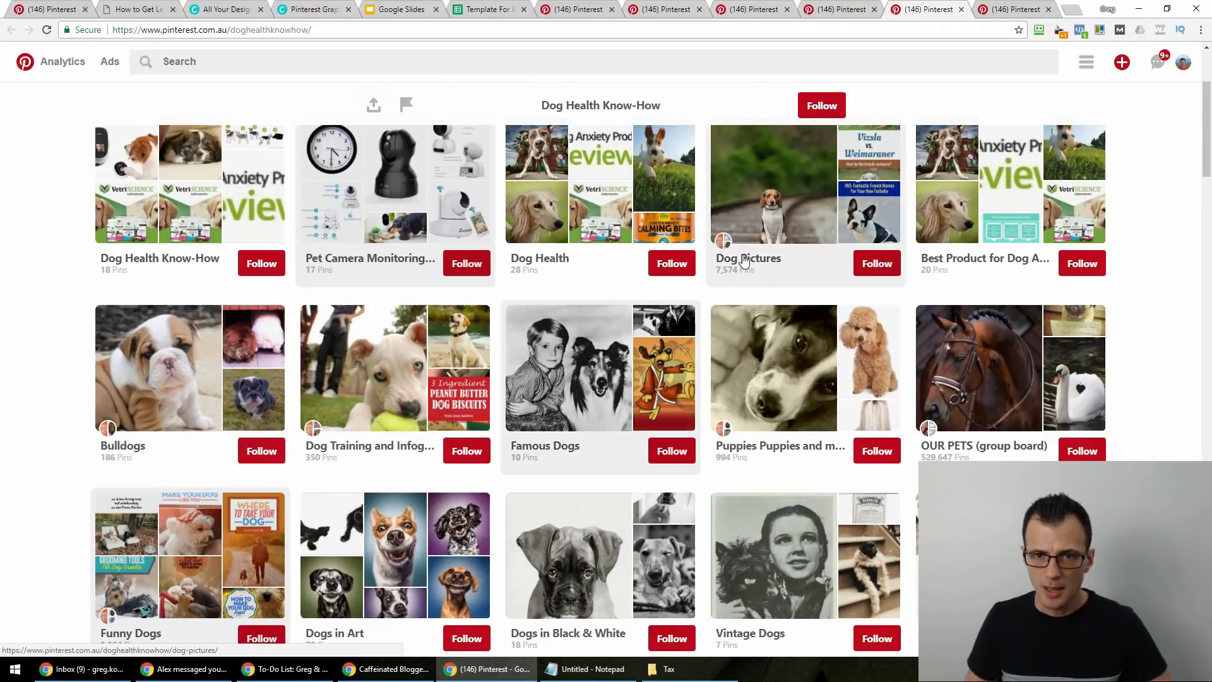
{"action": "scroll", "coordinate": [751, 379], "scroll_direction": "down", "scroll_amount": 3}
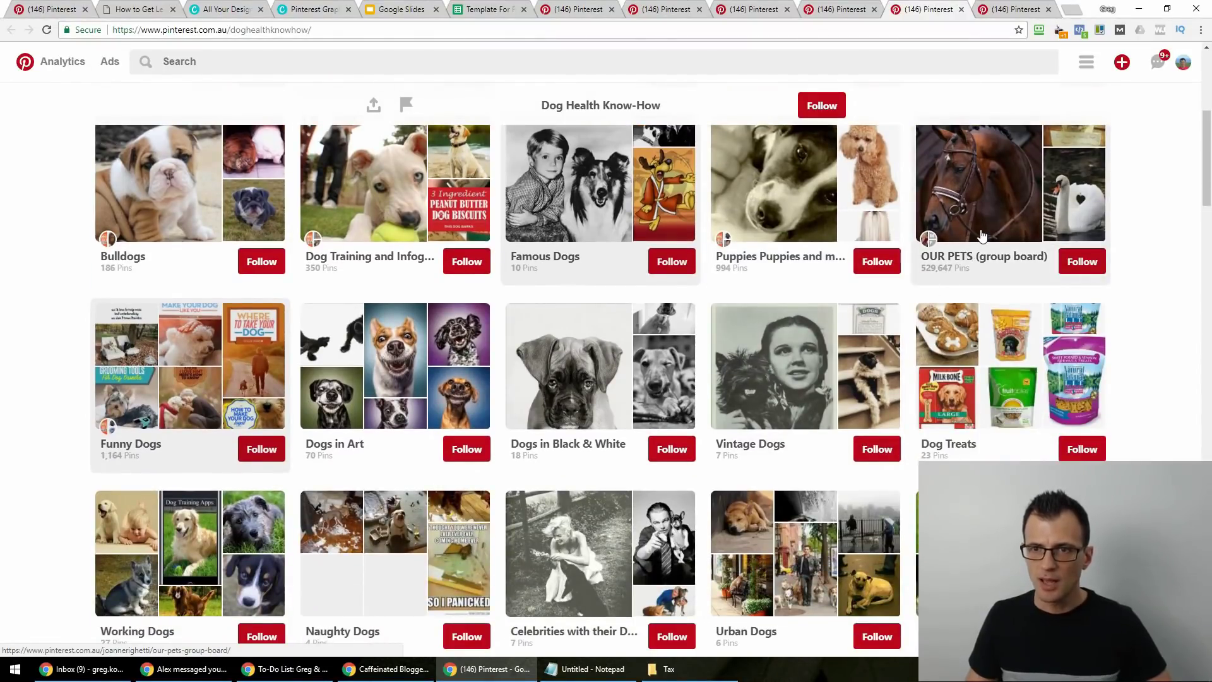
{"action": "middle_click", "coordinate": [957, 214]}
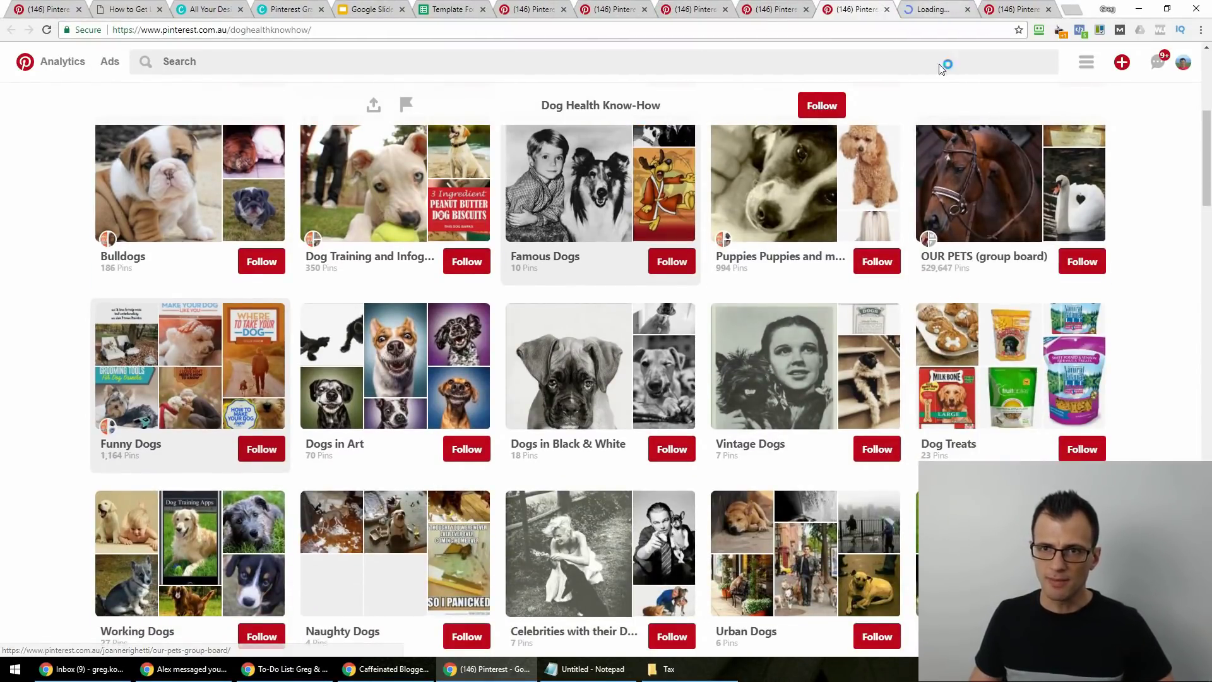
{"action": "left_click", "coordinate": [937, 7]}
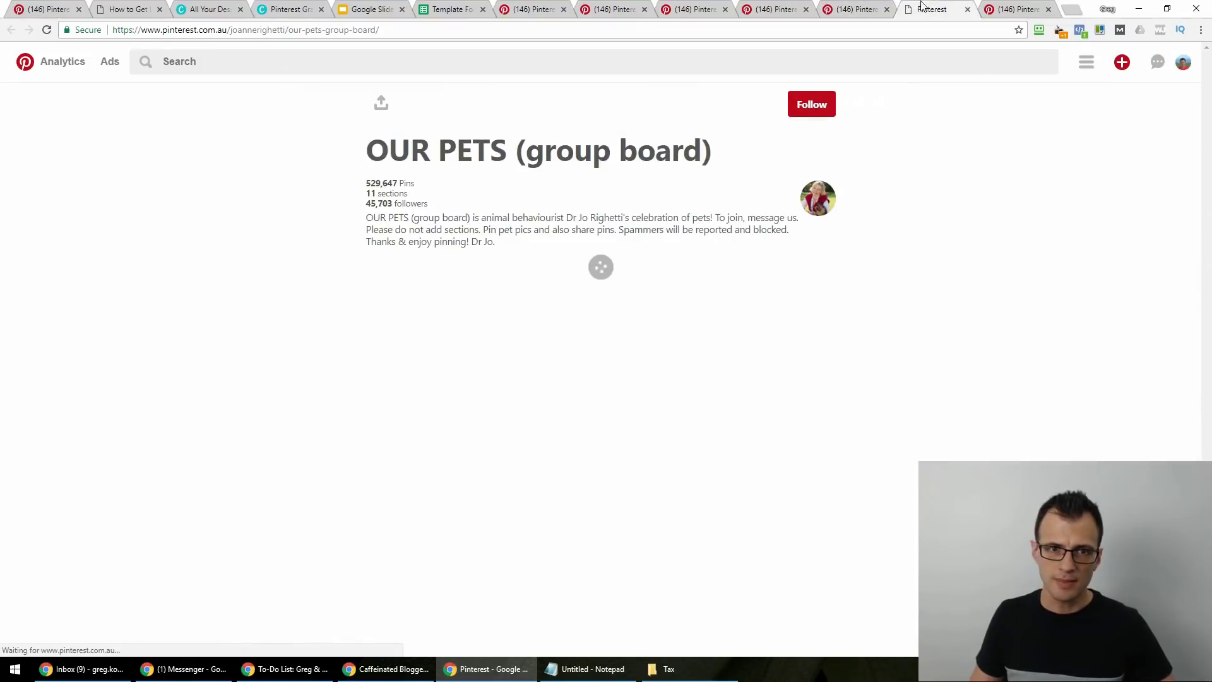
{"action": "left_click", "coordinate": [374, 206]}
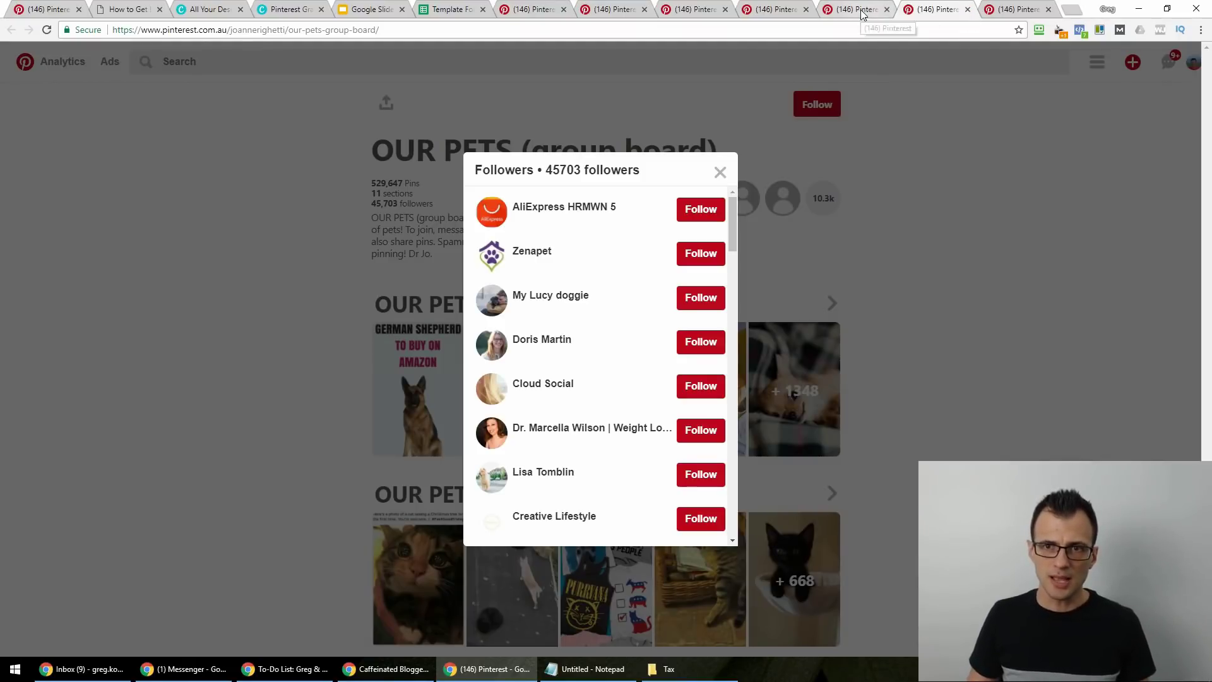
{"action": "left_click", "coordinate": [967, 9]}
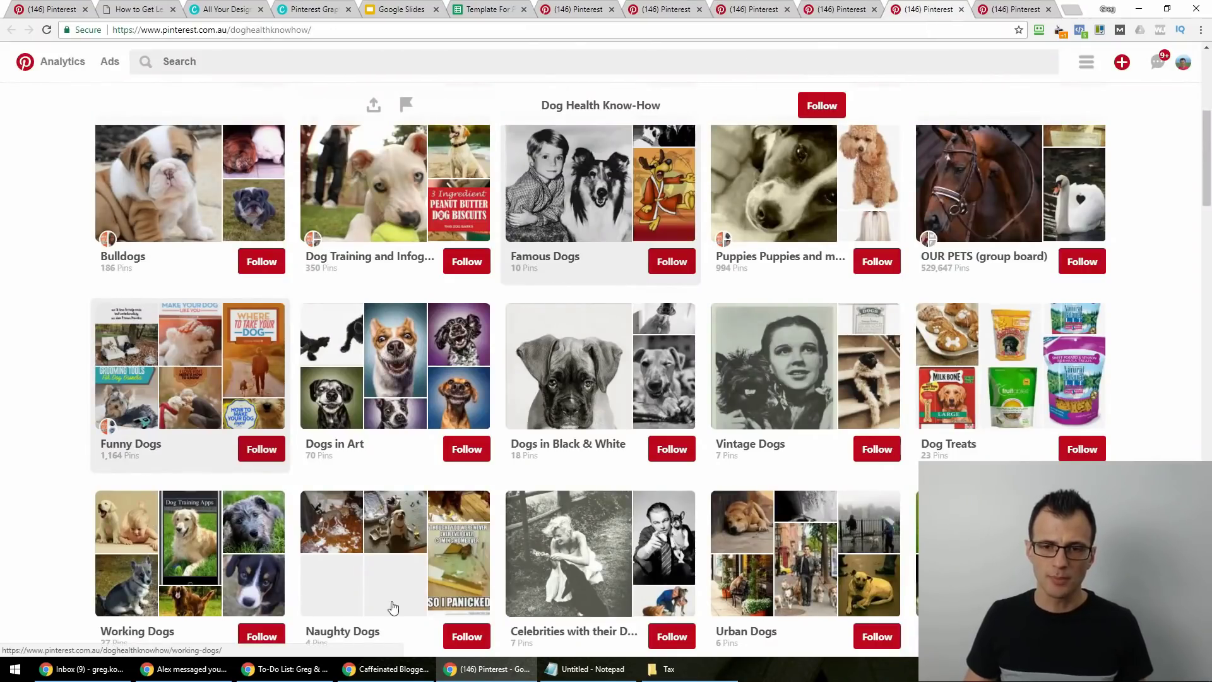
{"action": "scroll", "coordinate": [303, 572], "scroll_direction": "up", "scroll_amount": 5}
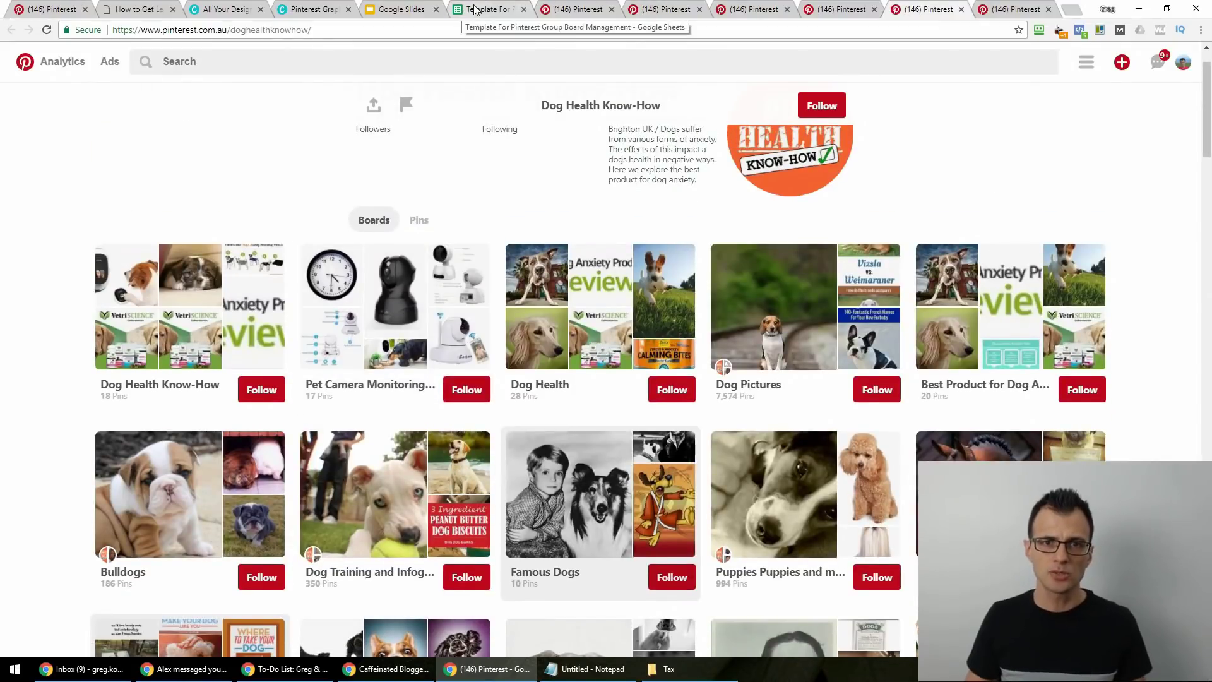
{"action": "left_click", "coordinate": [477, 9]}
{"action": "left_click", "coordinate": [224, 378]}
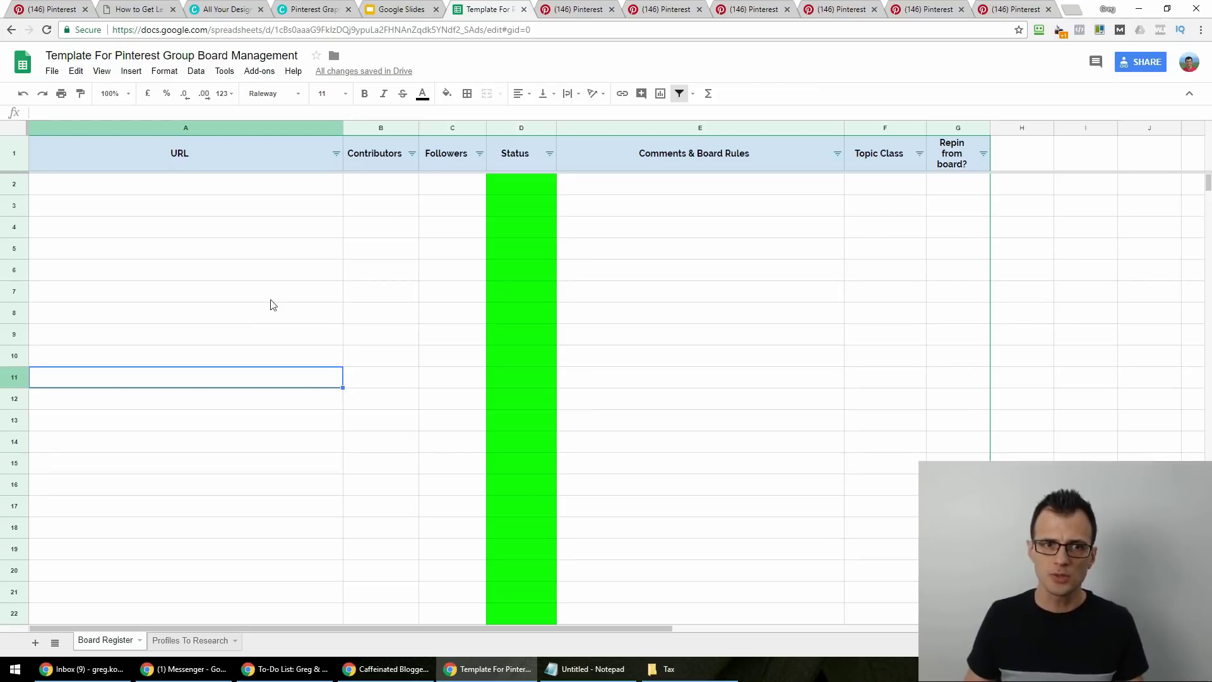
{"action": "left_click", "coordinate": [170, 643]}
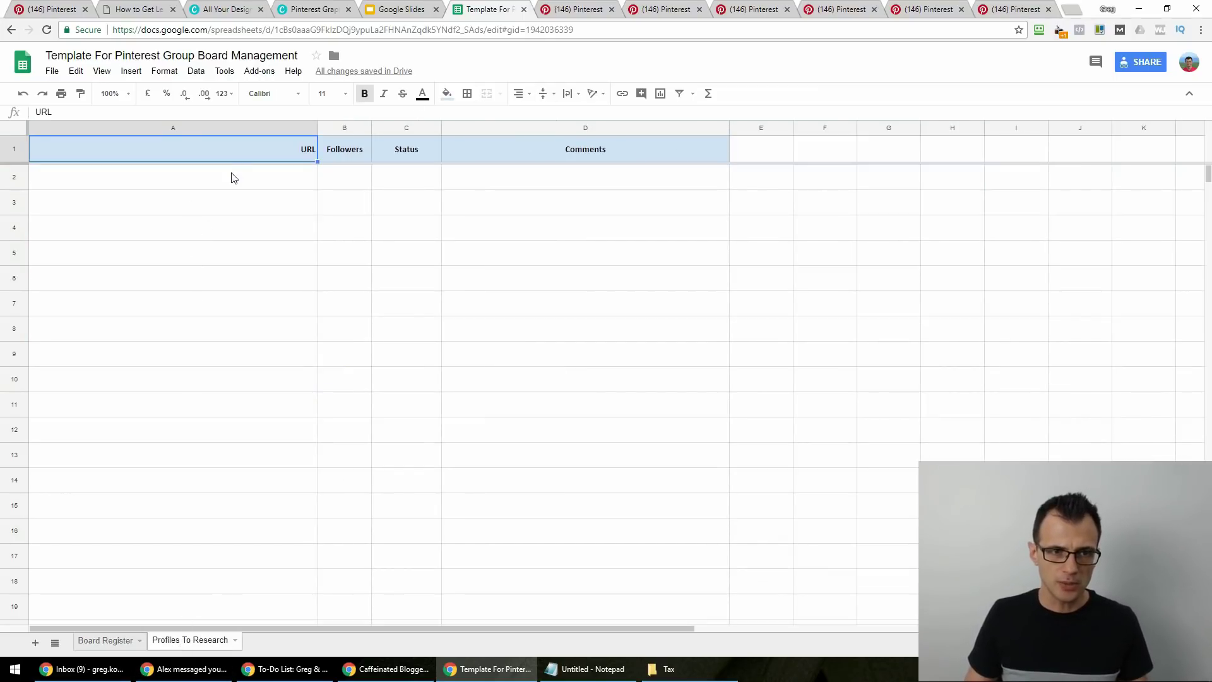
{"action": "left_click", "coordinate": [274, 172]}
{"action": "left_click", "coordinate": [909, 10]}
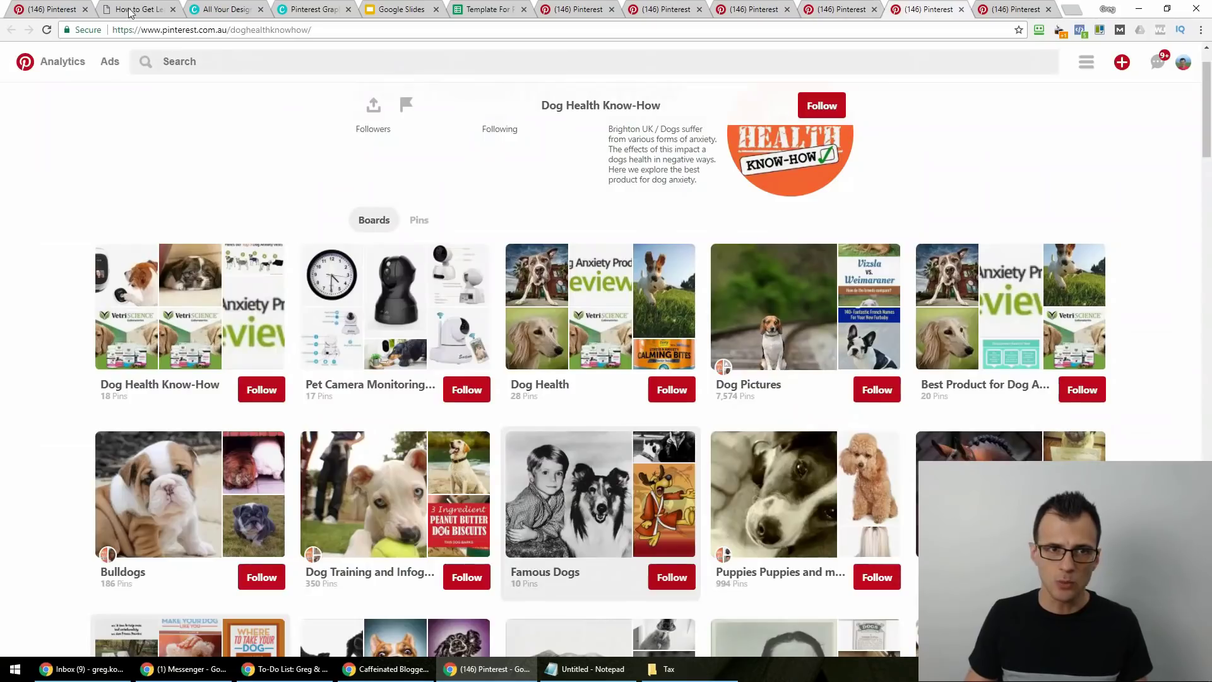
Copy the Dog Health Know-How profile URL and start entering it in spreadsheet cell A2.
{"action": "scroll", "coordinate": [738, 459], "scroll_direction": "down", "scroll_amount": 5}
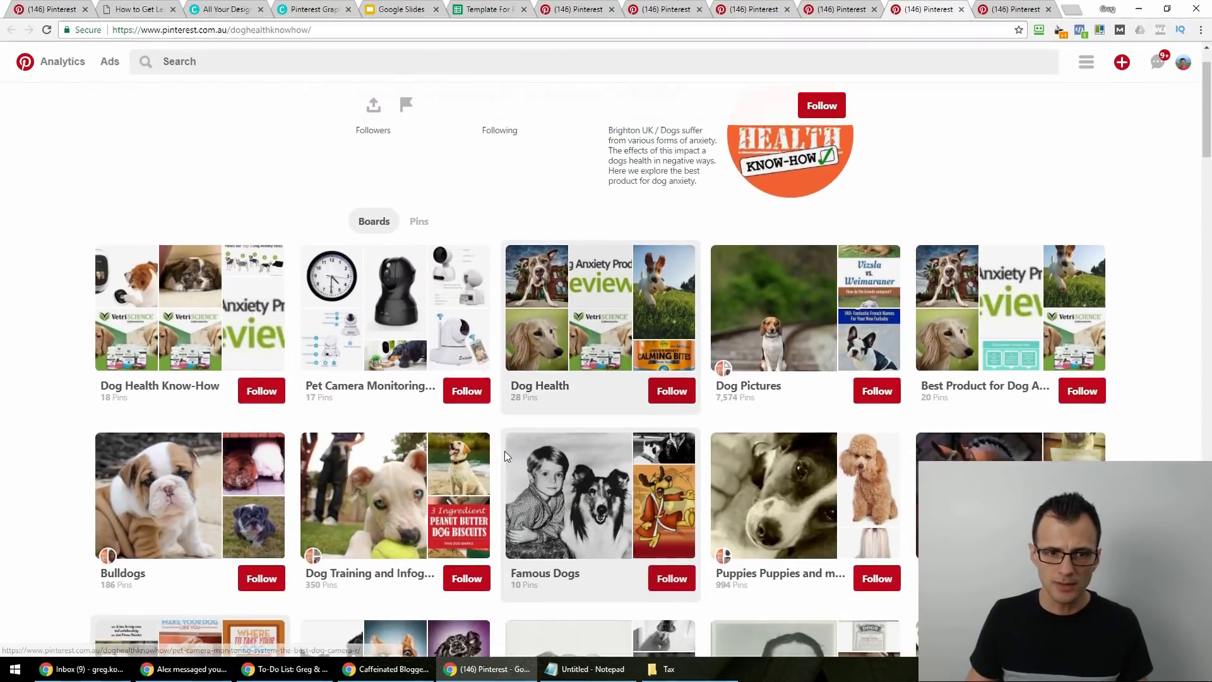
{"action": "scroll", "coordinate": [738, 458], "scroll_direction": "down", "scroll_amount": 9}
{"action": "scroll", "coordinate": [757, 448], "scroll_direction": "up", "scroll_amount": 14}
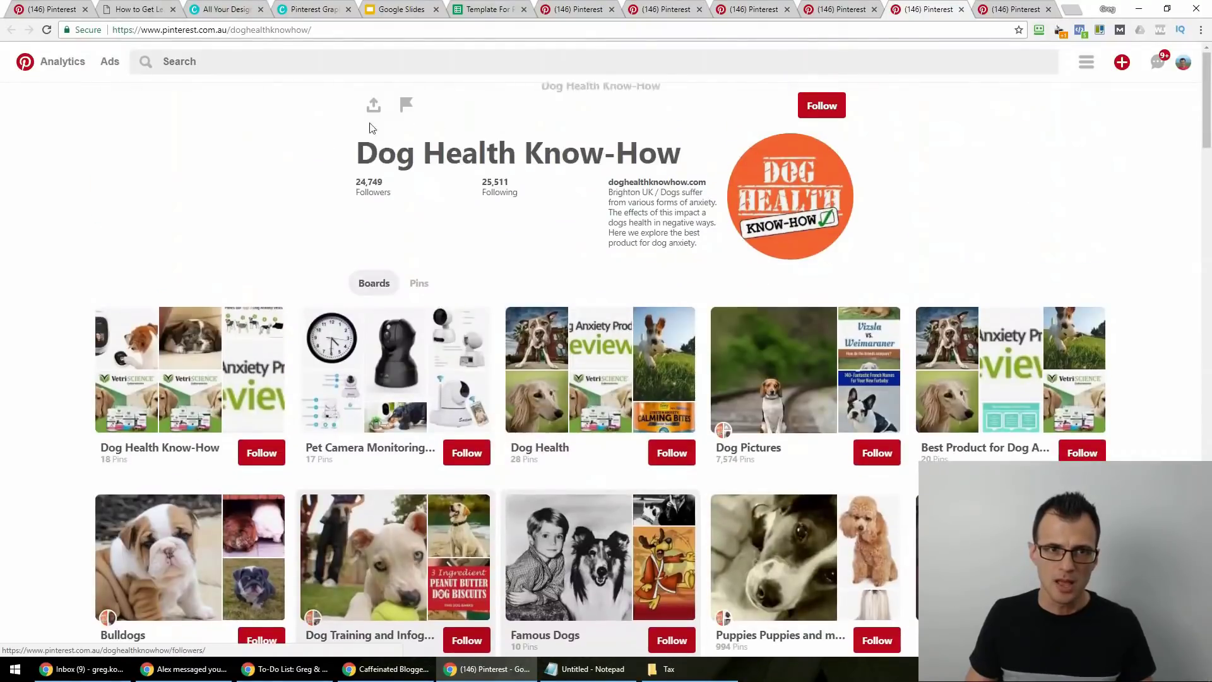
{"action": "left_click", "coordinate": [355, 29]}
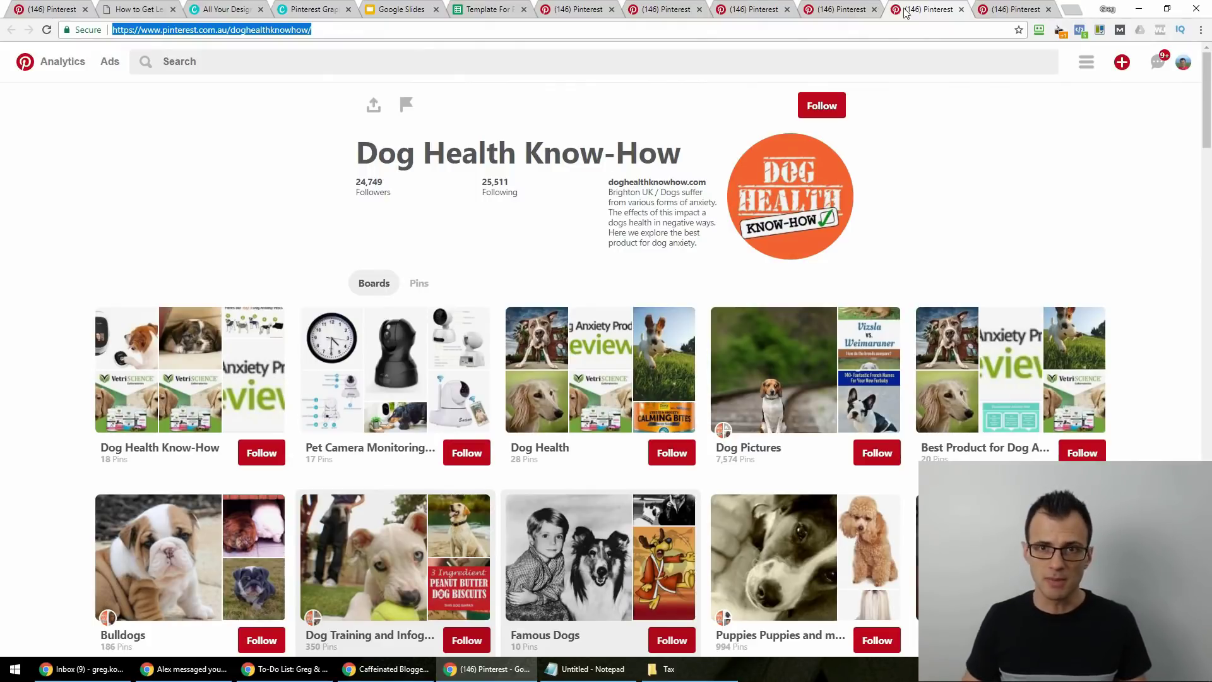
{"action": "left_click", "coordinate": [340, 30]}
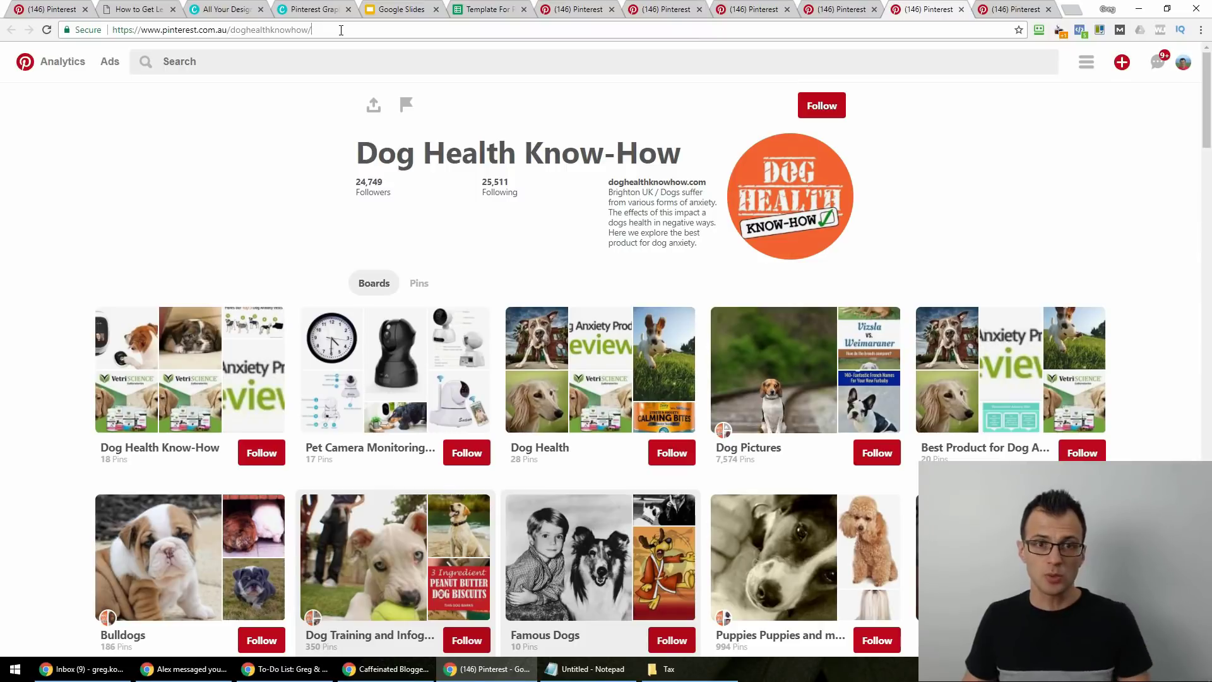
{"action": "key", "text": "ctrl+a"}
{"action": "key", "text": "ctrl+c"}
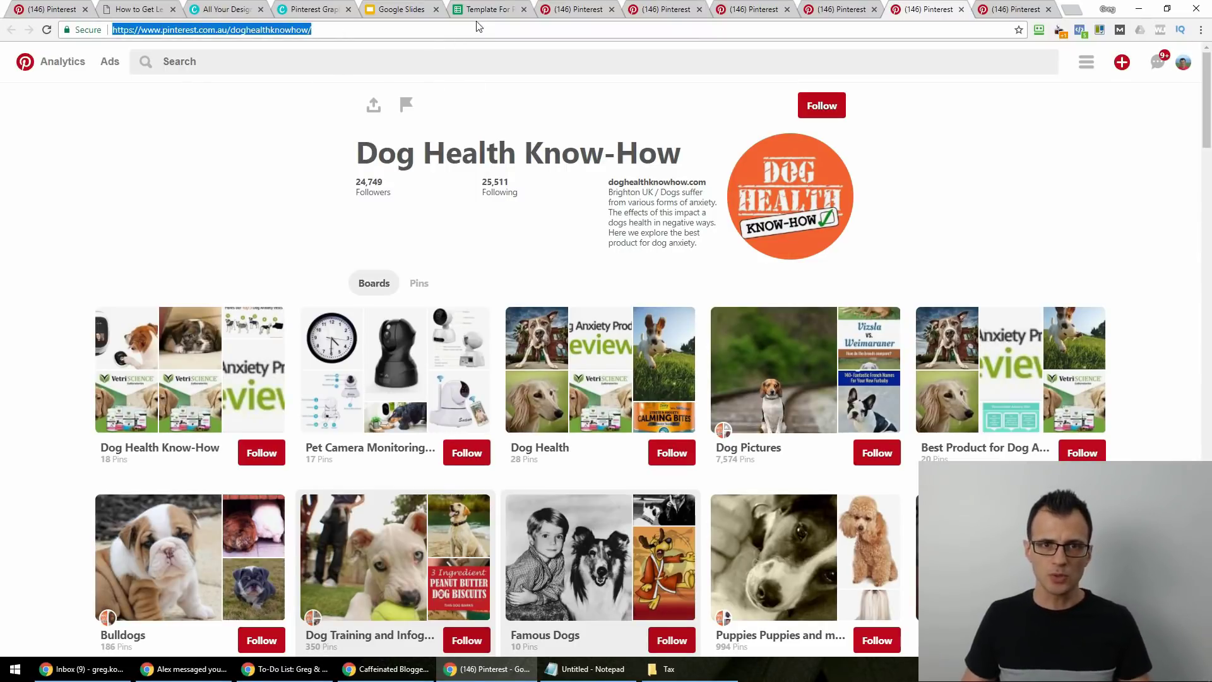
{"action": "left_click", "coordinate": [479, 18]}
{"action": "double_click", "coordinate": [234, 182]}
Paste the Dog Health Know-How profile URL into A2 and enter 24749 followers in B2.
{"action": "key", "text": "ctrl+v"}
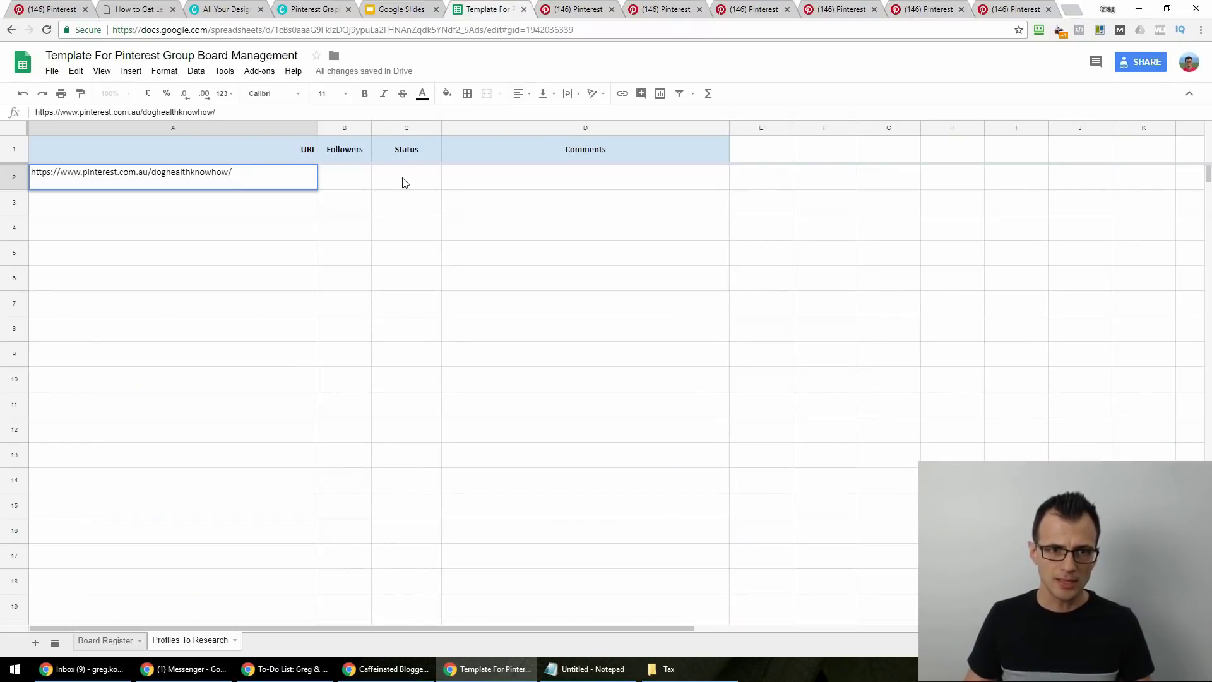
{"action": "key", "text": "Tab"}
{"action": "left_click", "coordinate": [911, 8]}
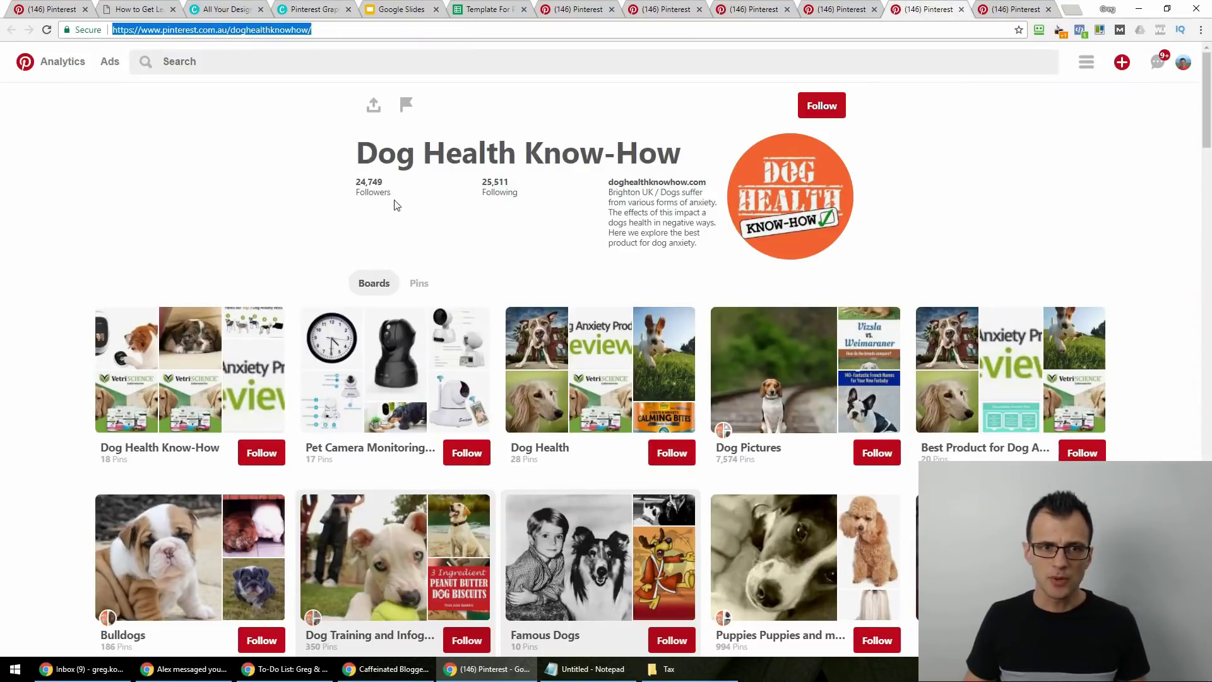
{"action": "left_click", "coordinate": [483, 9]}
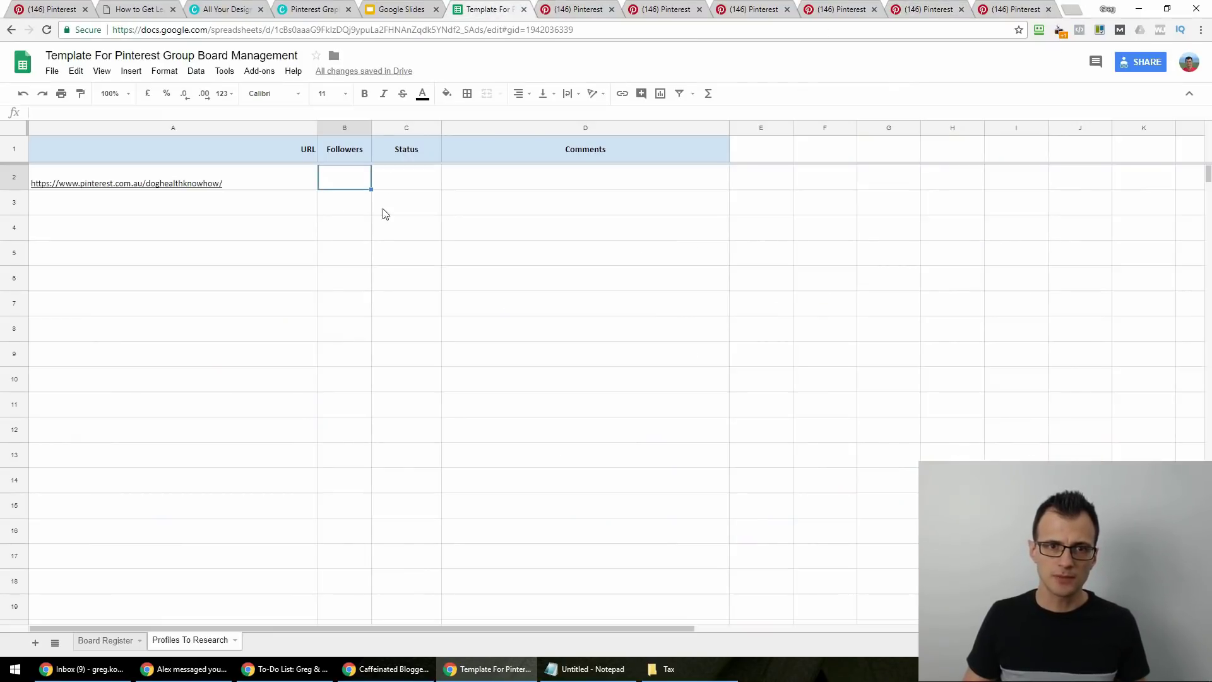
{"action": "type", "text": "24749"}
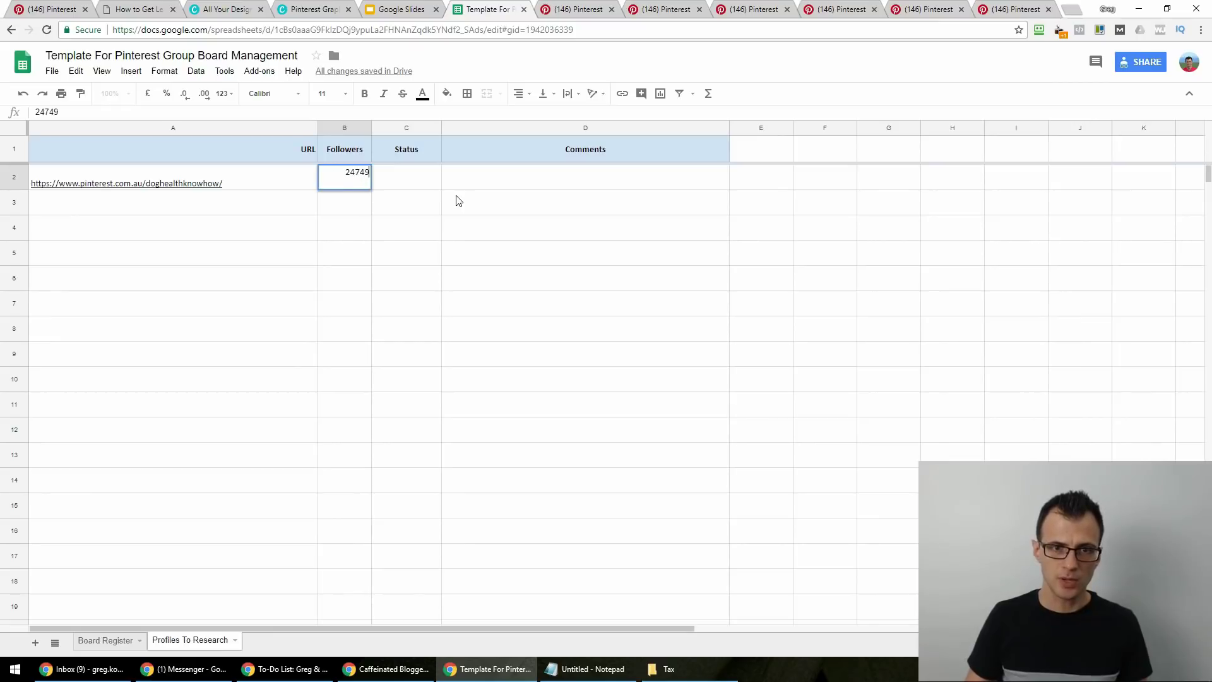
{"action": "key", "text": "Tab"}
Note 'are in a ton of group boards' in D2, close a spare tab, and show Board Register.
{"action": "left_click", "coordinate": [538, 179]}
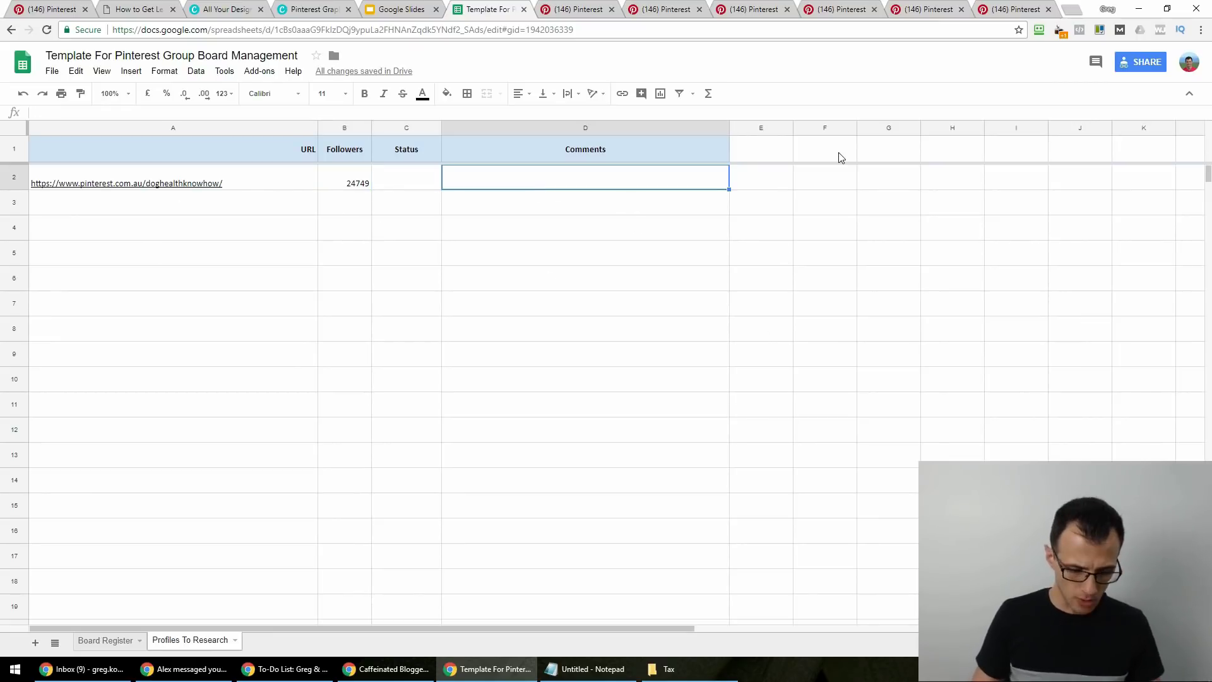
{"action": "type", "text": "are in a ton of group boards"}
{"action": "key", "text": "Return"}
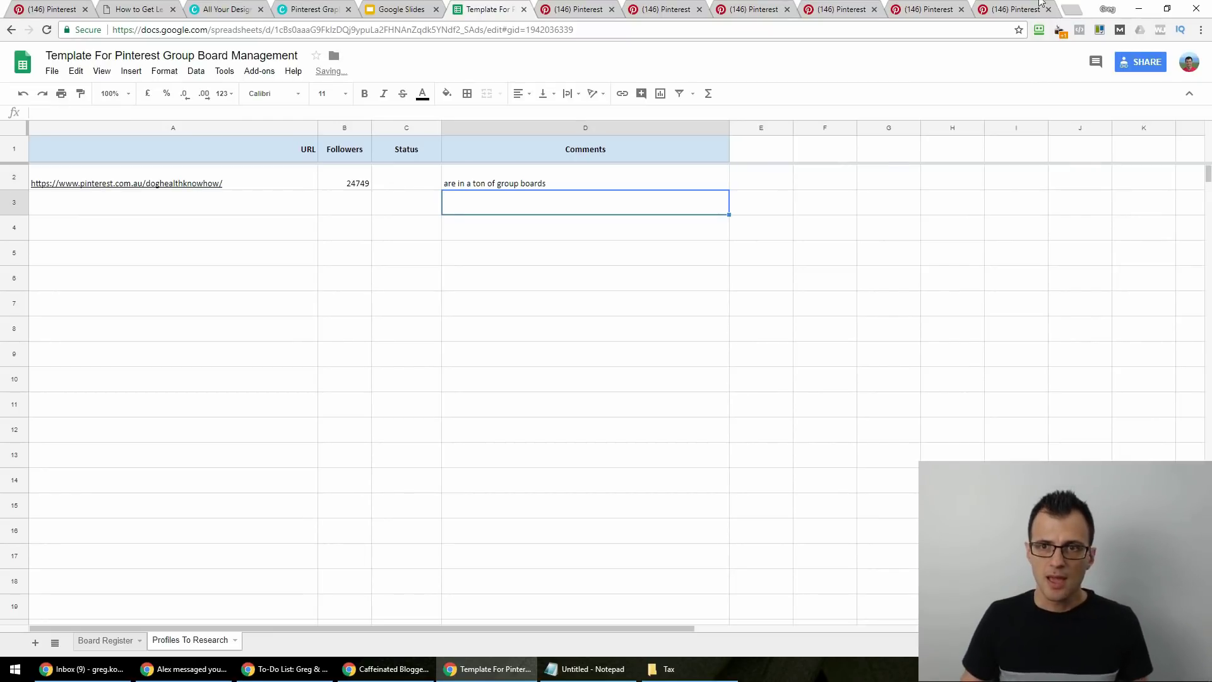
{"action": "left_click", "coordinate": [928, 14]}
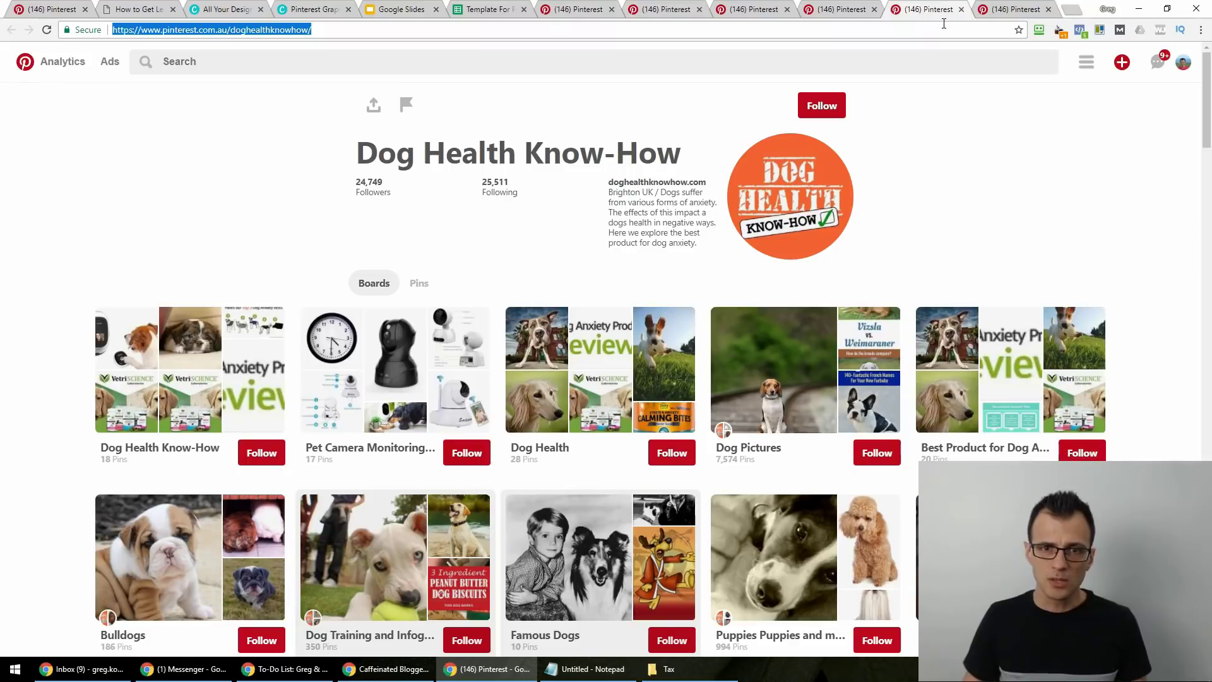
{"action": "left_click", "coordinate": [1048, 10]}
{"action": "scroll", "coordinate": [787, 405], "scroll_direction": "down", "scroll_amount": 1}
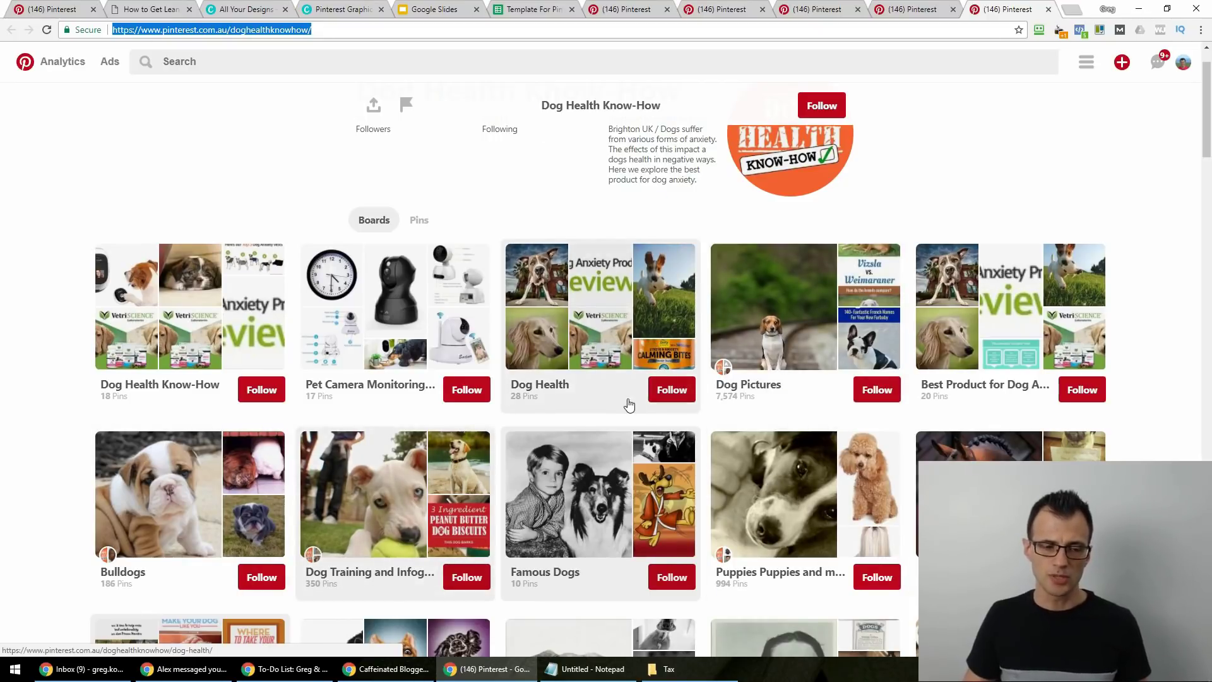
{"action": "left_click", "coordinate": [533, 9]}
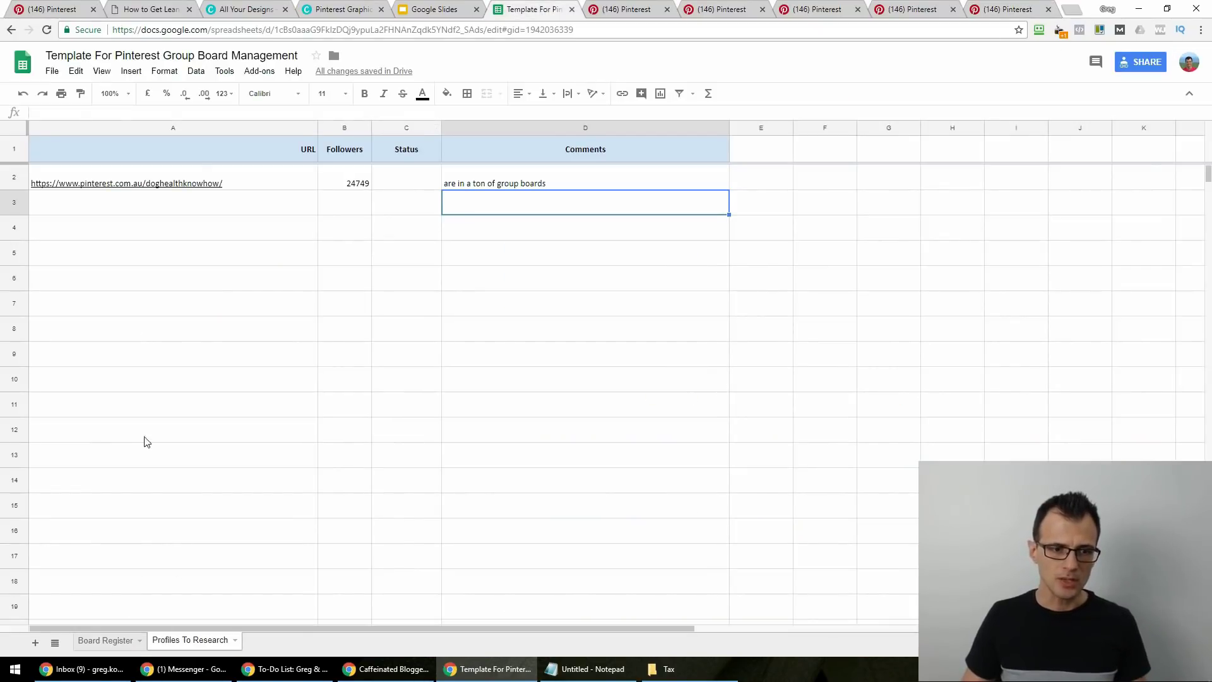
{"action": "left_click", "coordinate": [103, 642]}
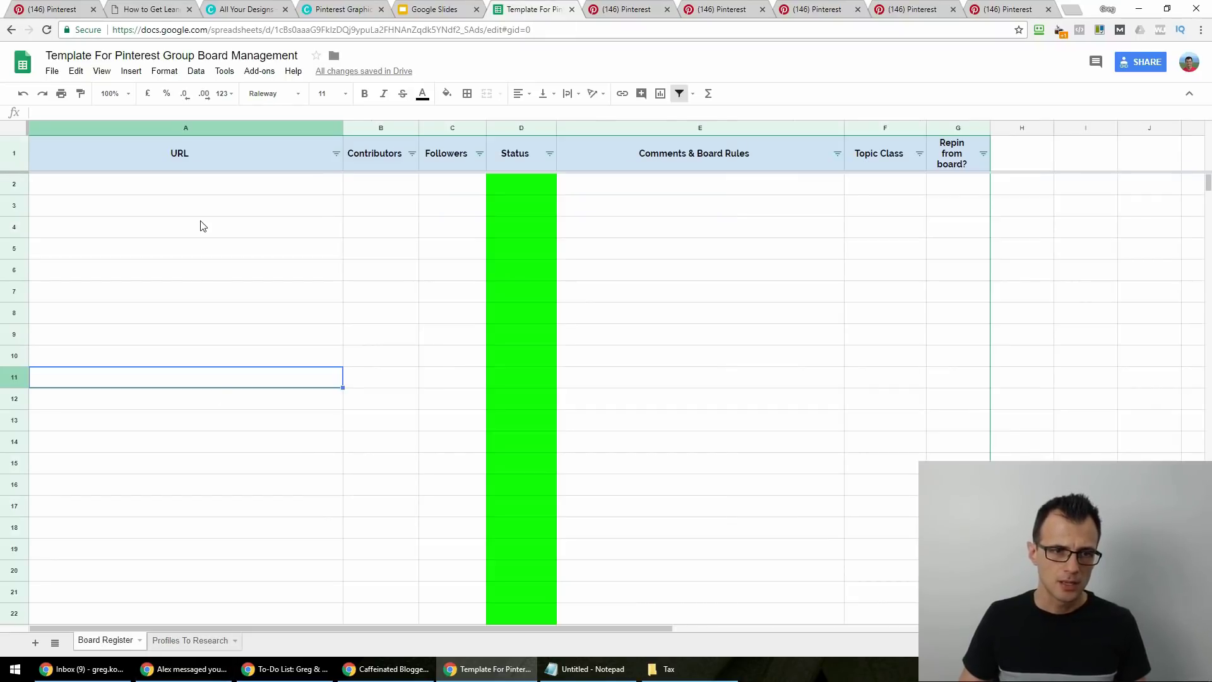
Select A2 in Board Register, then open the Dog Pictures board from the Dog Health Know-How profile.
{"action": "left_click", "coordinate": [203, 226]}
{"action": "left_click", "coordinate": [195, 193]}
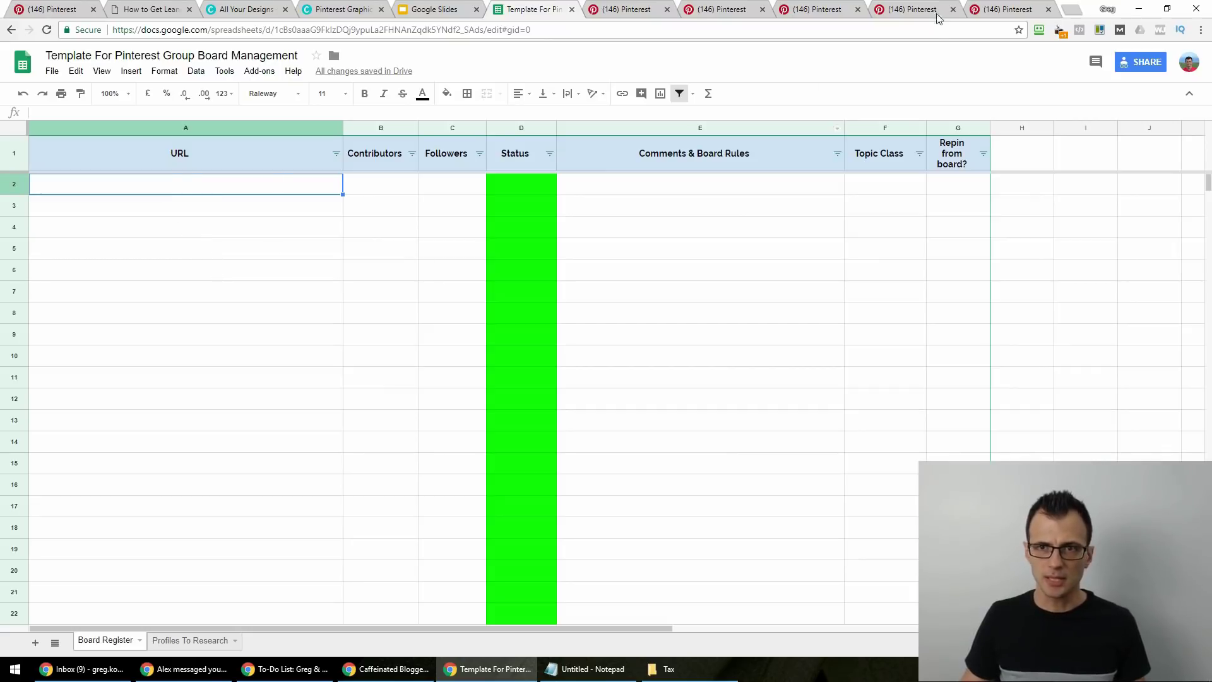
{"action": "key", "text": "ctrl+9"}
{"action": "scroll", "coordinate": [37, 285], "scroll_direction": "down", "scroll_amount": 1}
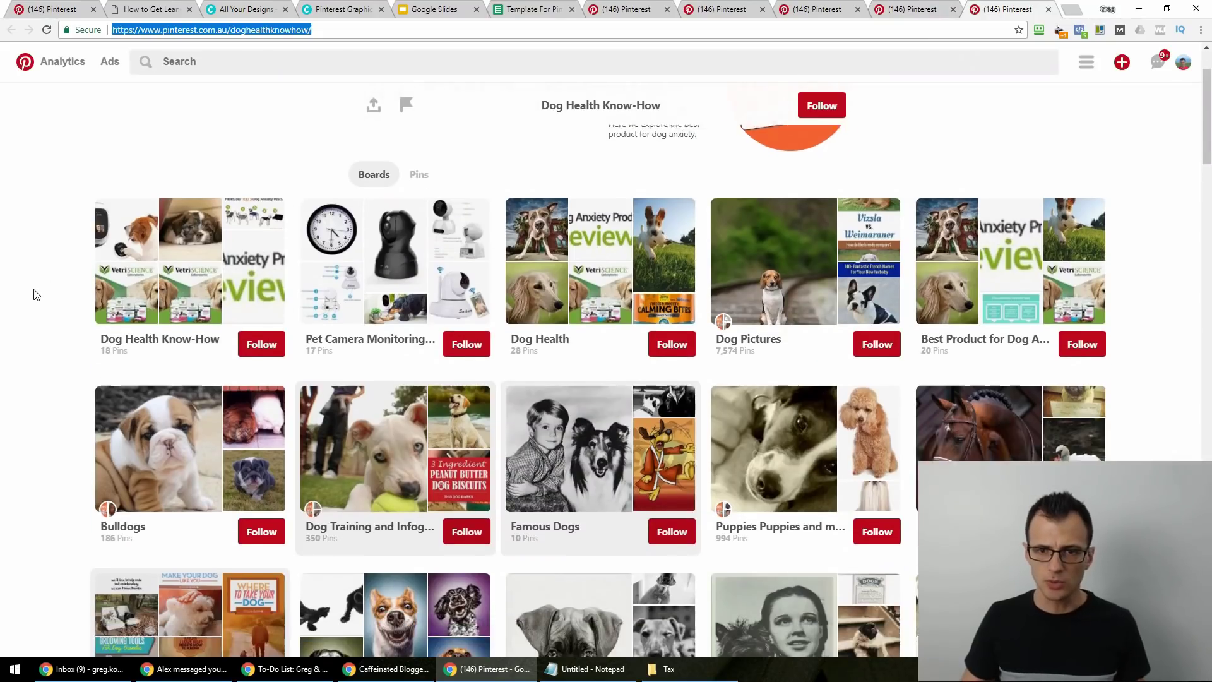
{"action": "scroll", "coordinate": [745, 507], "scroll_direction": "up", "scroll_amount": 2}
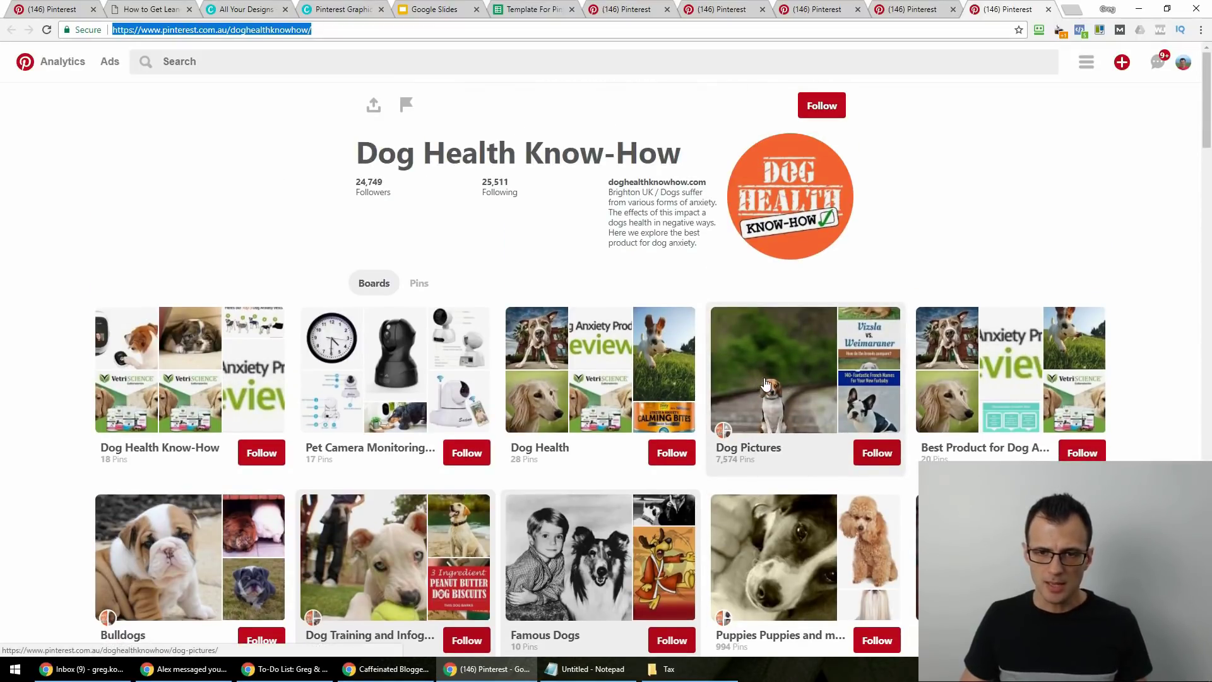
{"action": "left_click", "coordinate": [759, 386]}
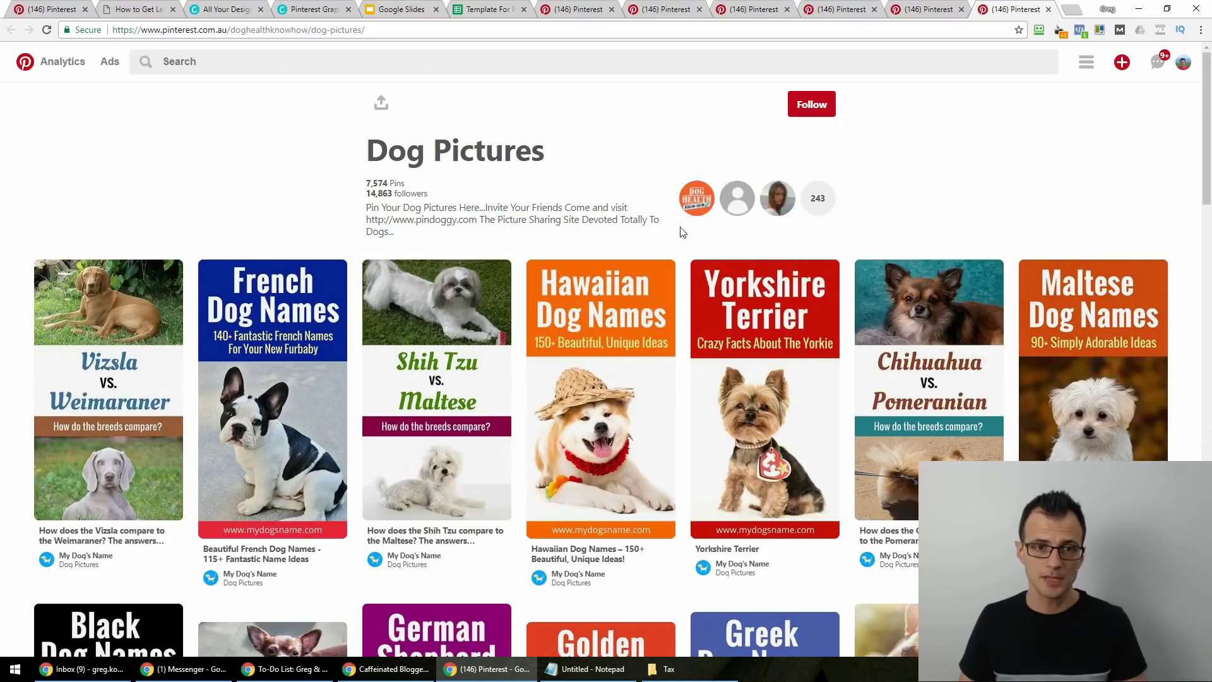
Copy the Dog Pictures board address and paste it into A2 of the Board Register.
{"action": "left_click", "coordinate": [404, 29]}
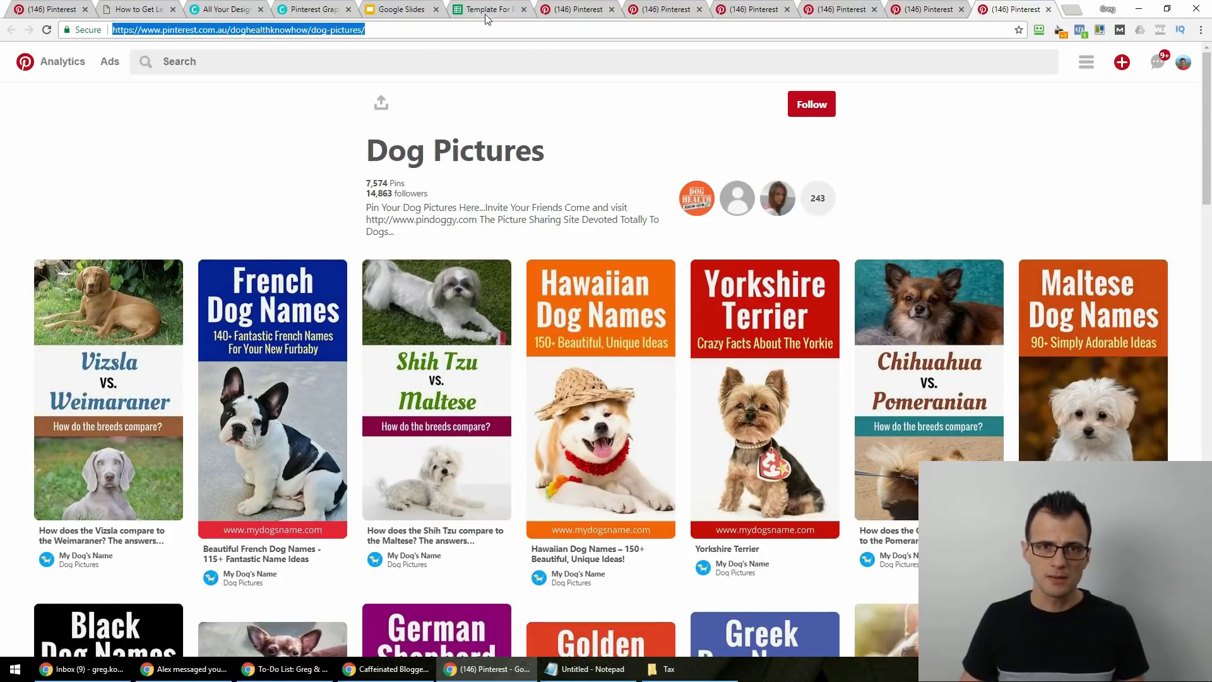
{"action": "right_click", "coordinate": [323, 37]}
{"action": "left_click", "coordinate": [354, 77]}
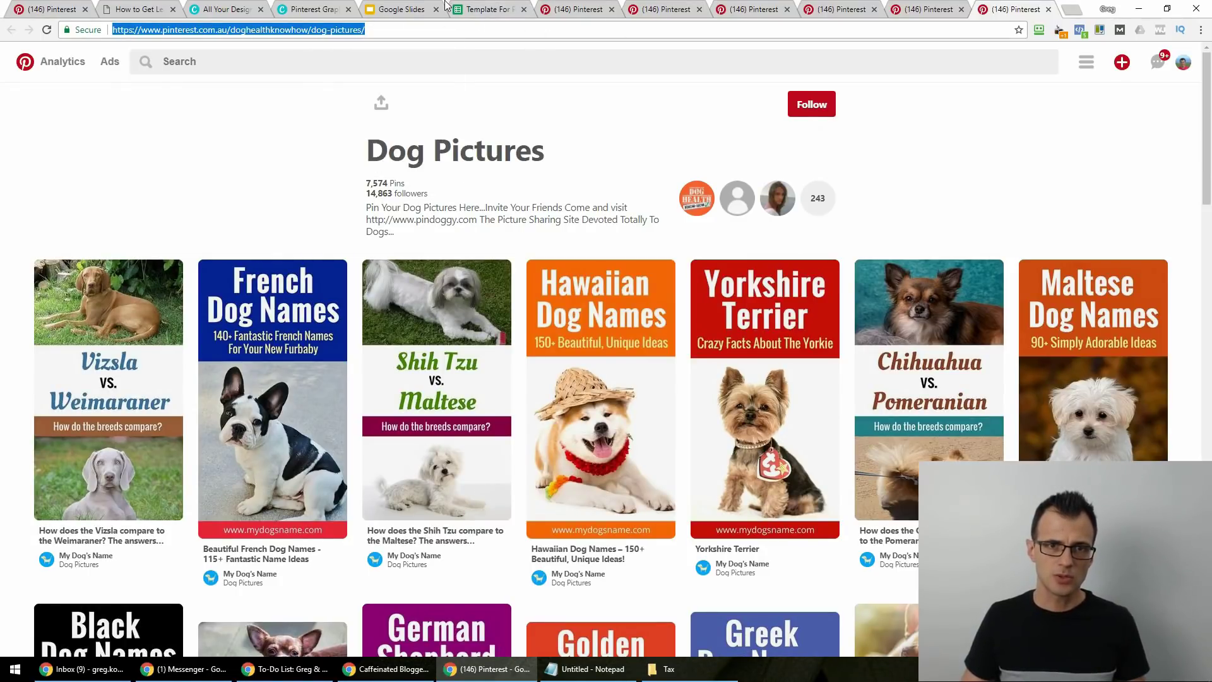
{"action": "left_click", "coordinate": [476, 9]}
{"action": "key", "text": "ctrl+v"}
{"action": "key", "text": "Tab"}
Enter 243 contributors in B2 and 14800 followers in C2, moving on to the comments cell.
{"action": "left_click", "coordinate": [991, 9]}
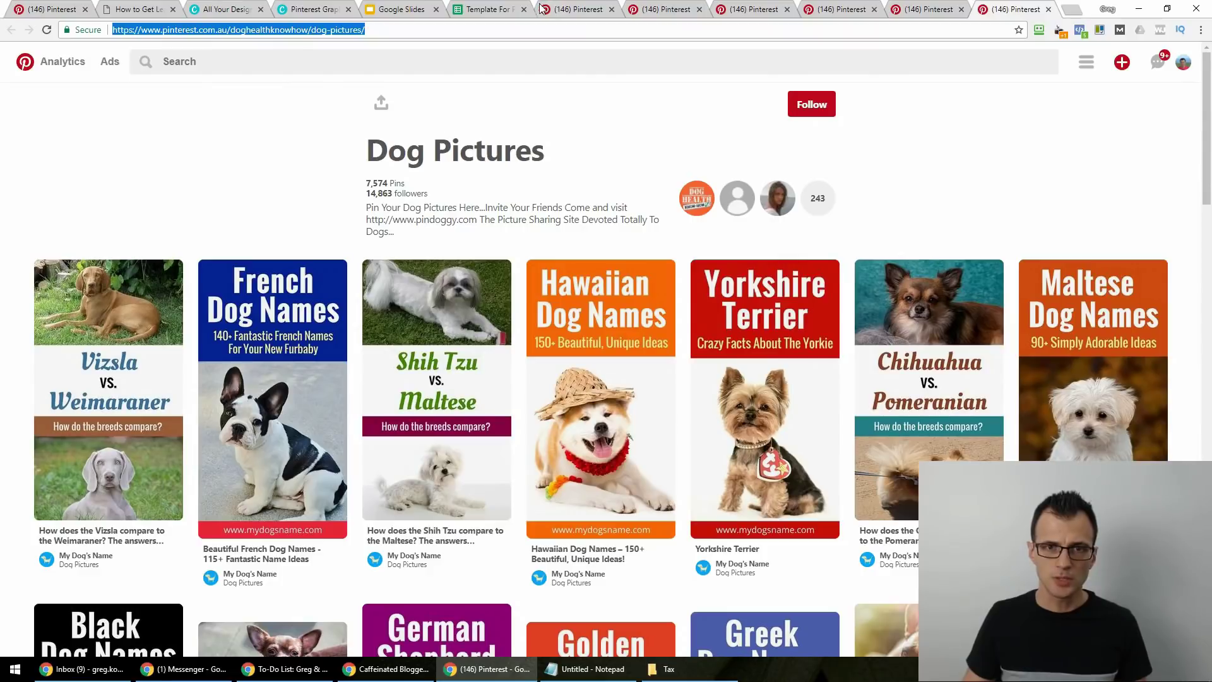
{"action": "left_click", "coordinate": [467, 10]}
{"action": "type", "text": "243"}
{"action": "key", "text": "Tab"}
{"action": "type", "text": "14800"}
{"action": "key", "text": "Tab"}
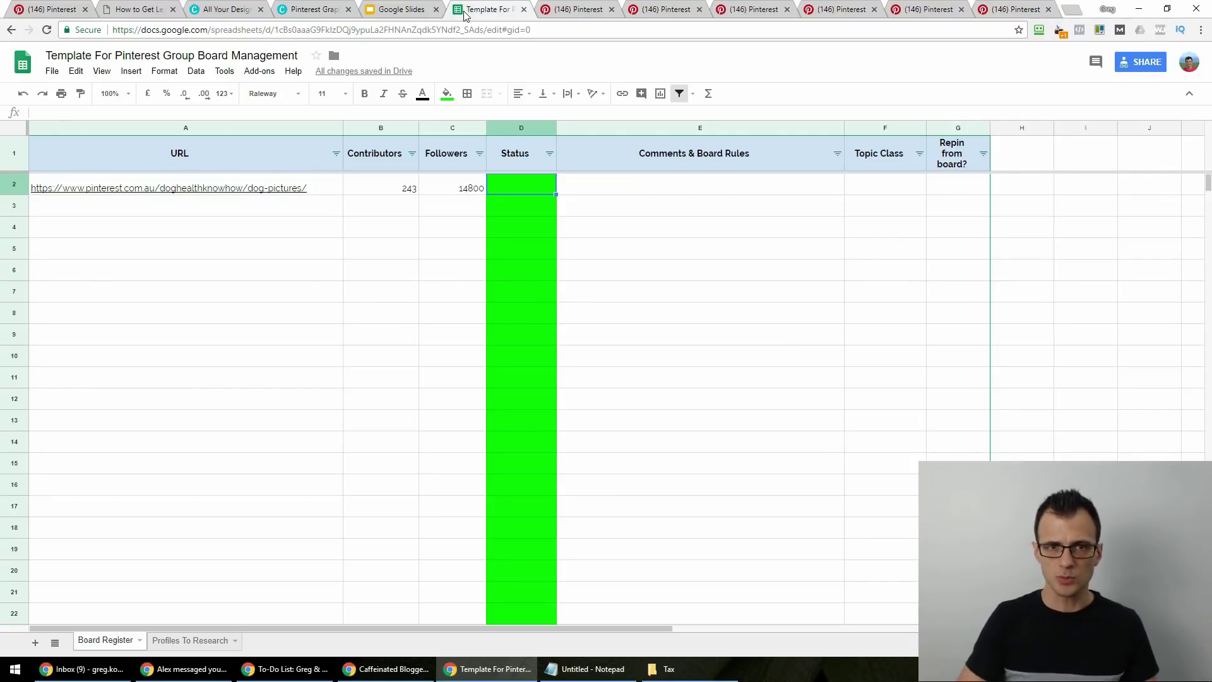
{"action": "key", "text": "Tab"}
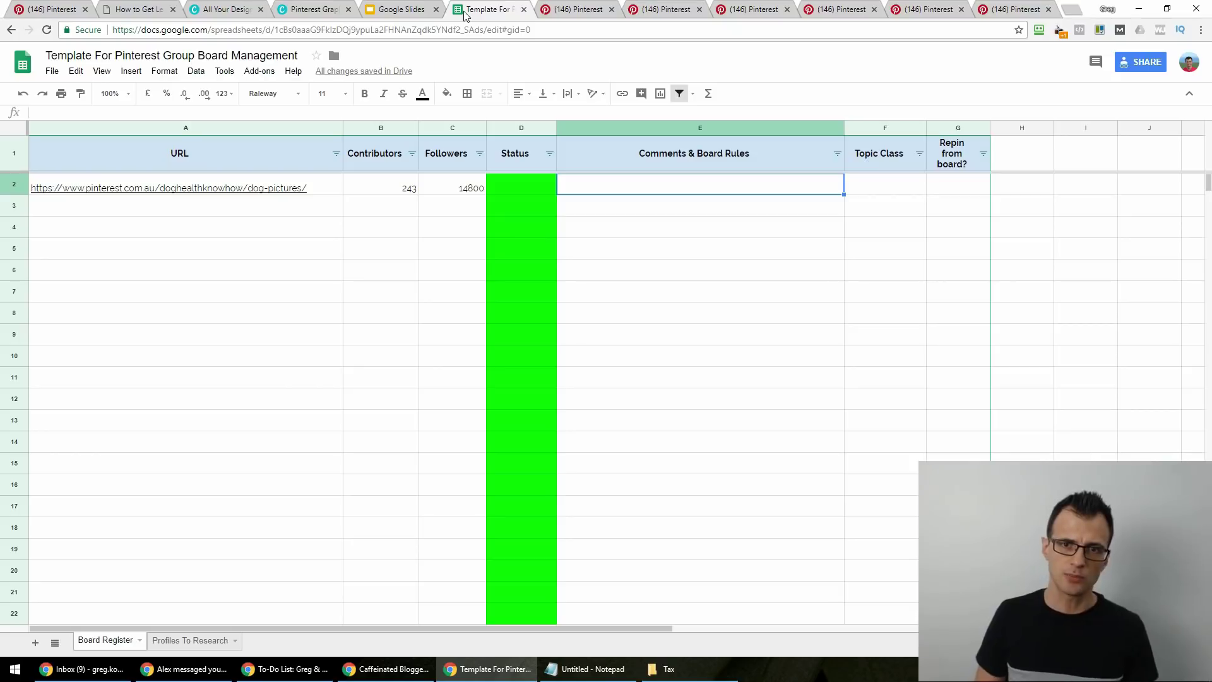
{"action": "left_click", "coordinate": [1010, 9]}
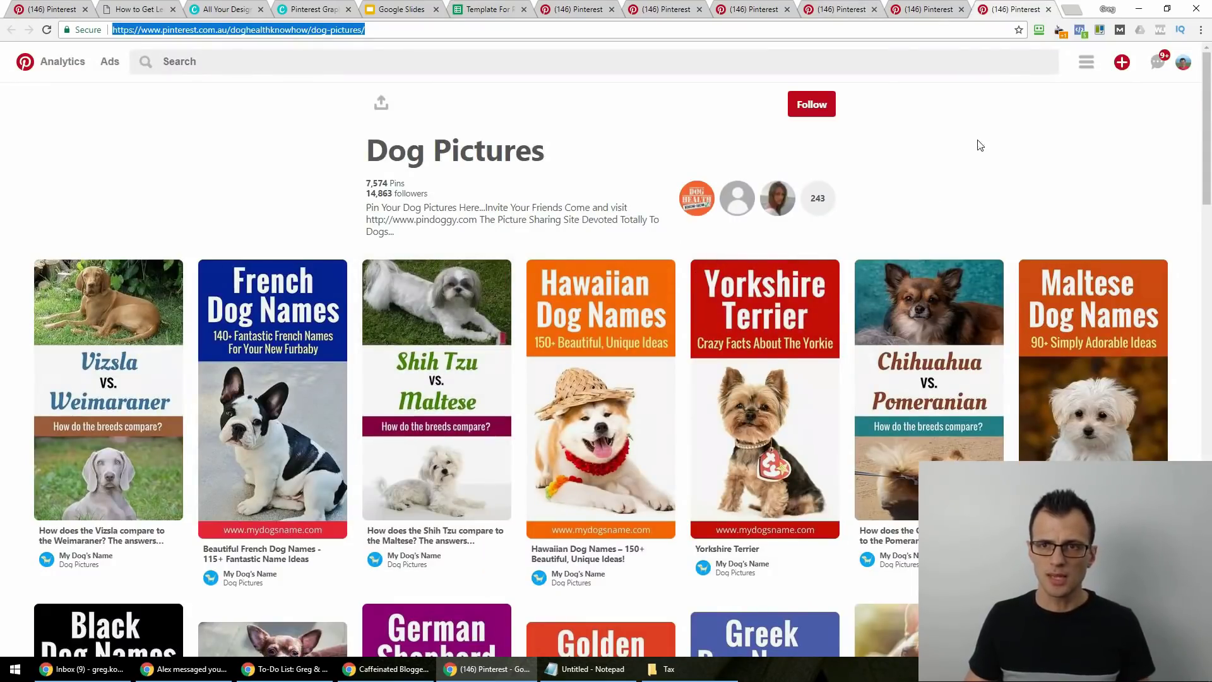
Go back to the Dog Health Know-How profile, scroll through its boards, and return to the spreadsheet.
{"action": "key", "text": "alt+Left"}
{"action": "scroll", "coordinate": [82, 332], "scroll_direction": "down", "scroll_amount": 4}
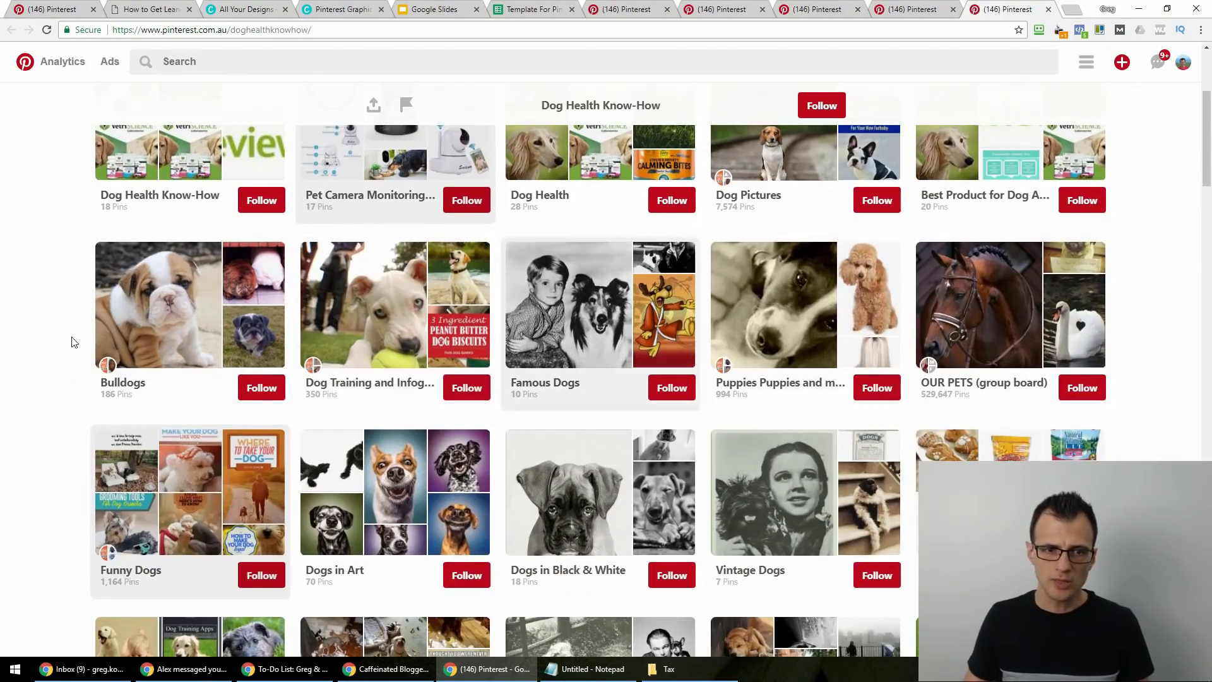
{"action": "scroll", "coordinate": [123, 453], "scroll_direction": "down", "scroll_amount": 5}
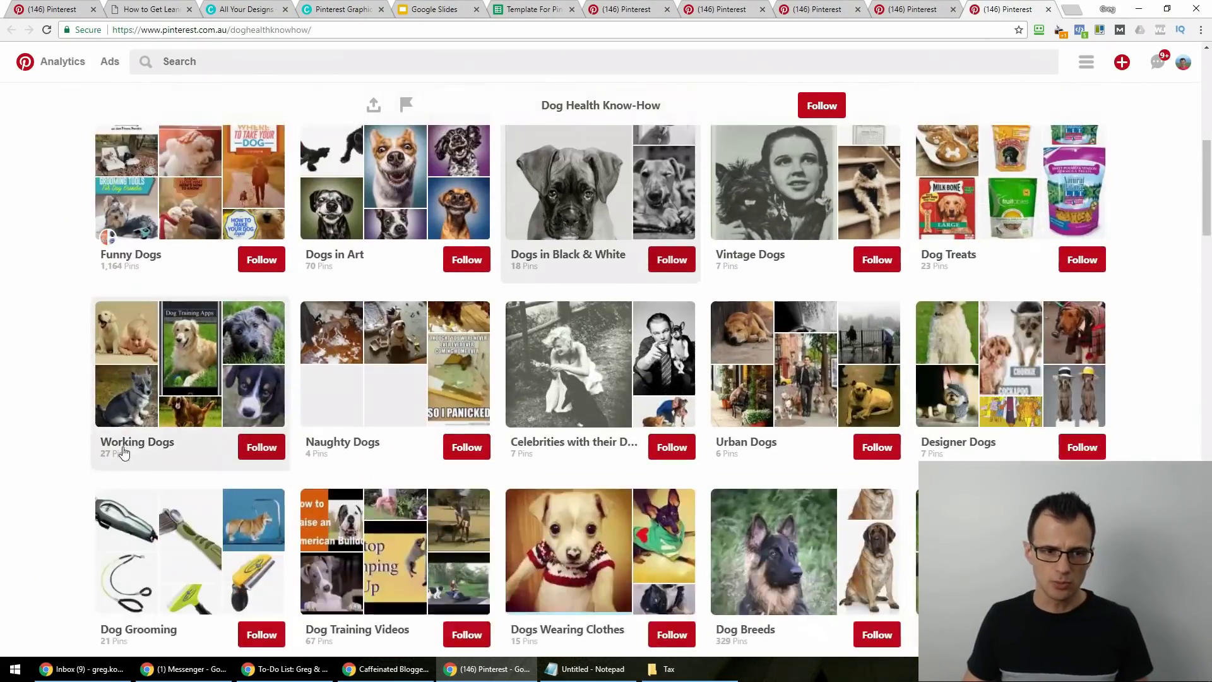
{"action": "scroll", "coordinate": [123, 453], "scroll_direction": "down", "scroll_amount": 20}
{"action": "scroll", "coordinate": [314, 467], "scroll_direction": "down", "scroll_amount": 8}
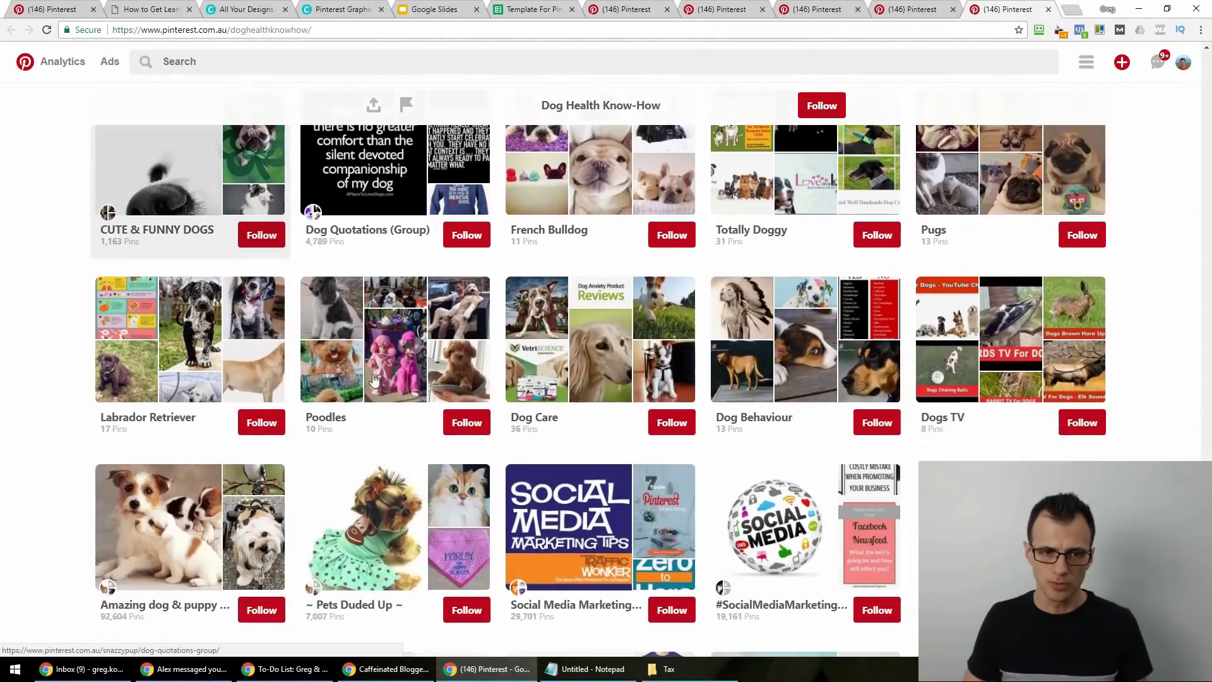
{"action": "scroll", "coordinate": [659, 527], "scroll_direction": "down", "scroll_amount": 3}
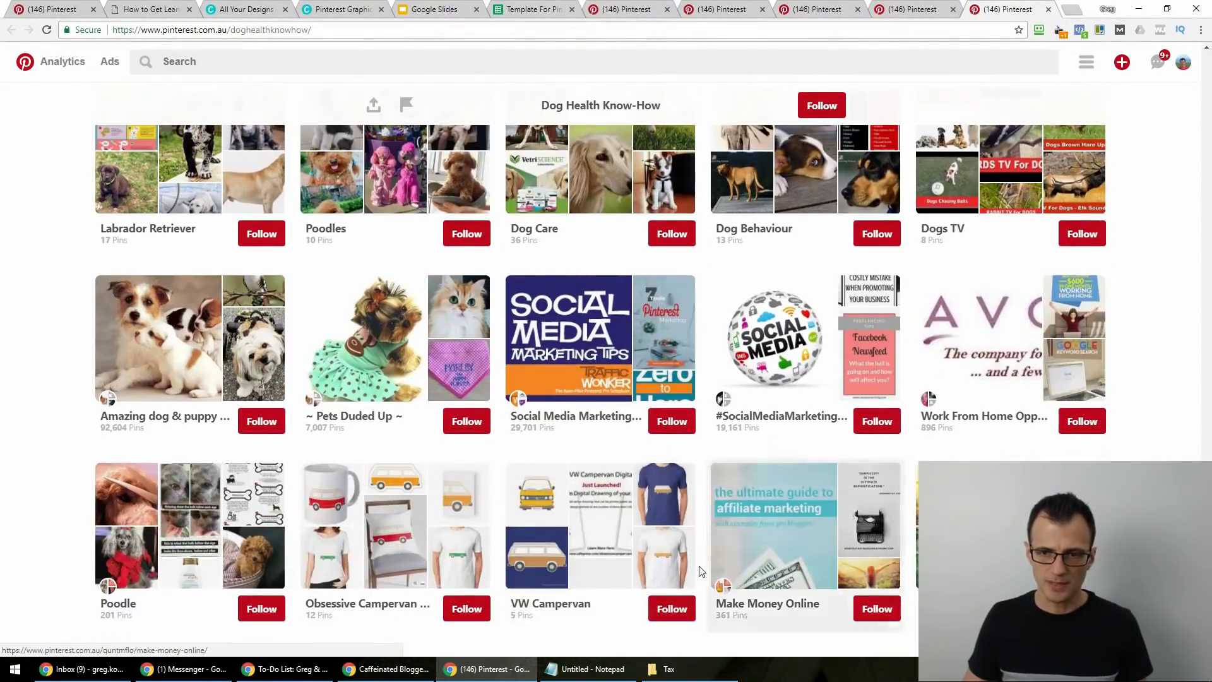
{"action": "scroll", "coordinate": [700, 572], "scroll_direction": "up", "scroll_amount": 20}
{"action": "scroll", "coordinate": [570, 103], "scroll_direction": "up", "scroll_amount": 3}
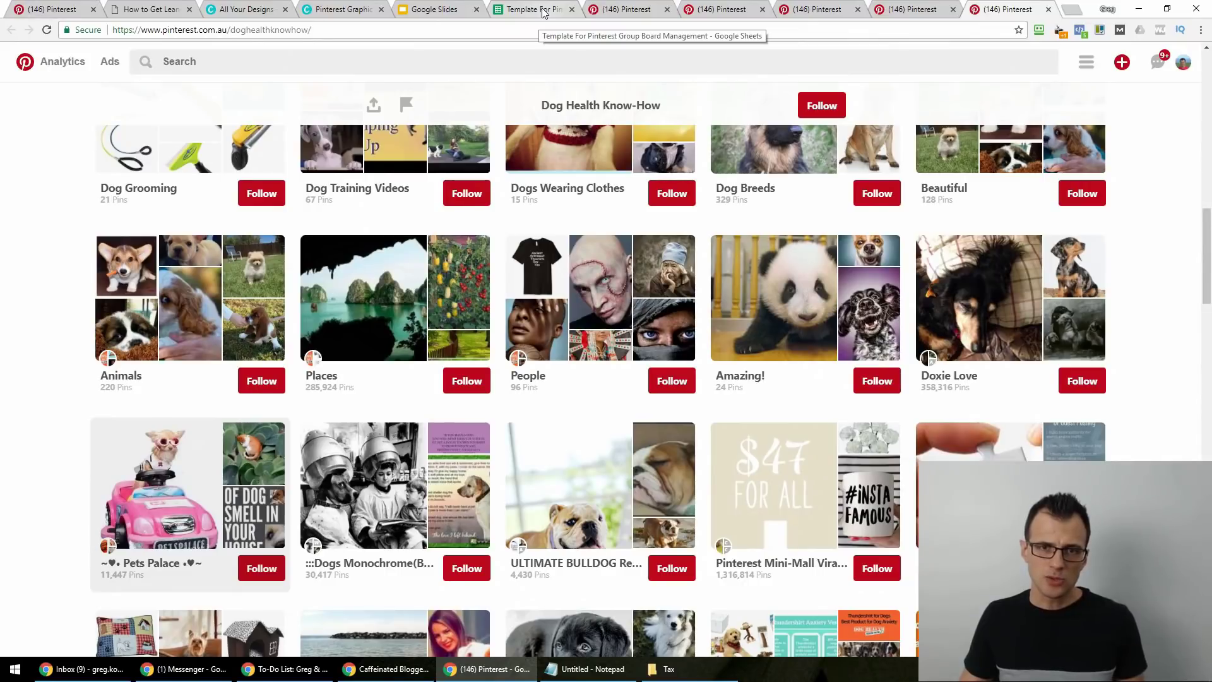
{"action": "left_click", "coordinate": [543, 11]}
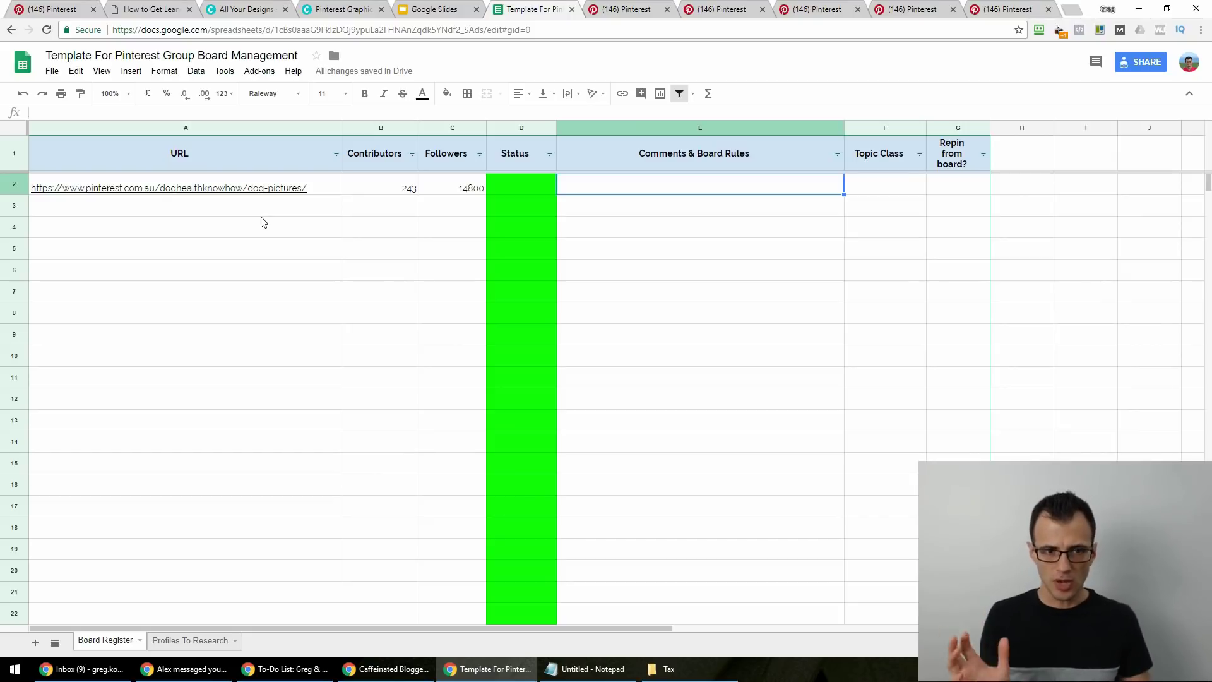
Set the profile's status to Researched in C2 of the Profiles To Research sheet.
{"action": "left_click", "coordinate": [211, 642]}
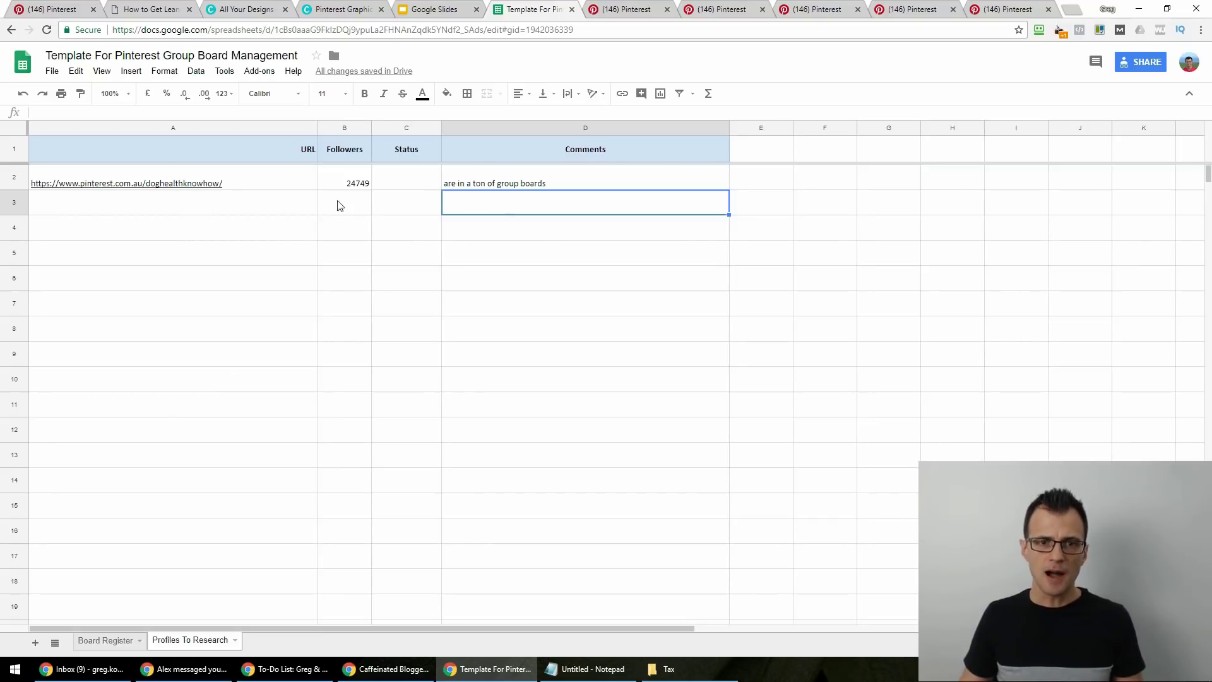
{"action": "left_click", "coordinate": [276, 182]}
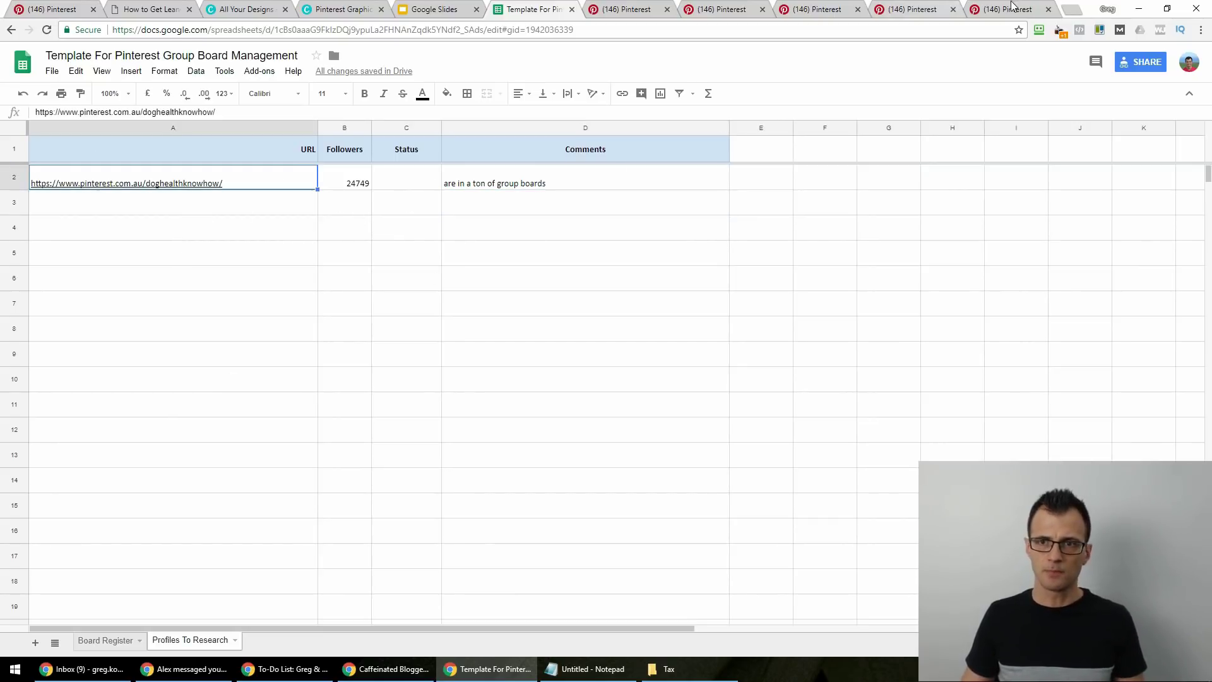
{"action": "left_click", "coordinate": [88, 199]}
{"action": "scroll", "coordinate": [731, 344], "scroll_direction": "down", "scroll_amount": 15}
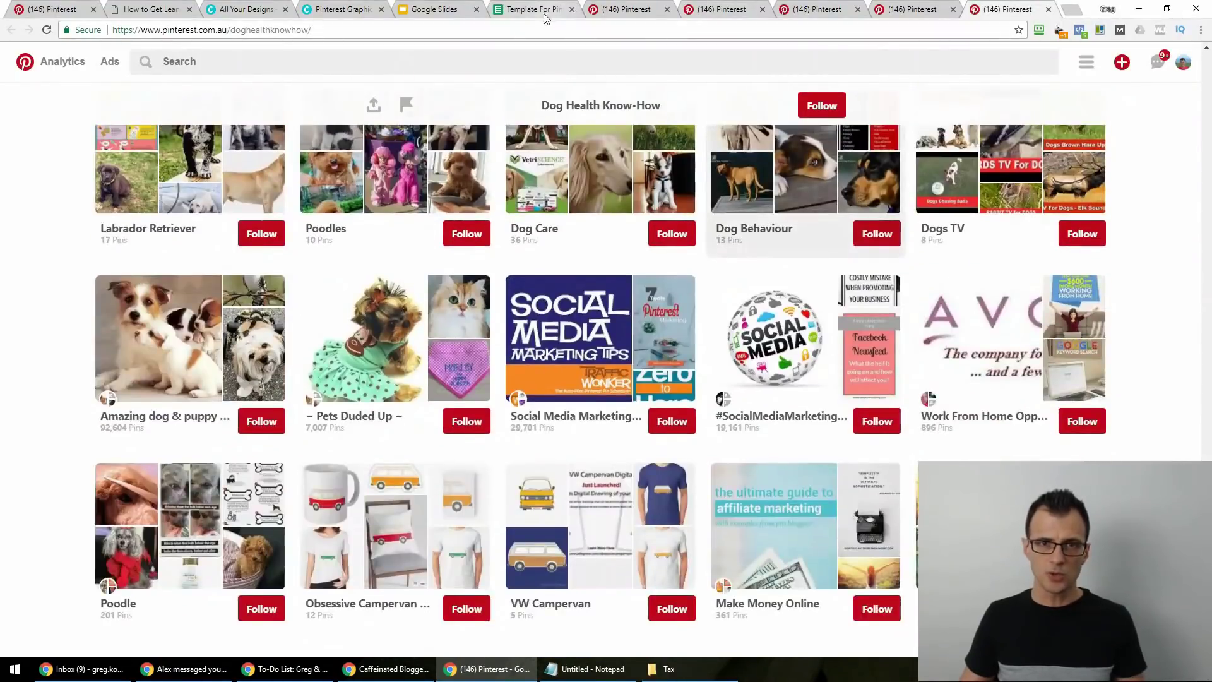
{"action": "left_click", "coordinate": [544, 14]}
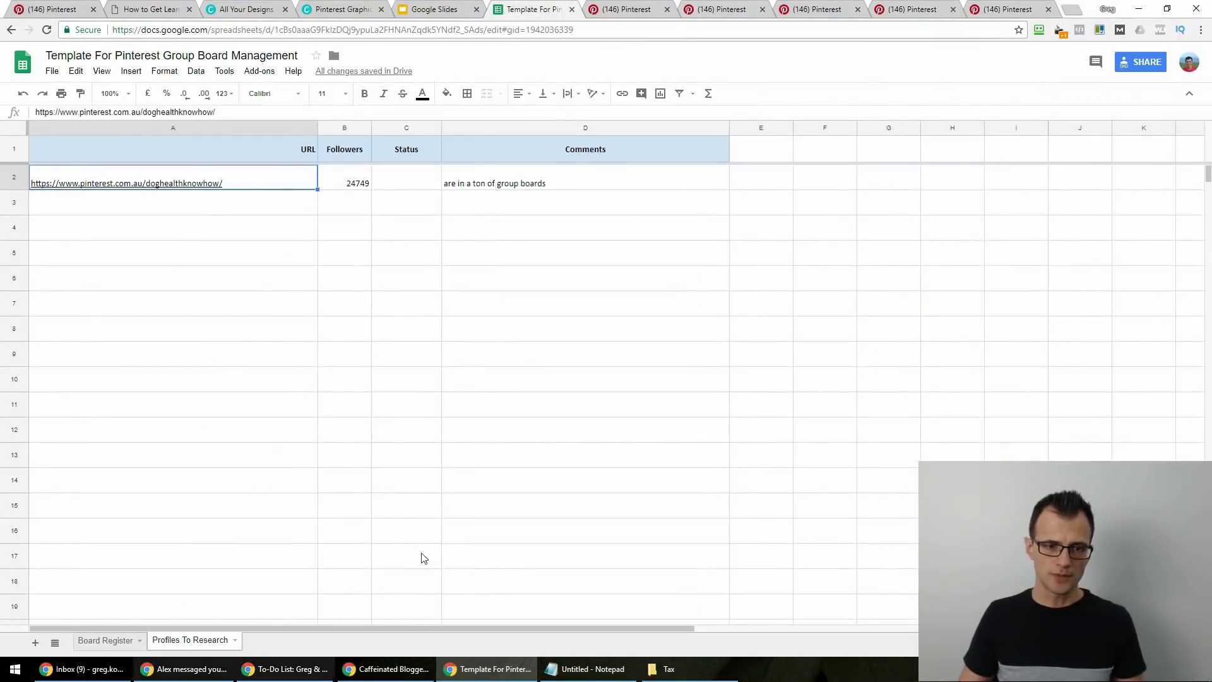
{"action": "left_click", "coordinate": [423, 183]}
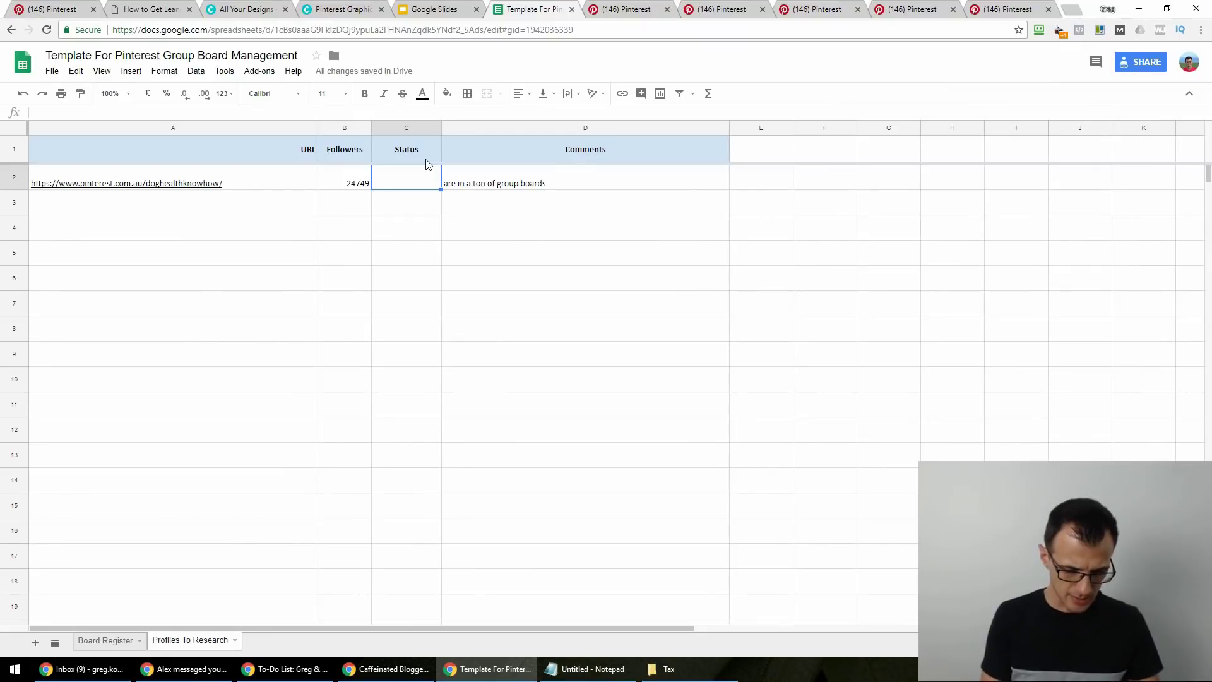
{"action": "type", "text": "Researched"}
{"action": "key", "text": "Return"}
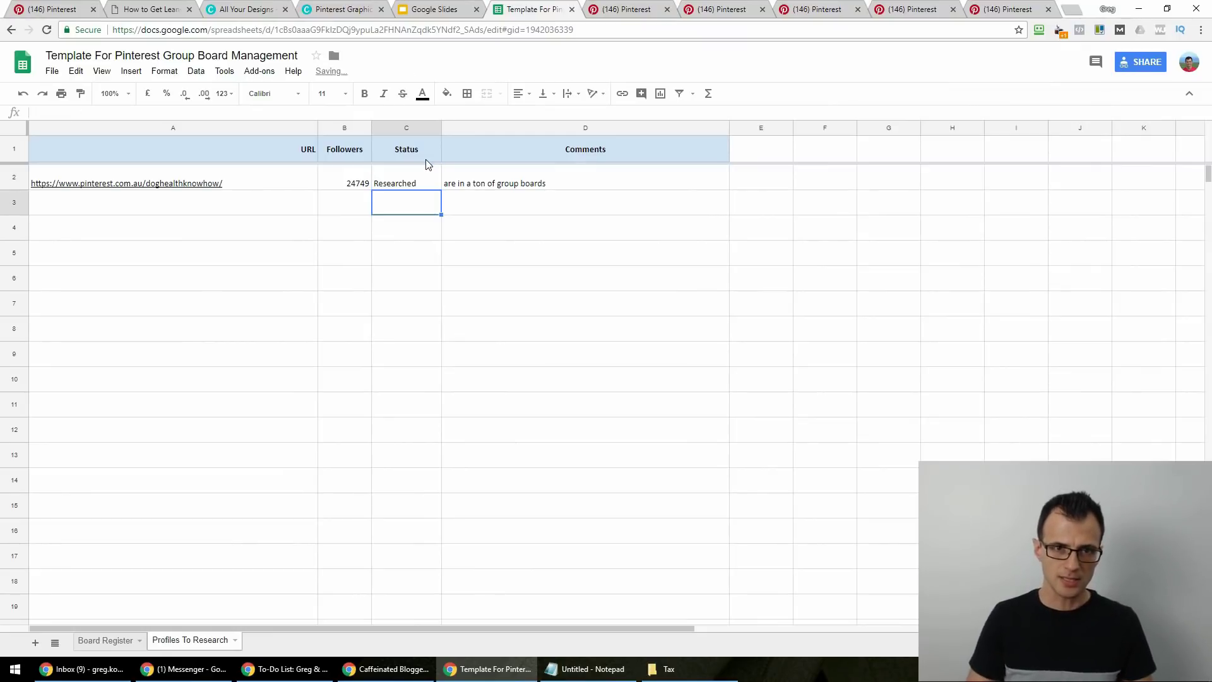
Test-paste the profile URL into the rows below, delete the duplicates, and go to Board Register.
{"action": "key", "text": "Left"}
{"action": "key", "text": "Left"}
{"action": "key", "text": "Up"}
{"action": "key", "text": "ctrl+c"}
{"action": "key", "text": "Down"}
{"action": "key", "text": "ctrl+v"}
{"action": "key", "text": "Down"}
{"action": "key", "text": "ctrl+v"}
{"action": "key", "text": "Down"}
{"action": "key", "text": "ctrl+v"}
{"action": "key", "text": "Up"}
{"action": "key", "text": "Up"}
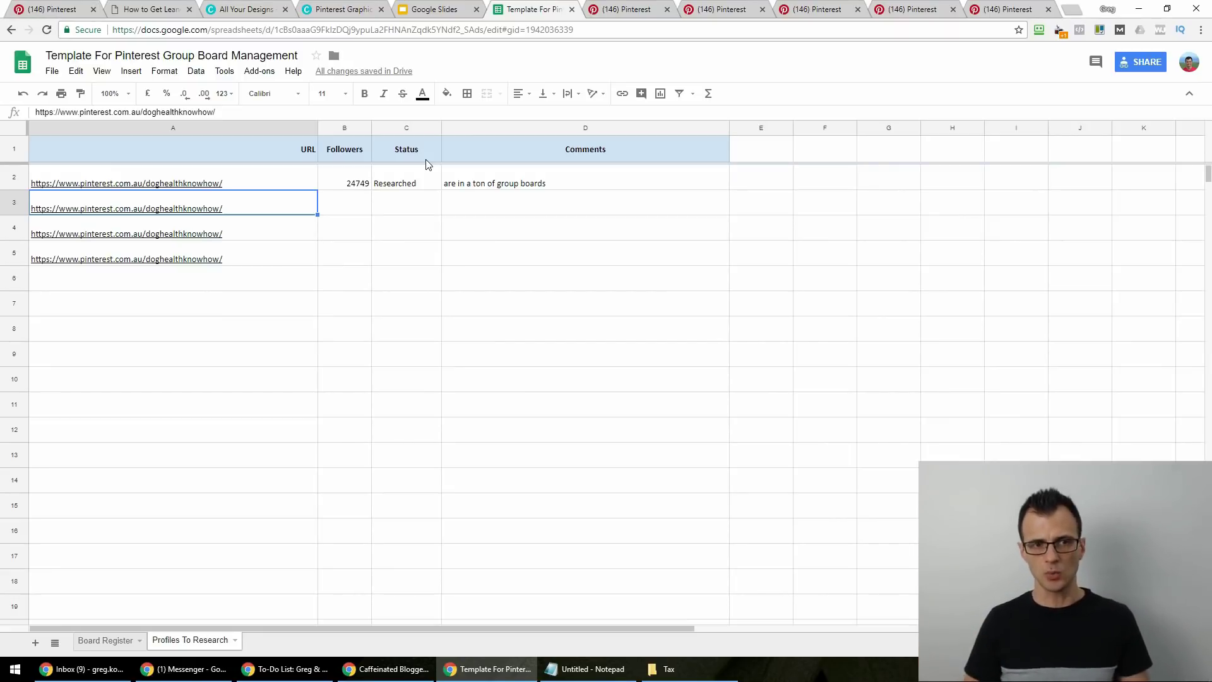
{"action": "key", "text": "shift+Down"}
{"action": "key", "text": "shift+Down"}
{"action": "key", "text": "Delete"}
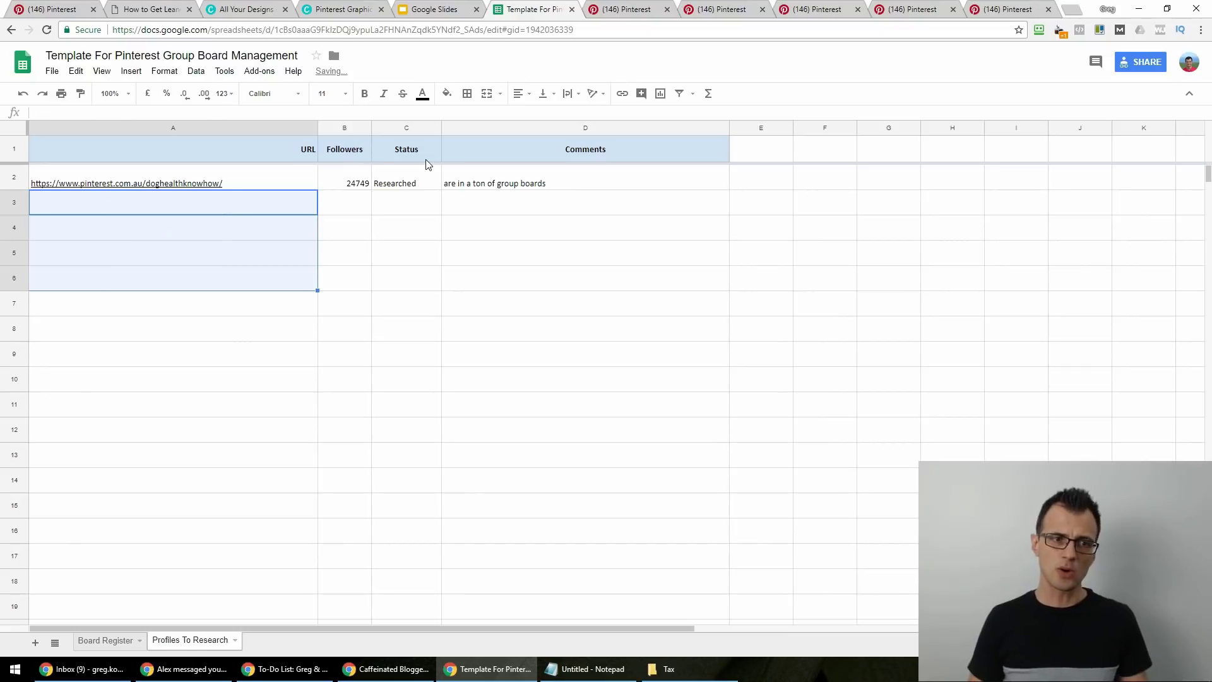
{"action": "key", "text": "Up"}
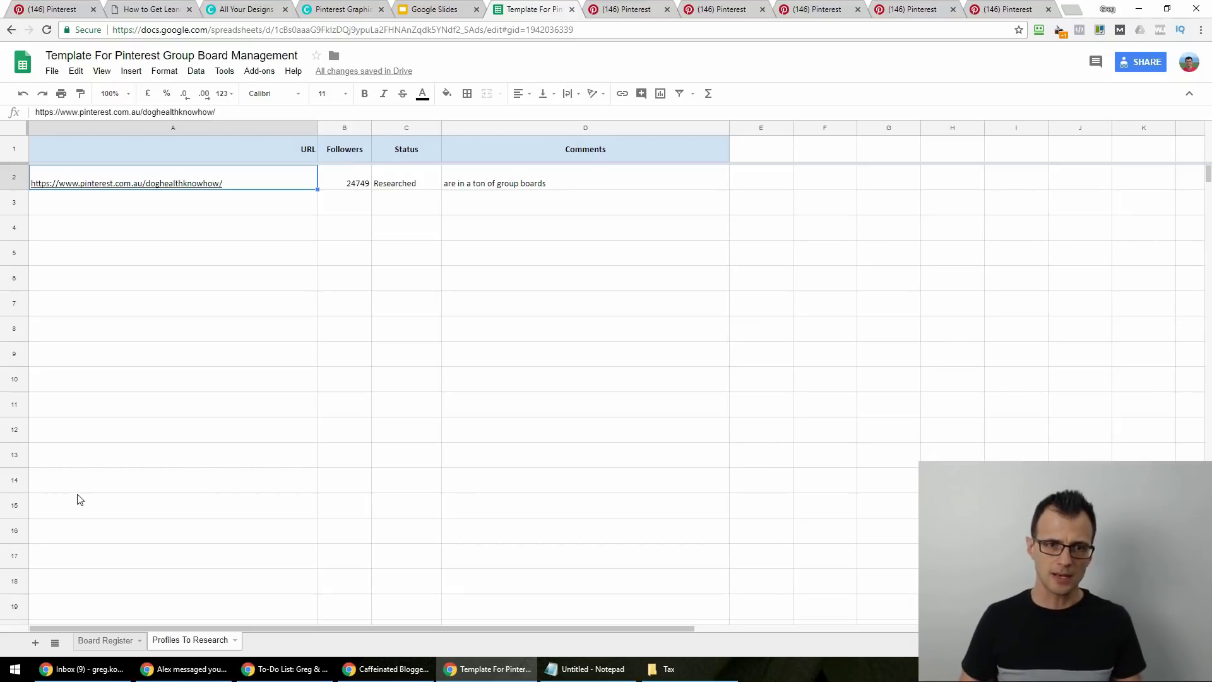
{"action": "left_click", "coordinate": [106, 640]}
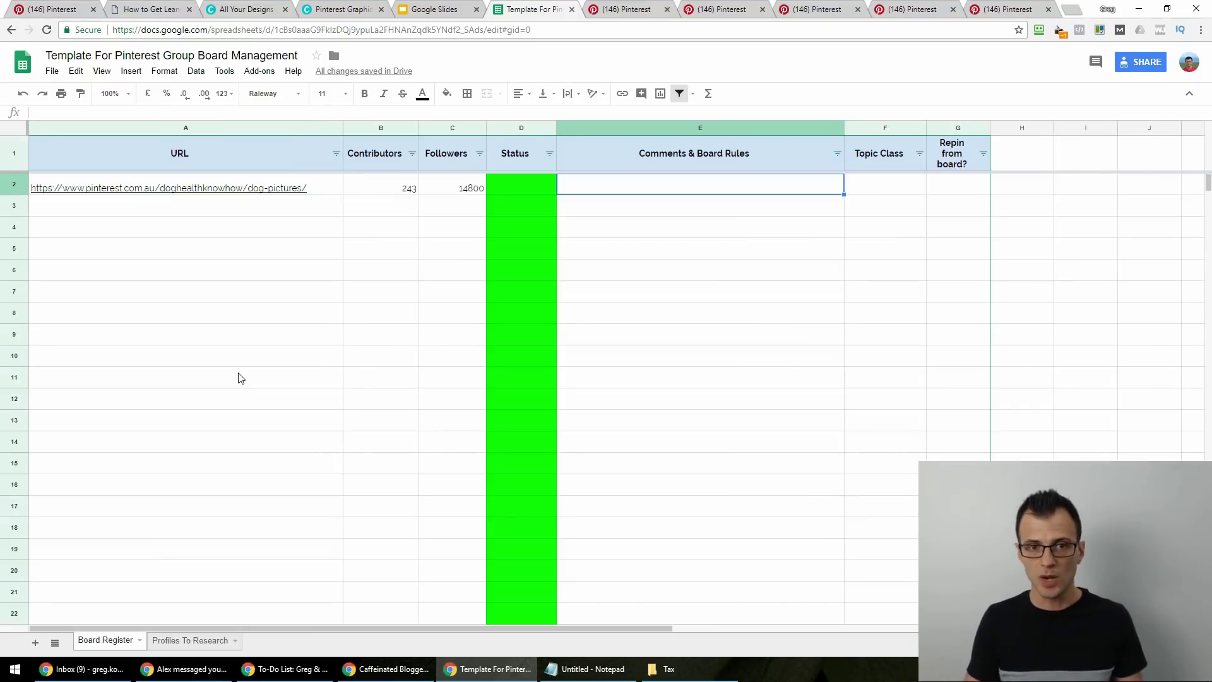
{"action": "key", "text": "Left"}
{"action": "key", "text": "Left"}
{"action": "key", "text": "Left"}
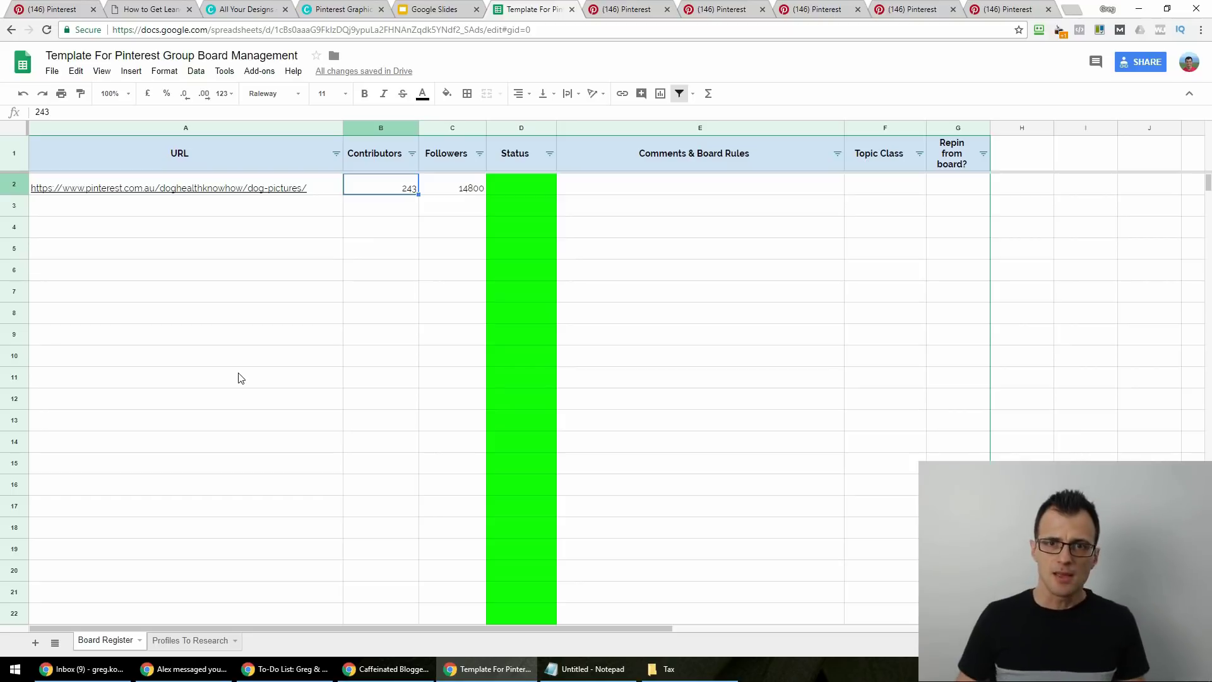
Open the first three Dog Health Know-How group boards in new tabs.
{"action": "left_click", "coordinate": [928, 9]}
{"action": "left_click", "coordinate": [998, 9]}
{"action": "scroll", "coordinate": [1184, 429], "scroll_direction": "up", "scroll_amount": 5}
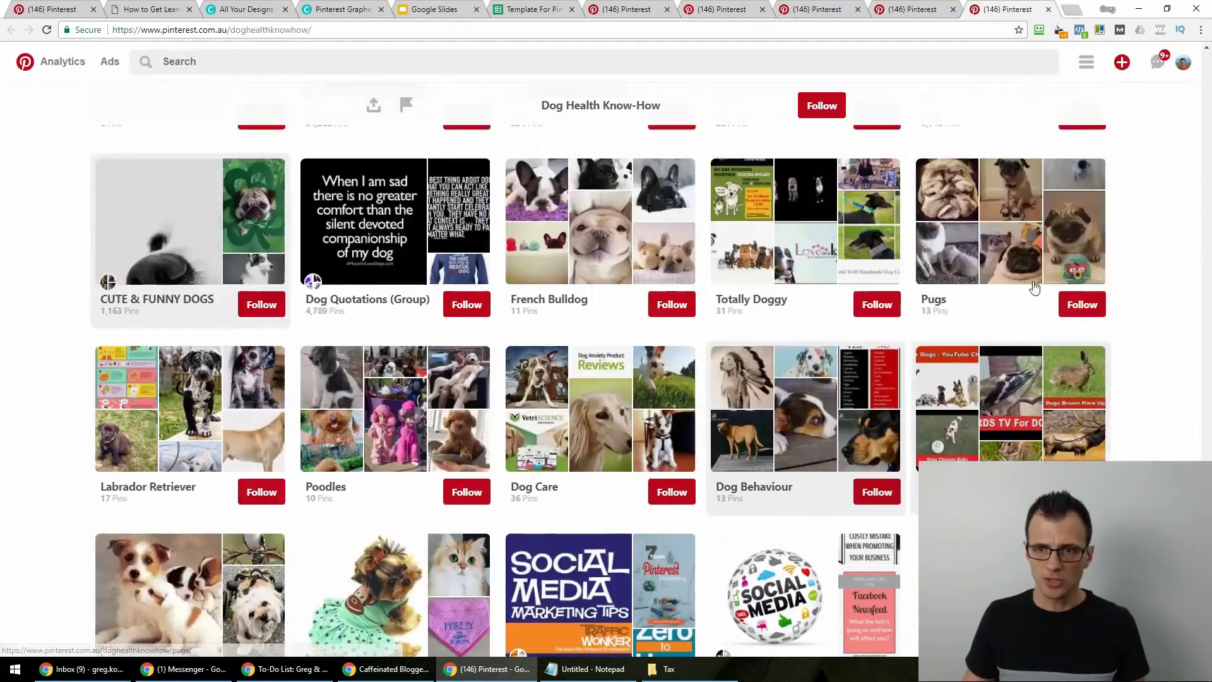
{"action": "mouse_move", "coordinate": [1204, 456]}
{"action": "left_mouse_down"}
{"action": "mouse_move", "coordinate": [1207, 70]}
{"action": "mouse_move", "coordinate": [1209, 96]}
{"action": "left_mouse_up"}
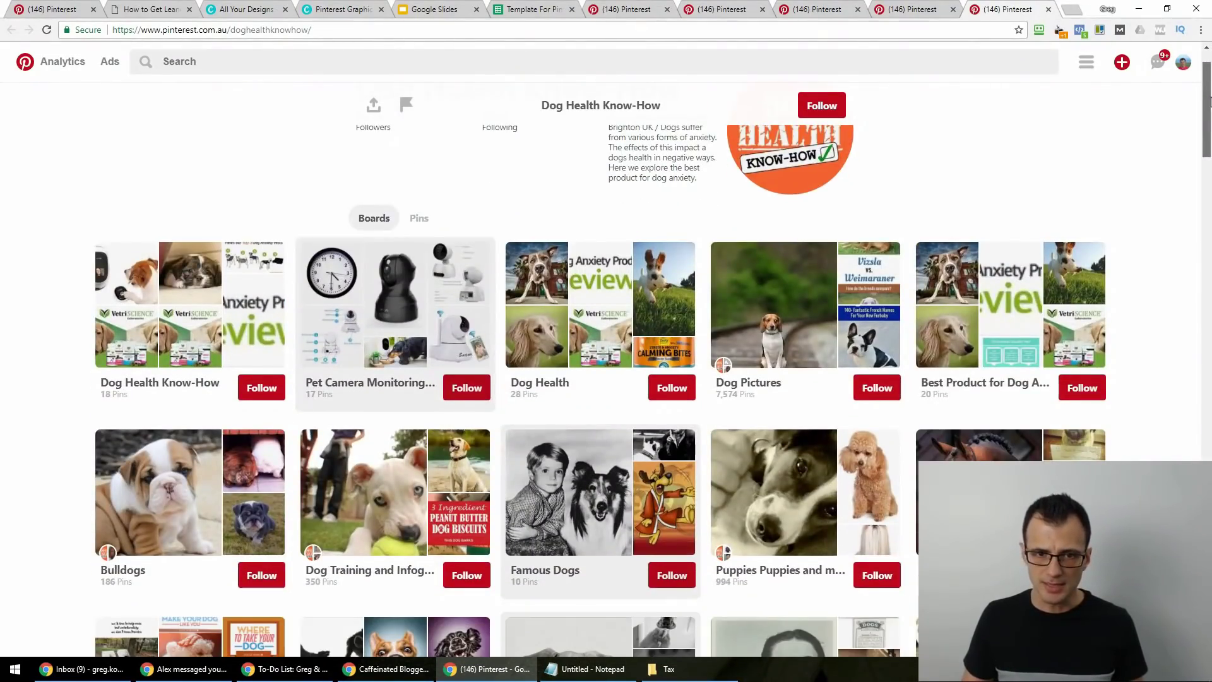
{"action": "scroll", "coordinate": [210, 299], "scroll_direction": "down", "scroll_amount": 3}
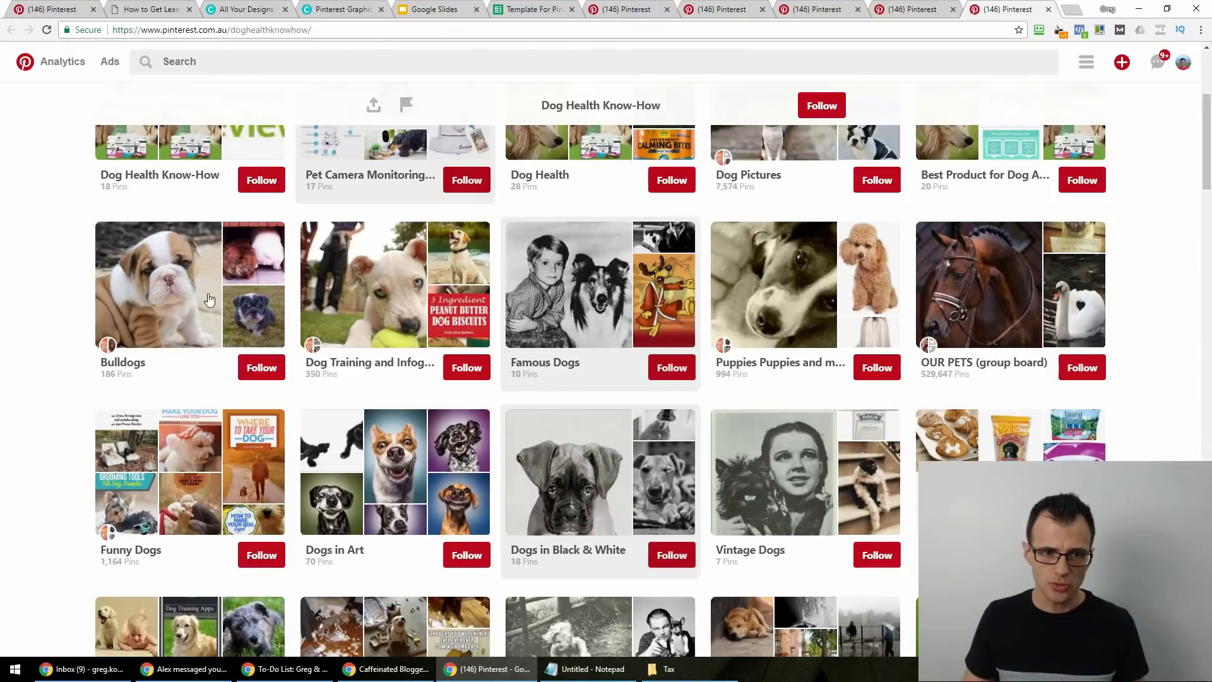
{"action": "middle_click", "coordinate": [210, 299]}
{"action": "middle_click", "coordinate": [379, 284]}
{"action": "middle_click", "coordinate": [568, 284]}
Open the Animals, Poodles and dog and puppy pictures boards in new tabs, then view Bulldogs.
{"action": "scroll", "coordinate": [567, 457], "scroll_direction": "down", "scroll_amount": 2}
{"action": "scroll", "coordinate": [567, 456], "scroll_direction": "down", "scroll_amount": 10}
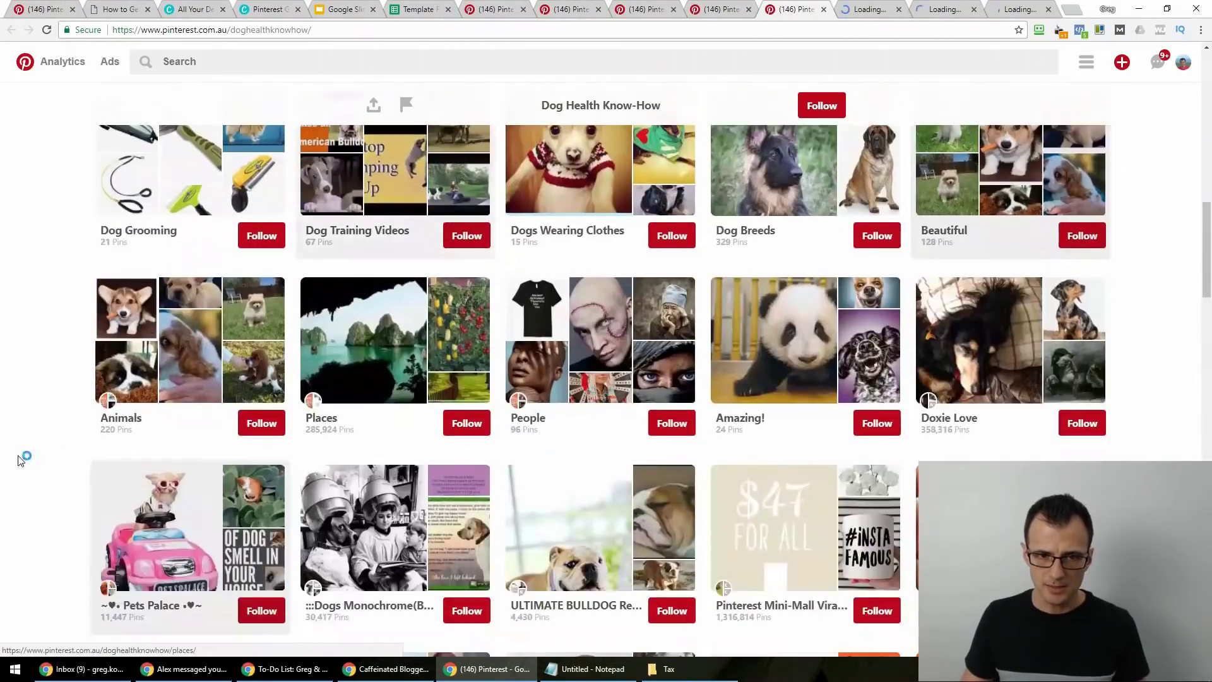
{"action": "middle_click", "coordinate": [128, 346]}
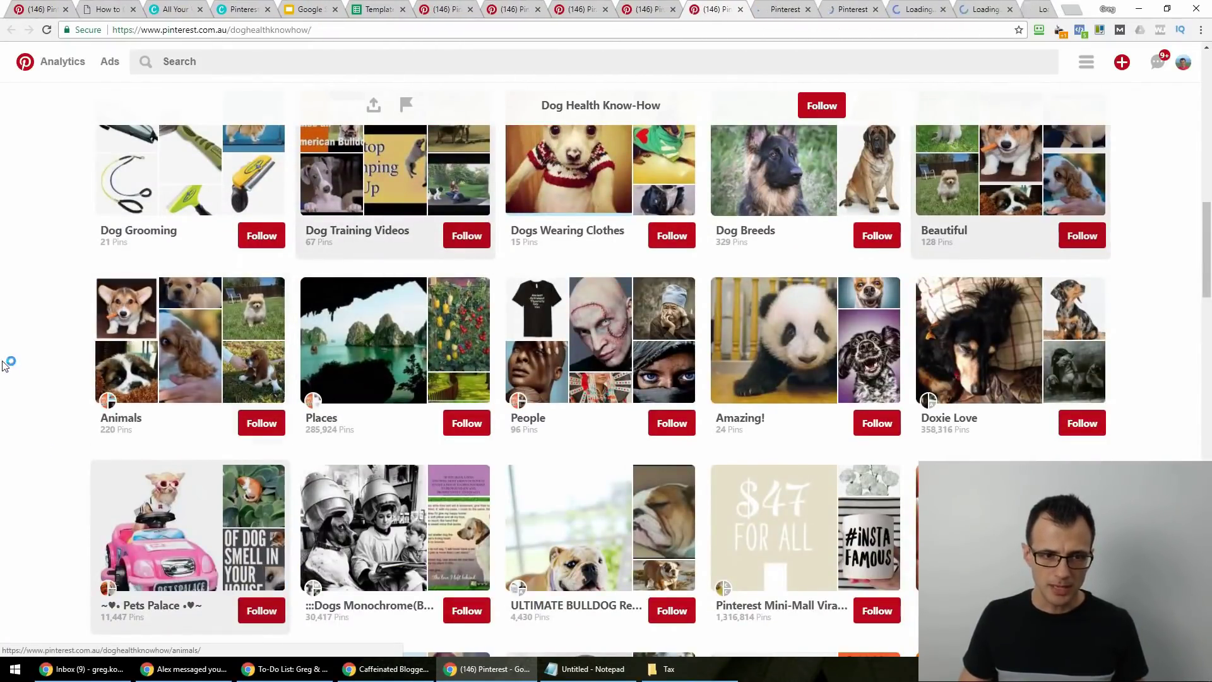
{"action": "scroll", "coordinate": [5, 354], "scroll_direction": "down", "scroll_amount": 6}
{"action": "scroll", "coordinate": [22, 435], "scroll_direction": "down", "scroll_amount": 5}
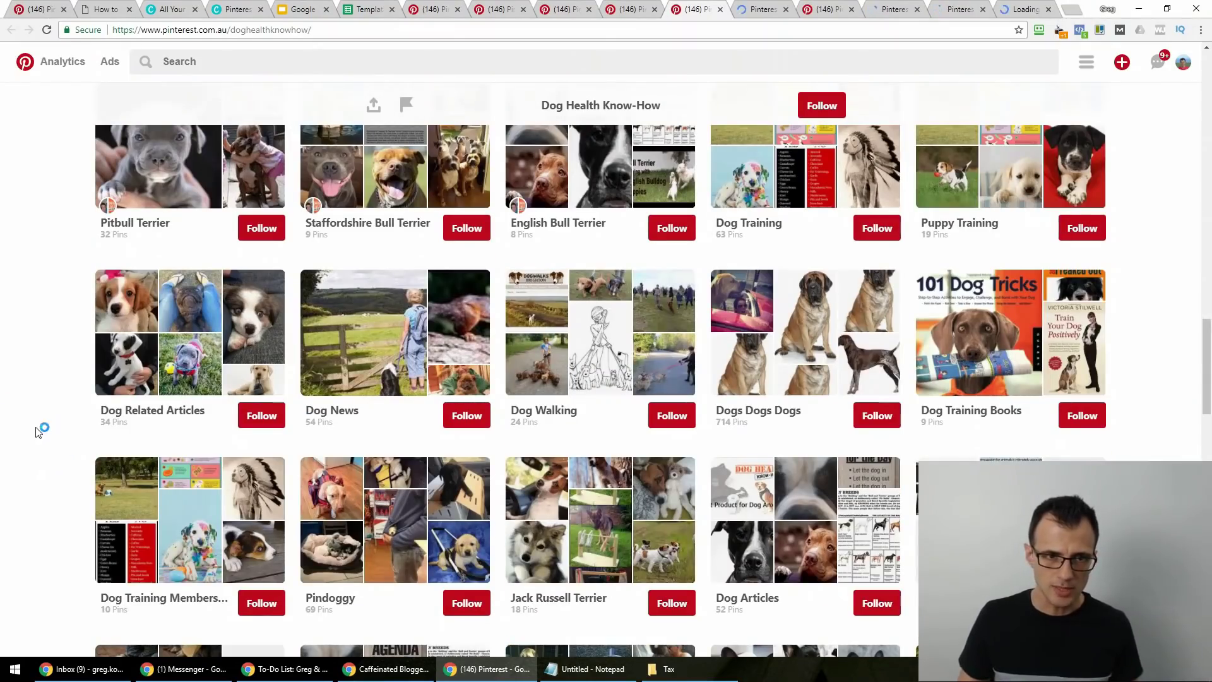
{"action": "scroll", "coordinate": [27, 392], "scroll_direction": "down", "scroll_amount": 1}
{"action": "scroll", "coordinate": [27, 395], "scroll_direction": "down", "scroll_amount": 20}
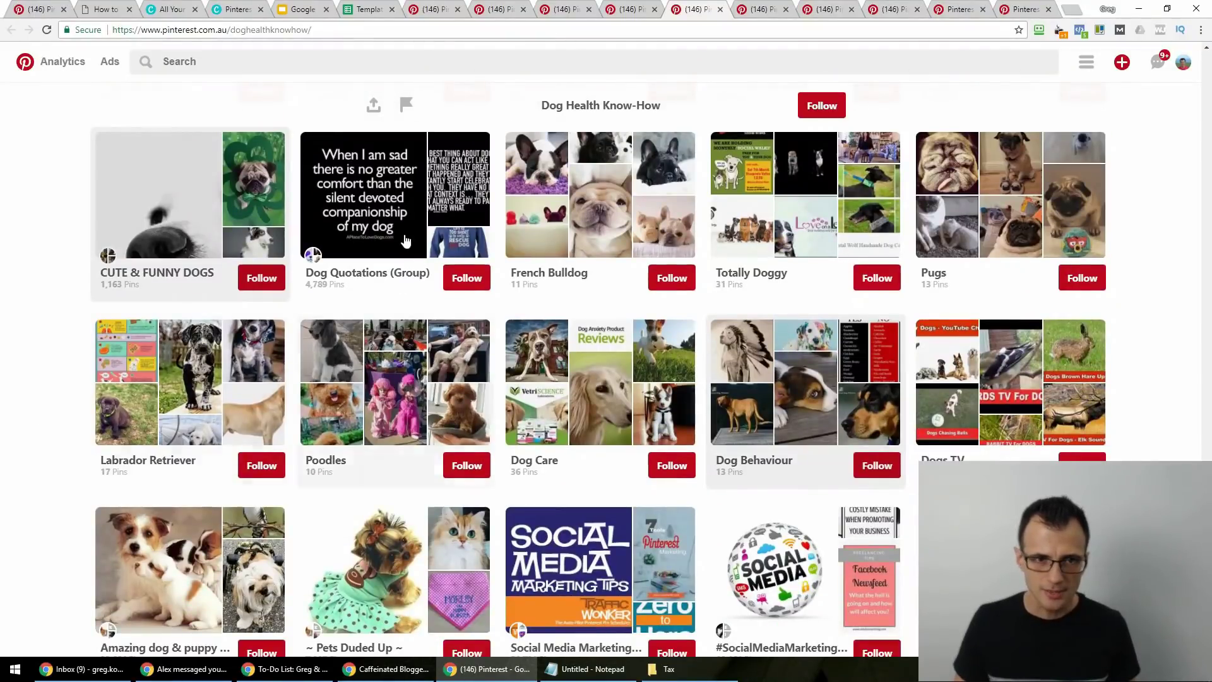
{"action": "middle_click", "coordinate": [310, 475]}
{"action": "scroll", "coordinate": [309, 444], "scroll_direction": "down", "scroll_amount": 2}
{"action": "scroll", "coordinate": [310, 444], "scroll_direction": "down", "scroll_amount": 3}
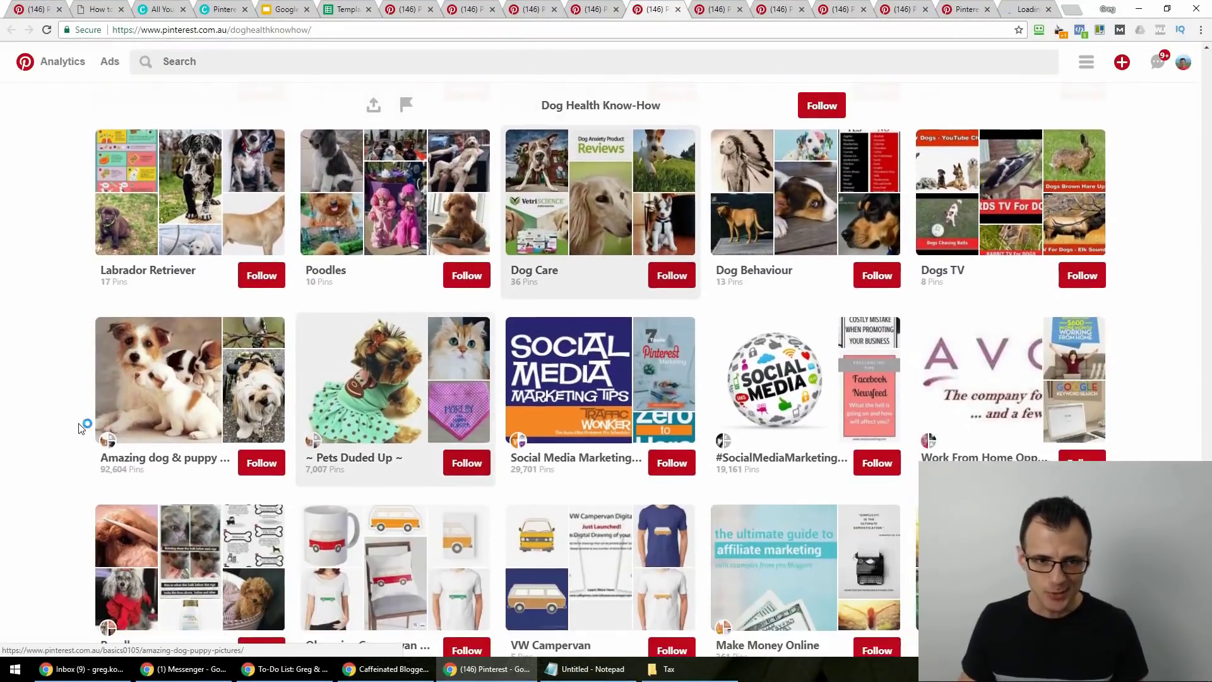
{"action": "middle_click", "coordinate": [144, 371]}
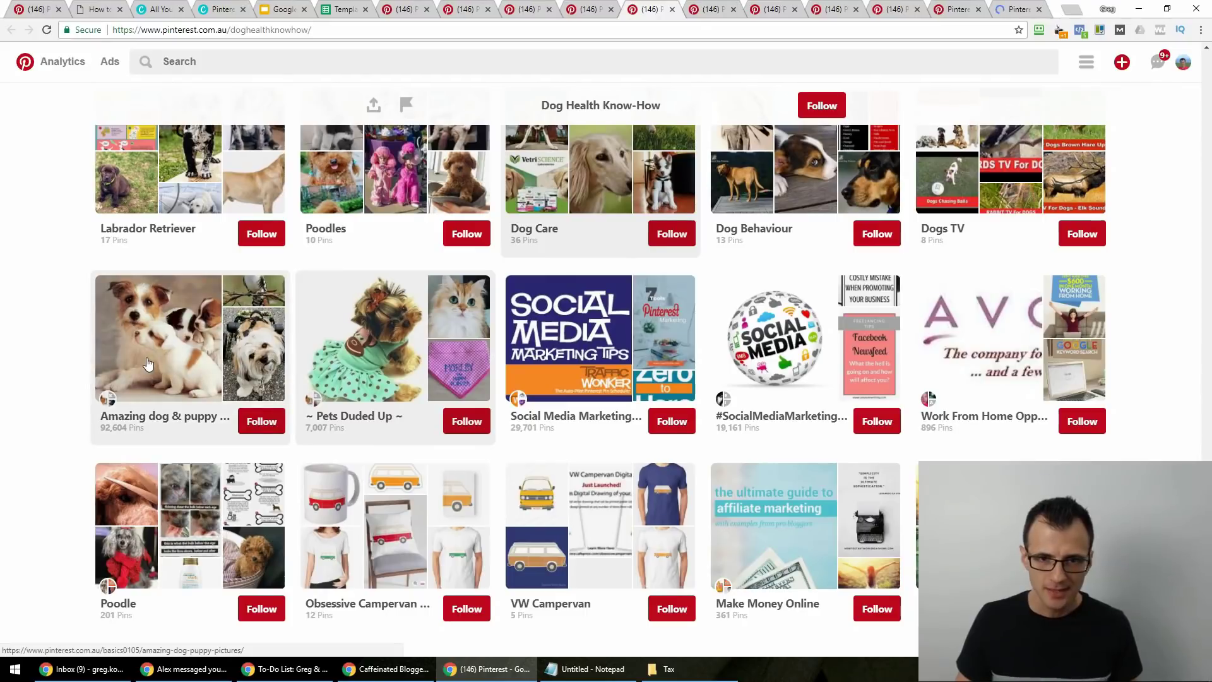
{"action": "left_click", "coordinate": [682, 8]}
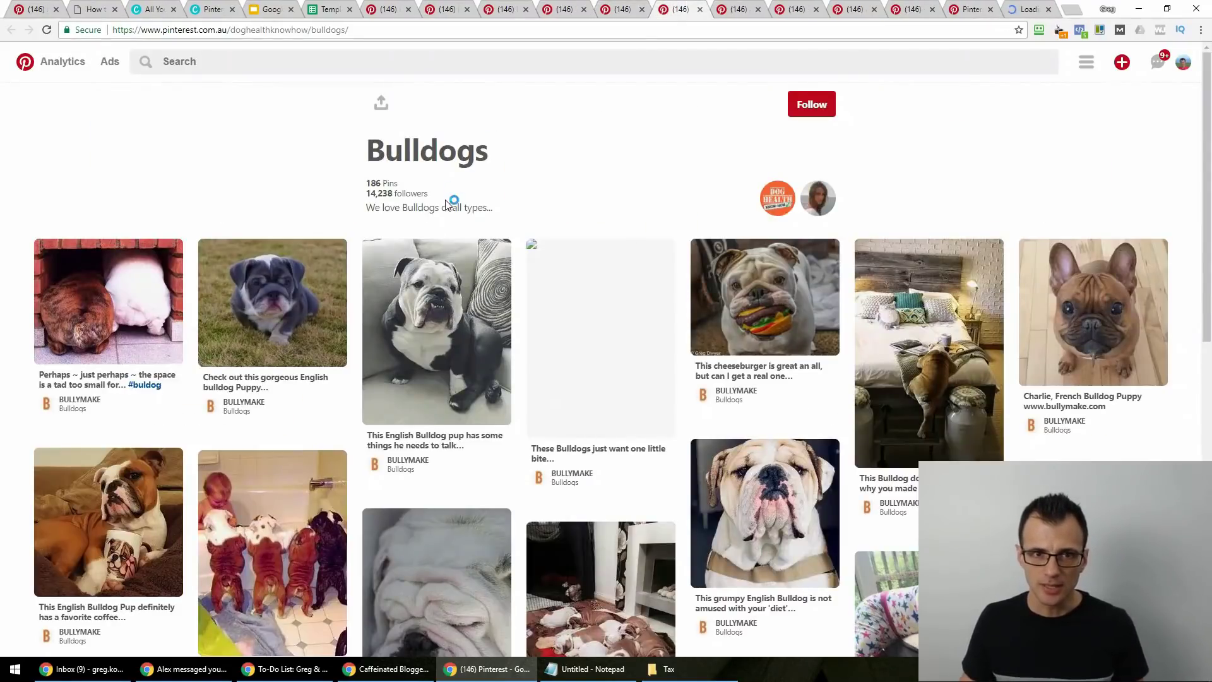
Close the Bulldogs board and highlight the Puppies Puppies board's invite-your-friends description line.
{"action": "left_click", "coordinate": [700, 9]}
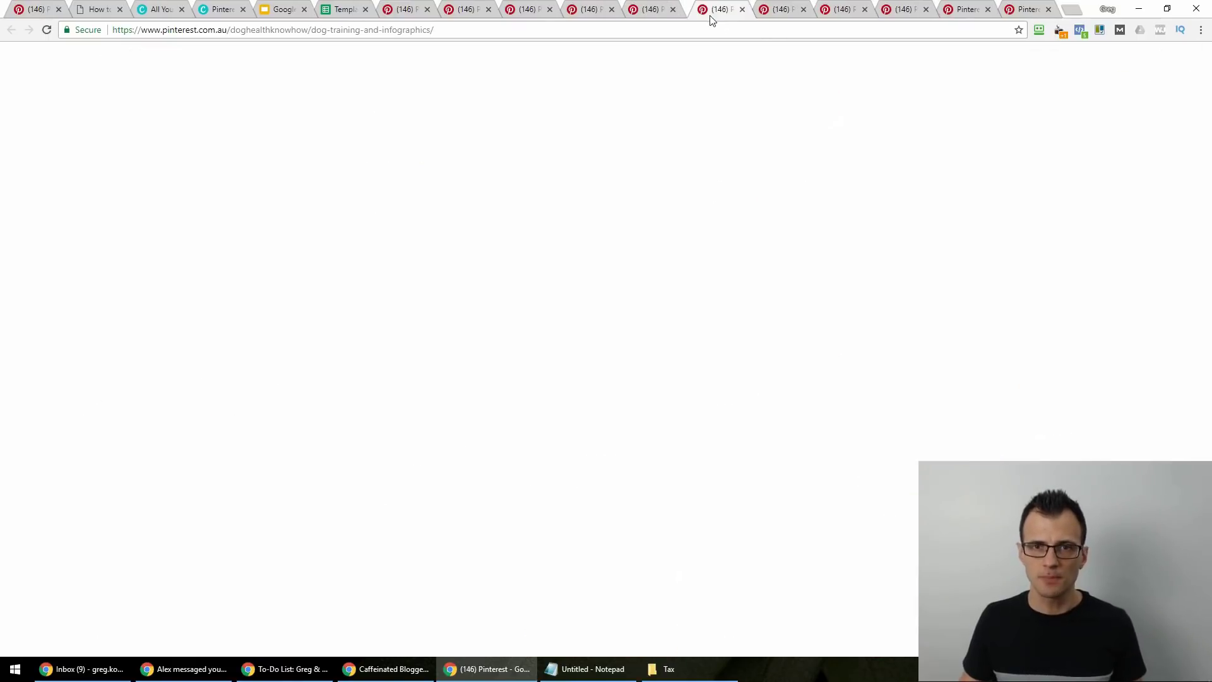
{"action": "left_click", "coordinate": [780, 9]}
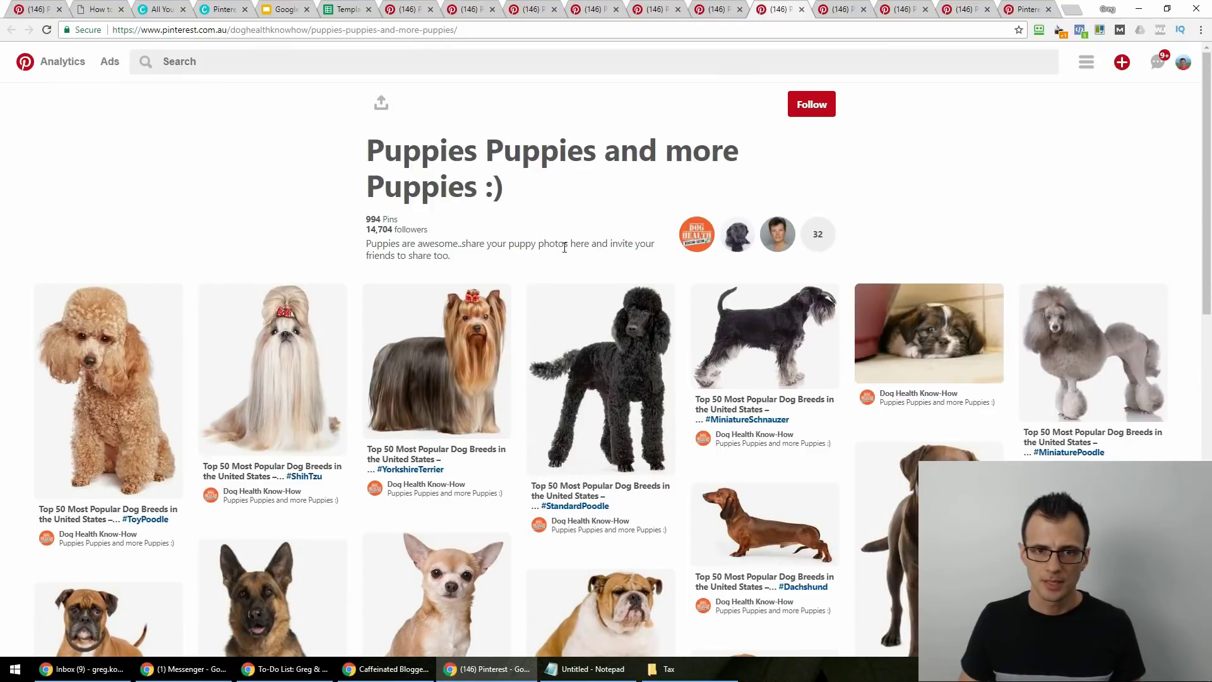
{"action": "left_click_drag", "start_coordinate": [626, 248], "coordinate": [558, 260]}
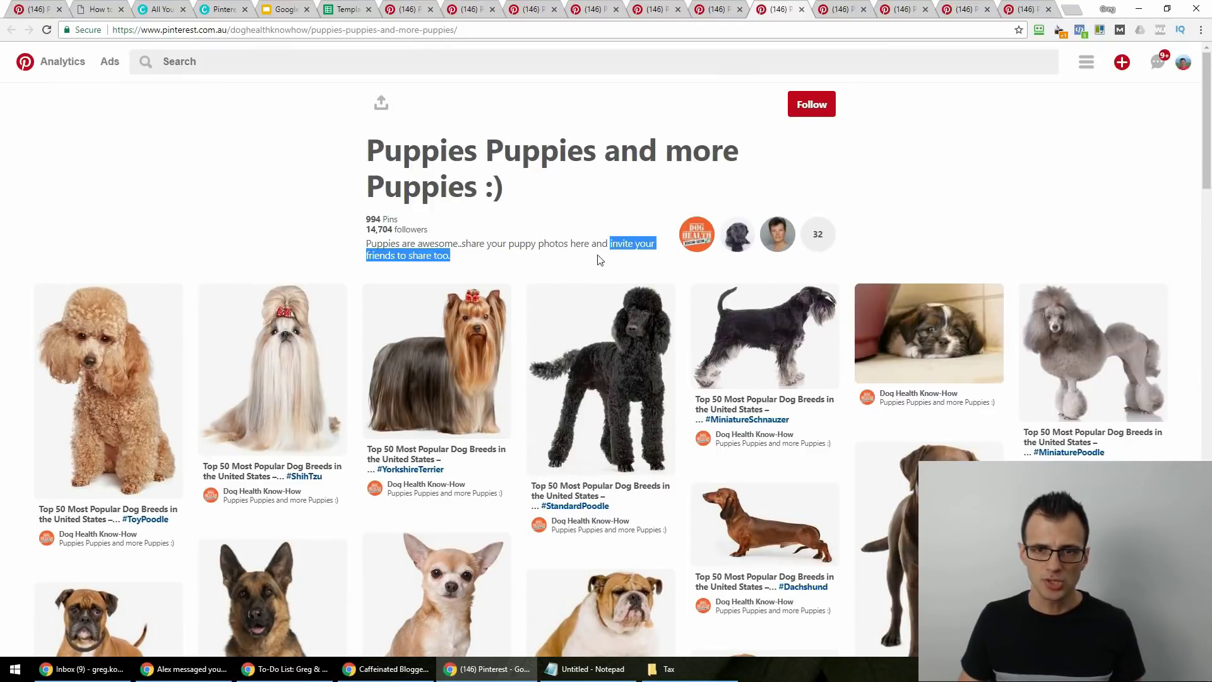
{"action": "left_click", "coordinate": [619, 245]}
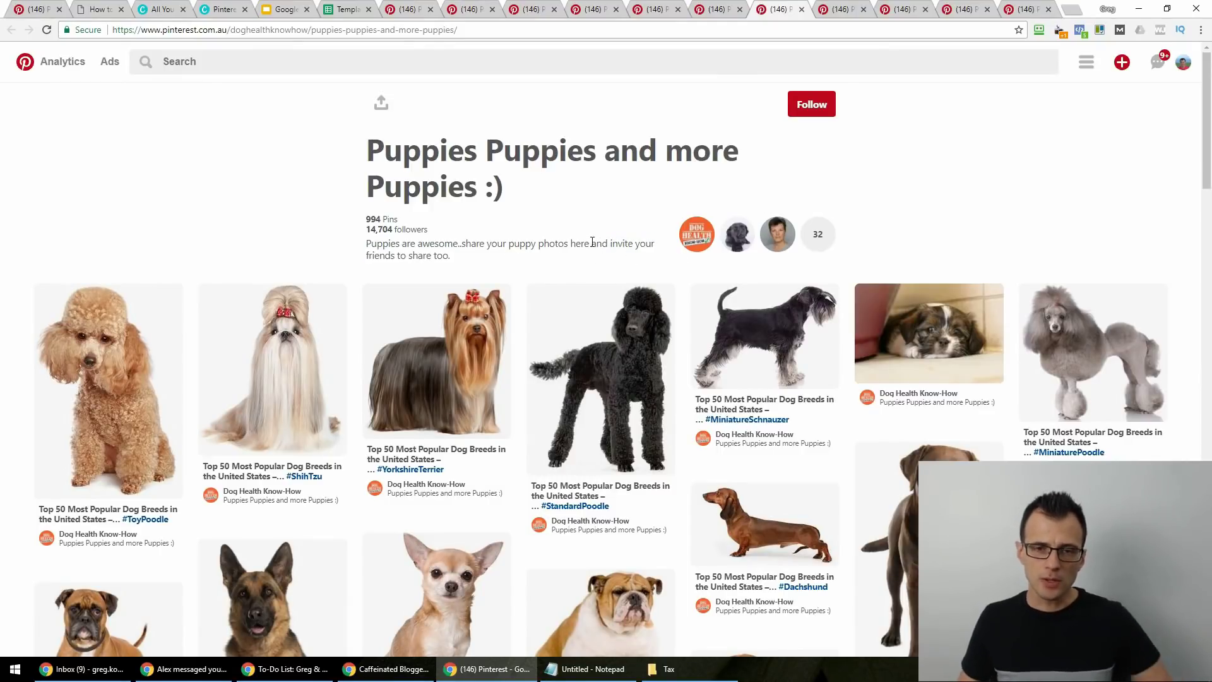
{"action": "left_click_drag", "start_coordinate": [608, 244], "coordinate": [610, 255]}
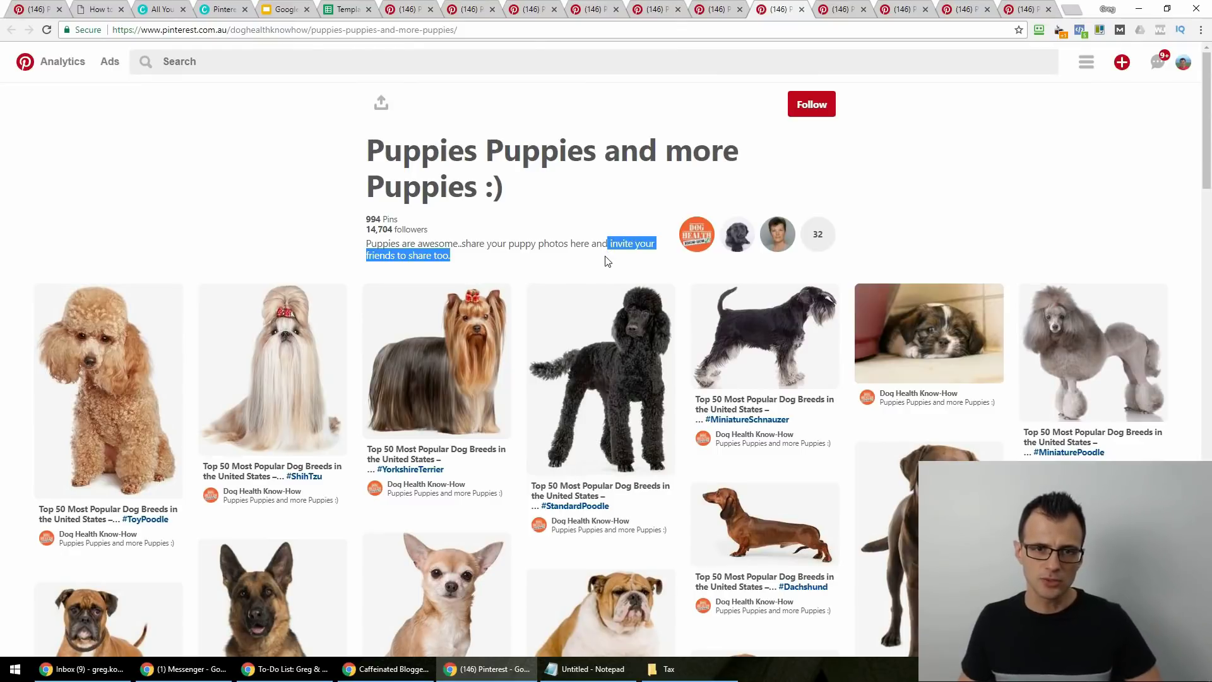
{"action": "left_click", "coordinate": [607, 260]}
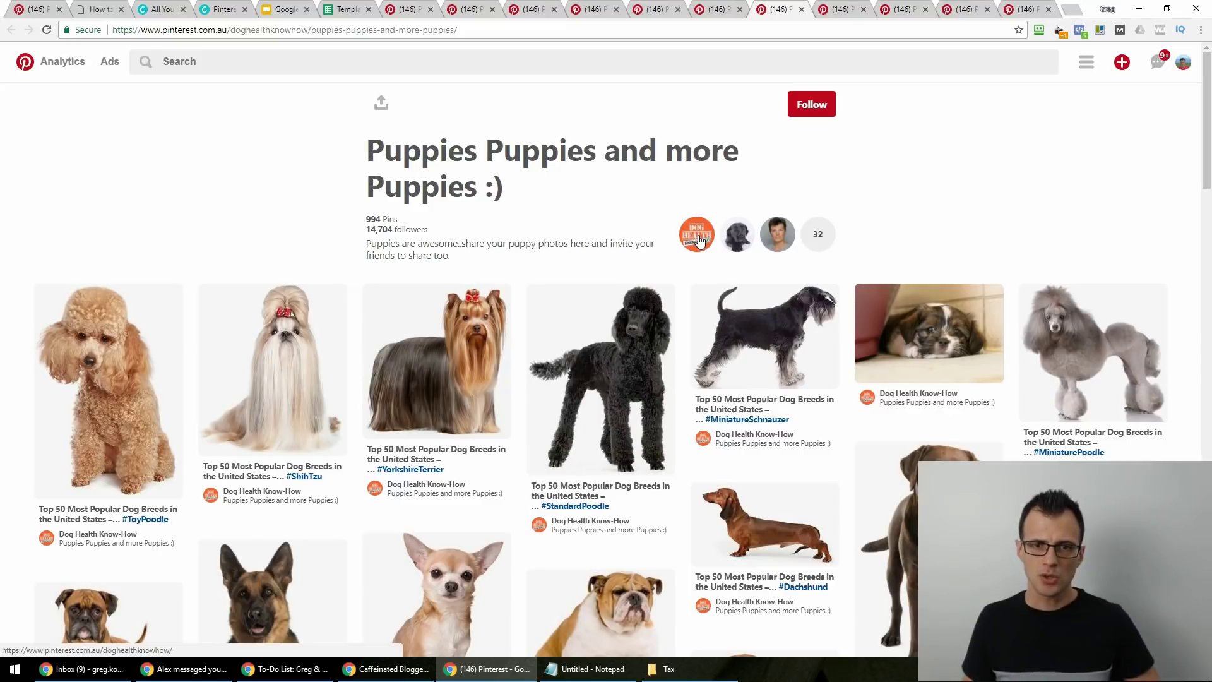
Open the board owner's Dog Health Know-How profile in a new tab and switch to it.
{"action": "right_click", "coordinate": [699, 240]}
{"action": "left_click", "coordinate": [732, 245]}
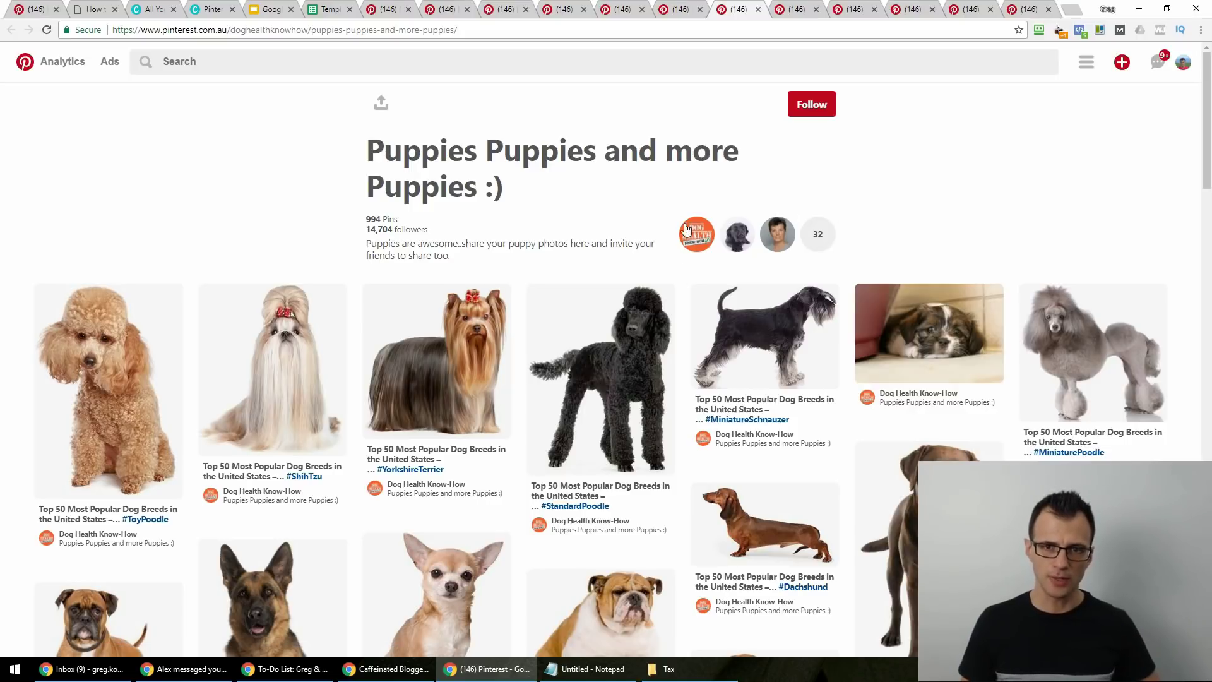
{"action": "right_click", "coordinate": [802, 44]}
{"action": "left_click", "coordinate": [798, 7]}
{"action": "left_click", "coordinate": [800, 6]}
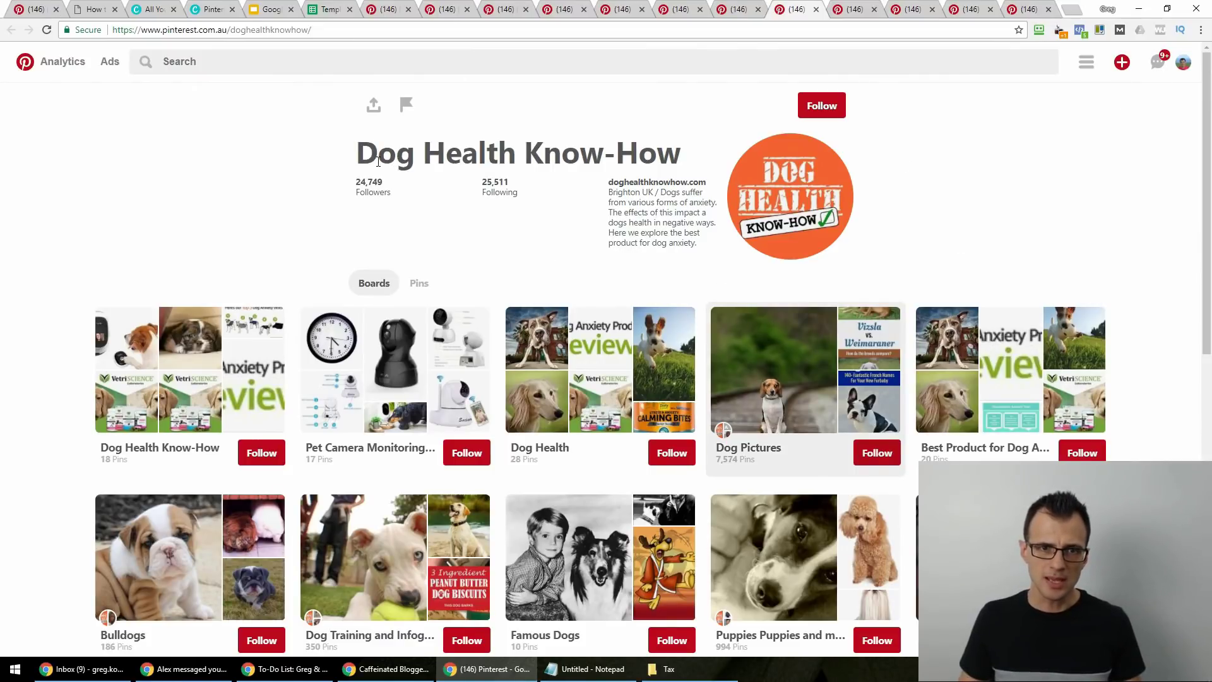
Copy the doghealthknowhow username from the address bar and bring up the notifications panel.
{"action": "double_click", "coordinate": [270, 30]}
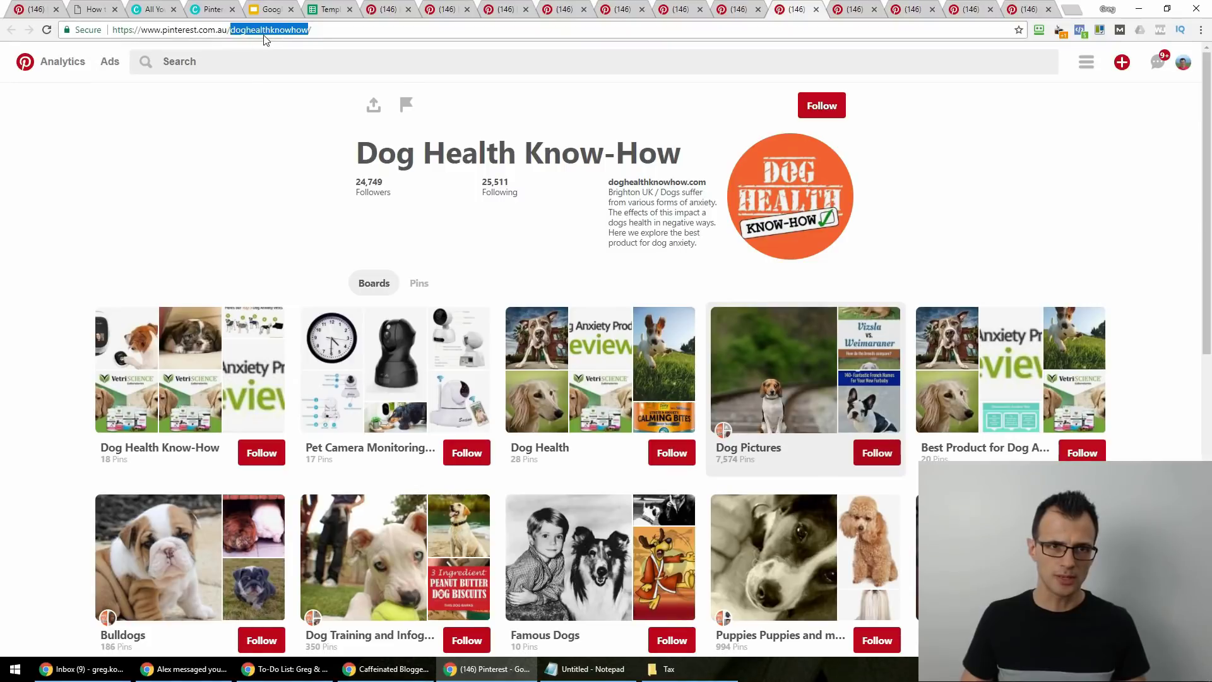
{"action": "right_click", "coordinate": [265, 39]}
{"action": "left_click", "coordinate": [304, 80]}
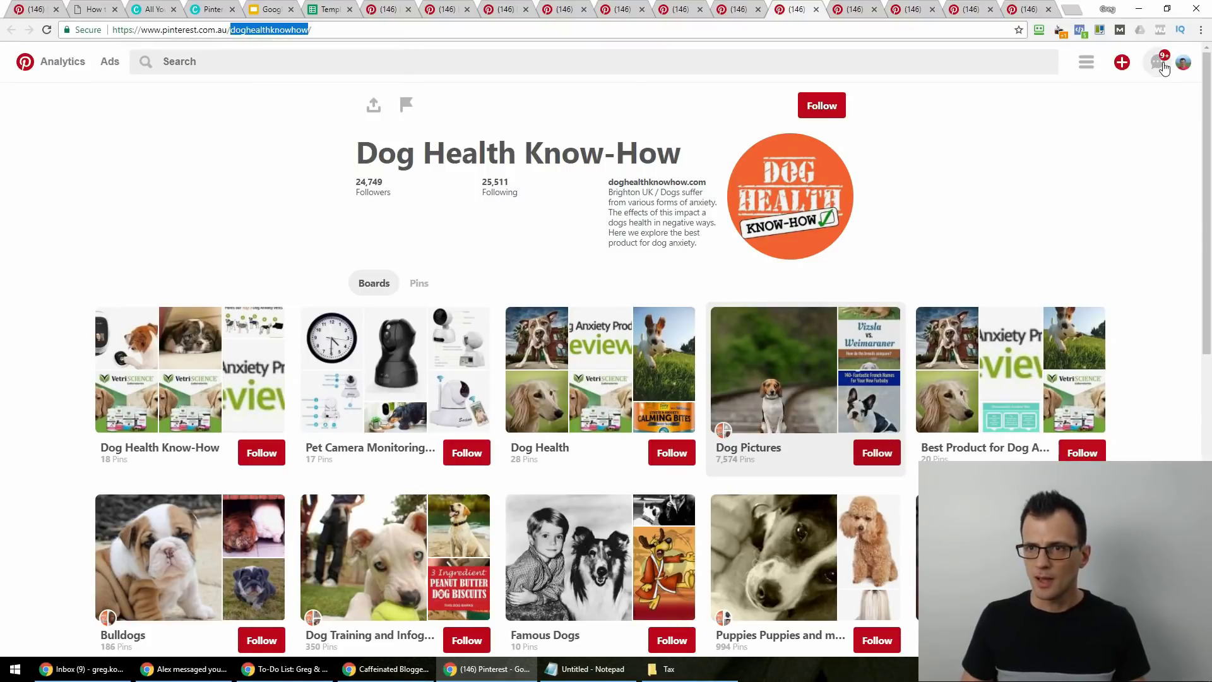
{"action": "left_click", "coordinate": [1162, 63]}
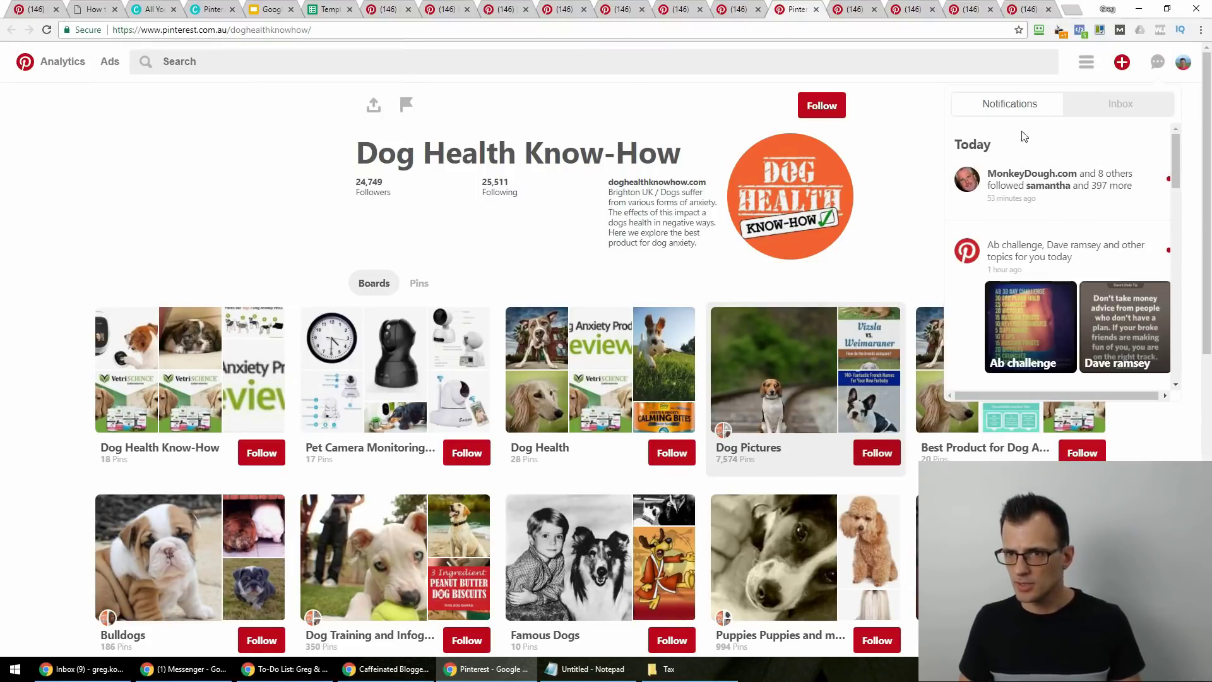
{"action": "left_click", "coordinate": [1155, 68]}
{"action": "left_click", "coordinate": [1156, 68]}
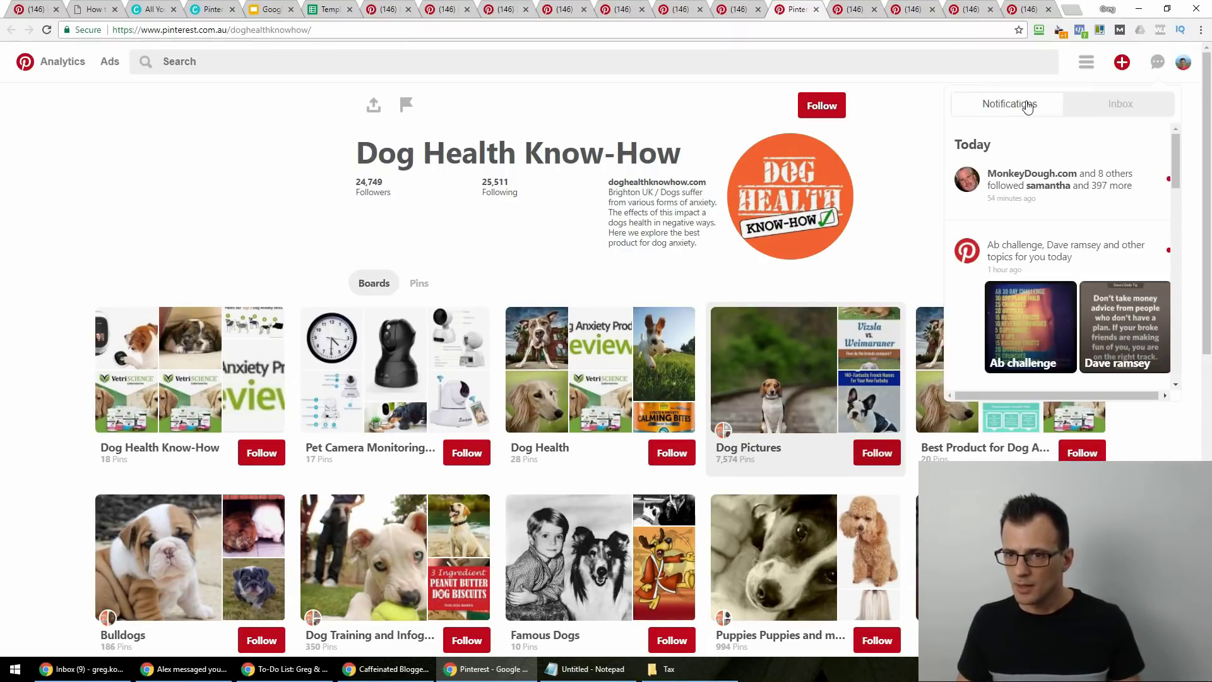
{"action": "scroll", "coordinate": [1098, 217], "scroll_direction": "down", "scroll_amount": 5}
{"action": "scroll", "coordinate": [1108, 216], "scroll_direction": "up", "scroll_amount": 5}
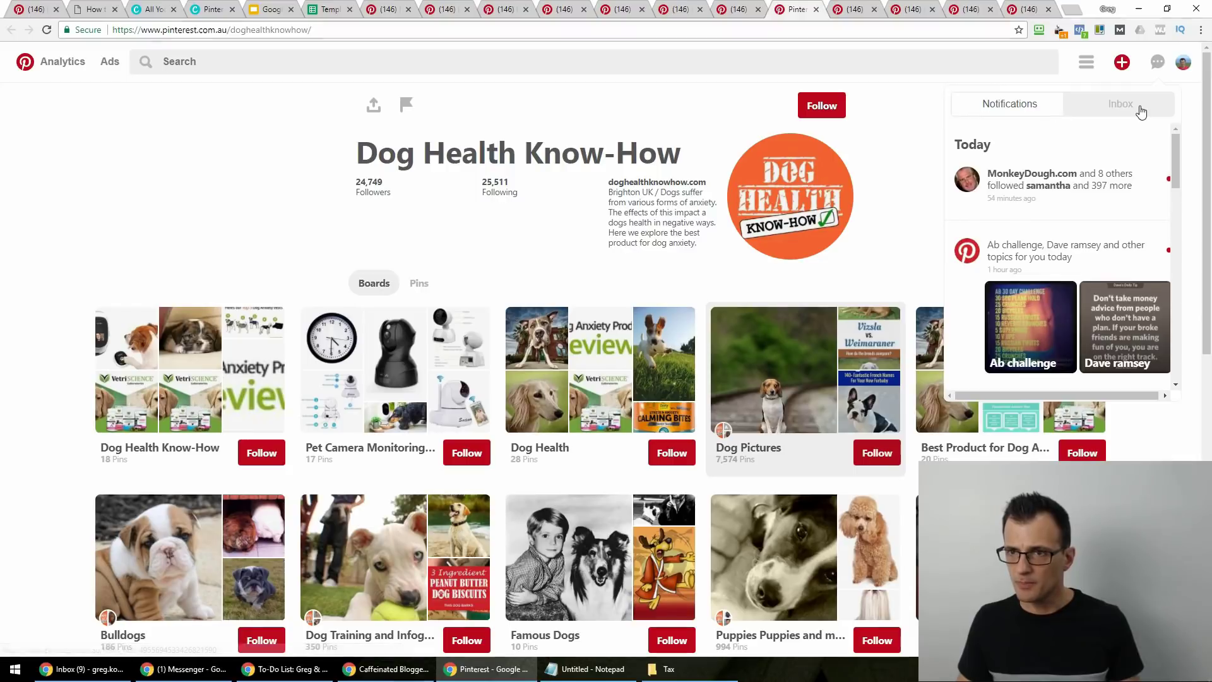
Start a new inbox message to Dog Health Know-How and close the inbox panel.
{"action": "left_click", "coordinate": [1140, 111]}
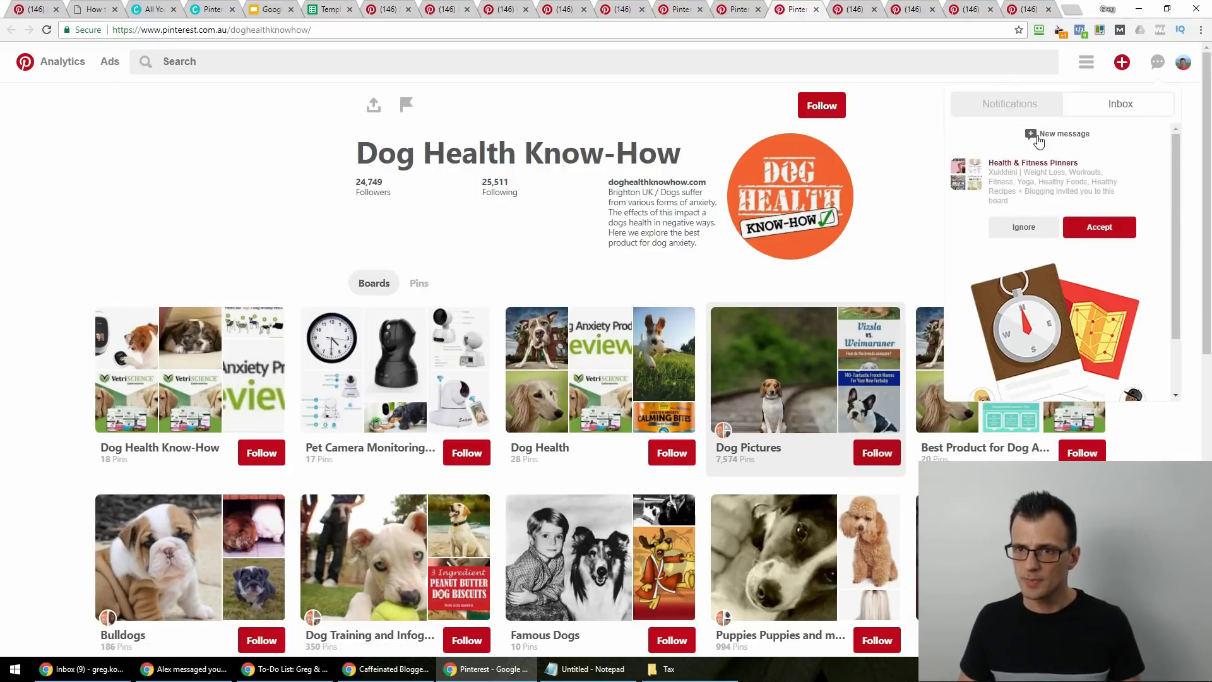
{"action": "left_click", "coordinate": [1049, 144]}
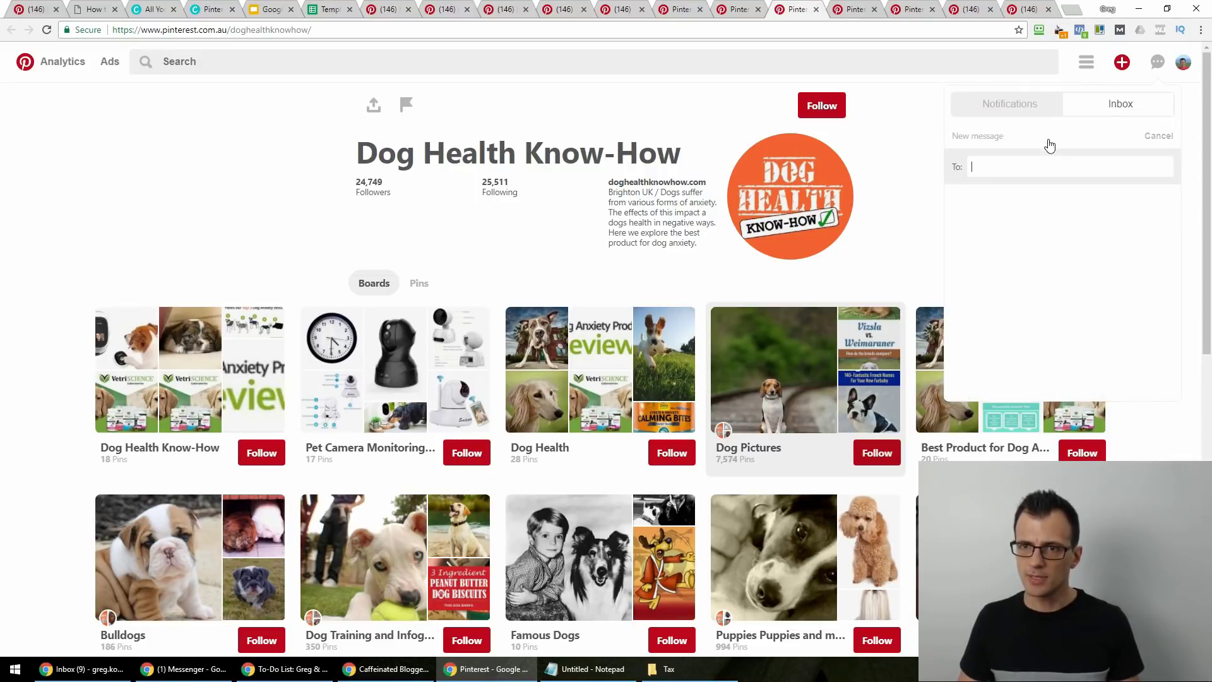
{"action": "key", "text": "ctrl+v"}
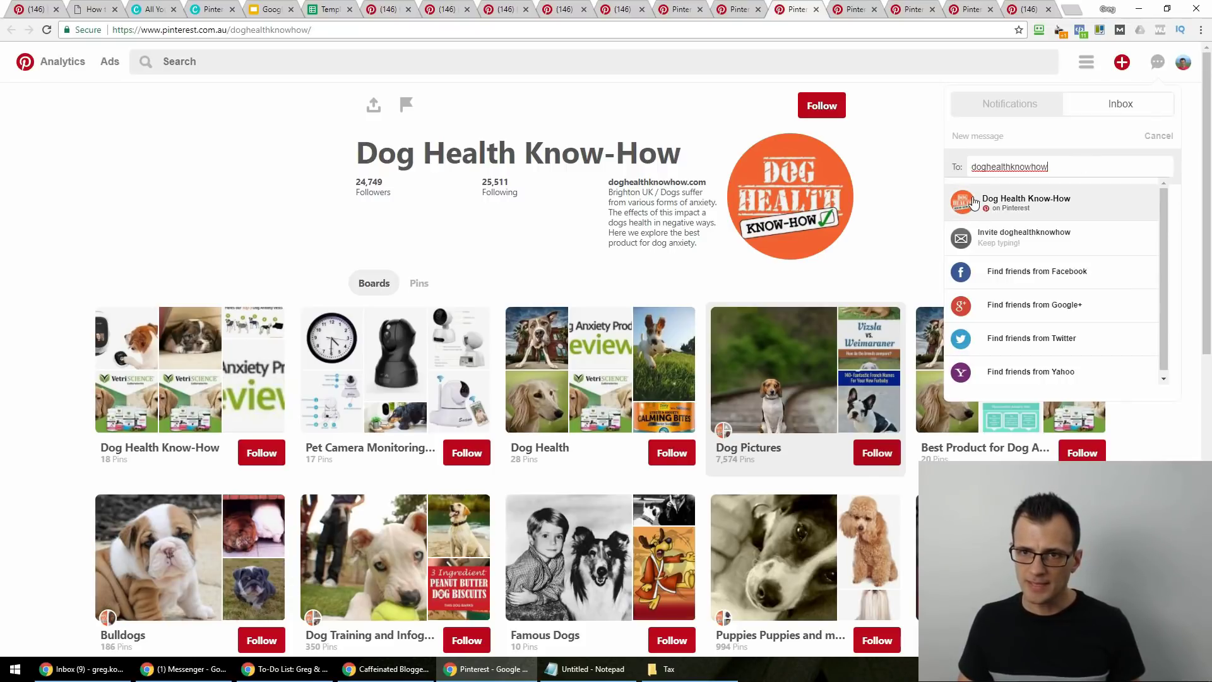
{"action": "left_click", "coordinate": [1033, 208]}
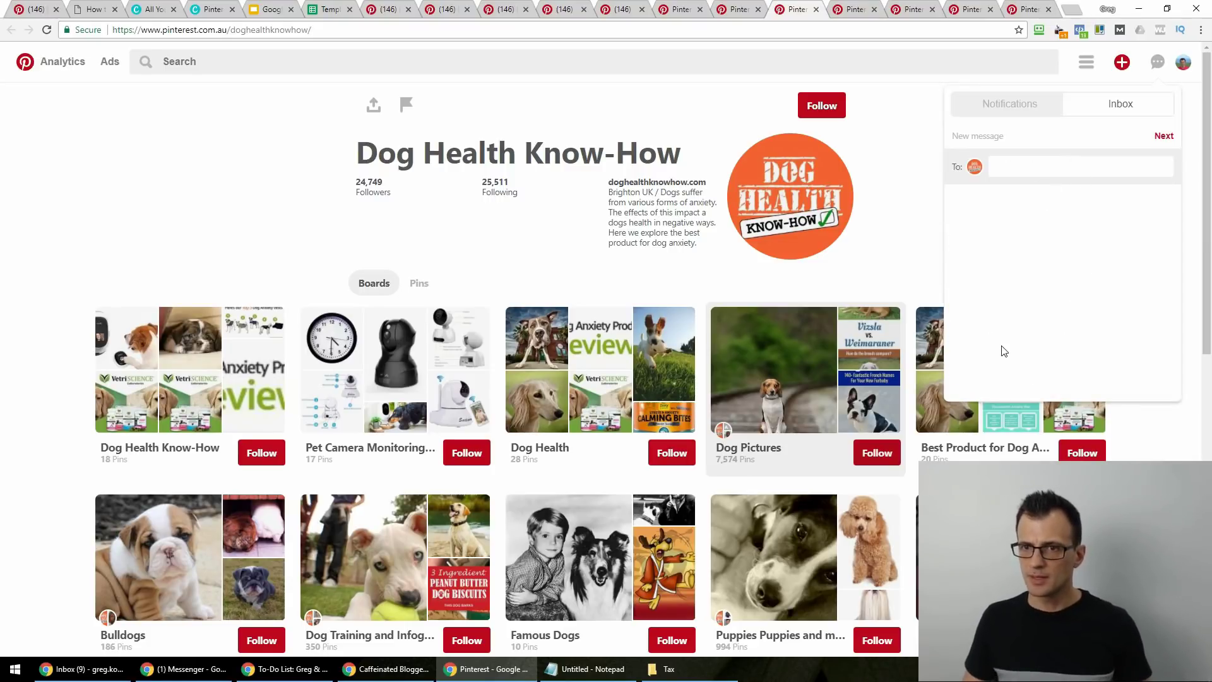
{"action": "left_click", "coordinate": [1041, 161]}
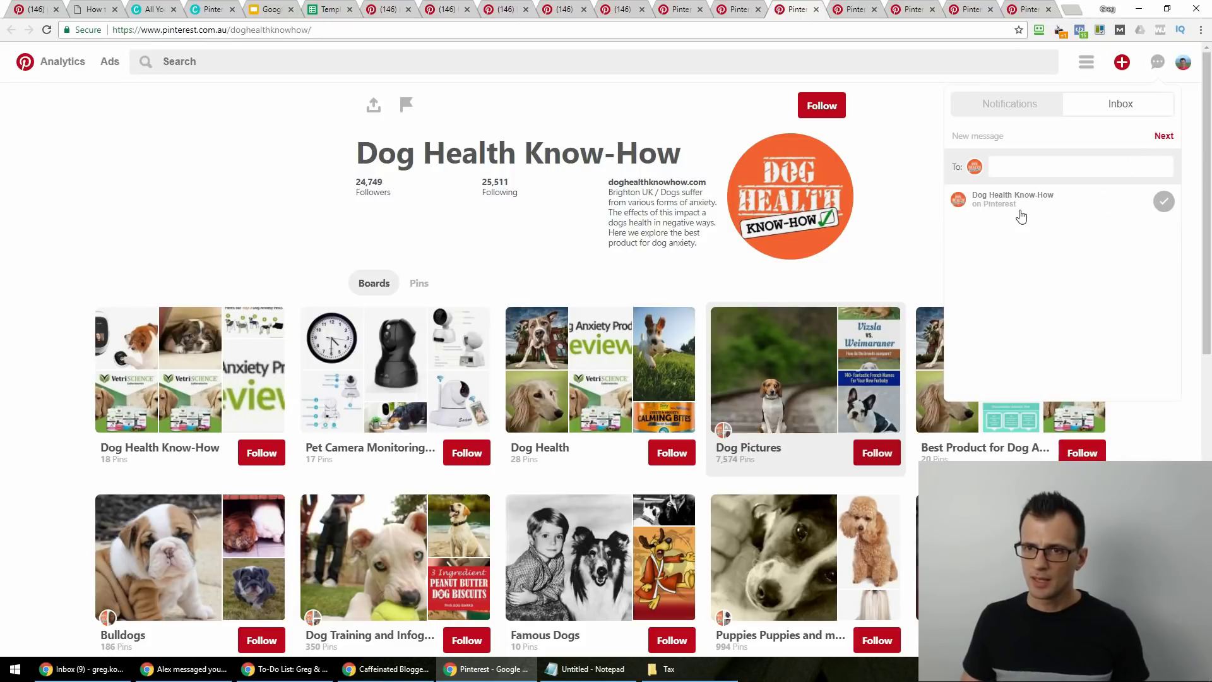
{"action": "left_click", "coordinate": [1017, 211]}
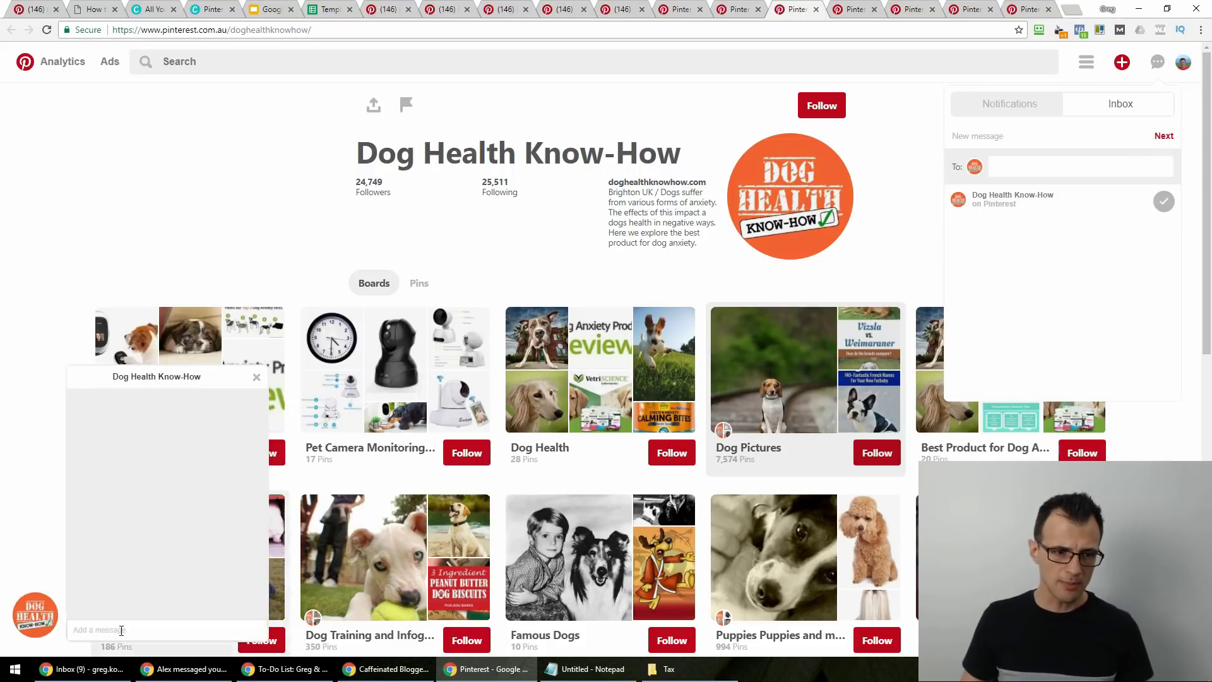
{"action": "left_click", "coordinate": [95, 630]}
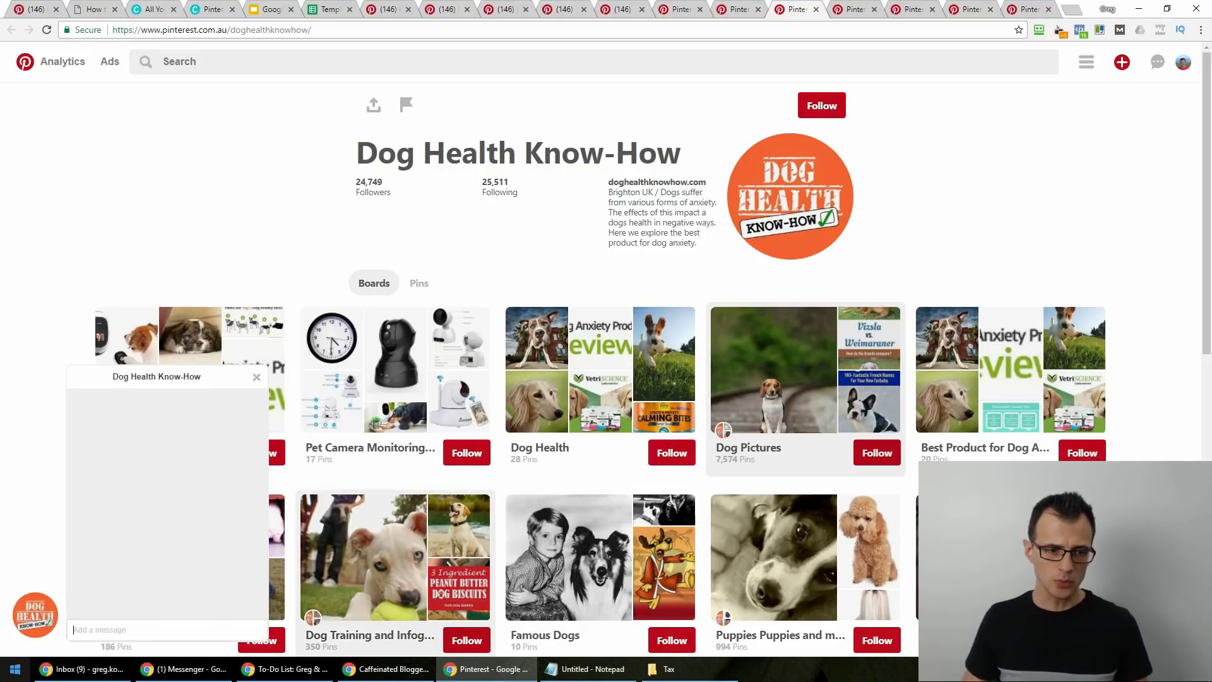
{"action": "left_click", "coordinate": [15, 669]}
Launch Notepad and type the 'Hi' greeting line.
{"action": "type", "text": "notepad"}
{"action": "key", "text": "Return"}
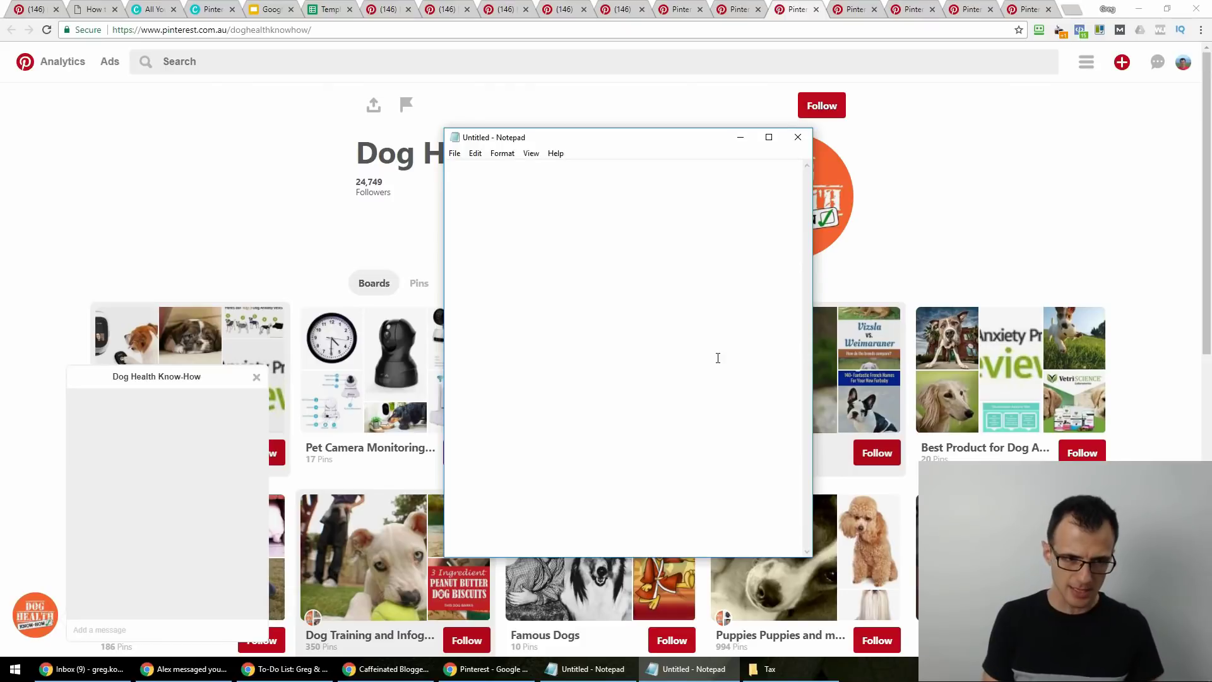
{"action": "type", "text": "Hi"}
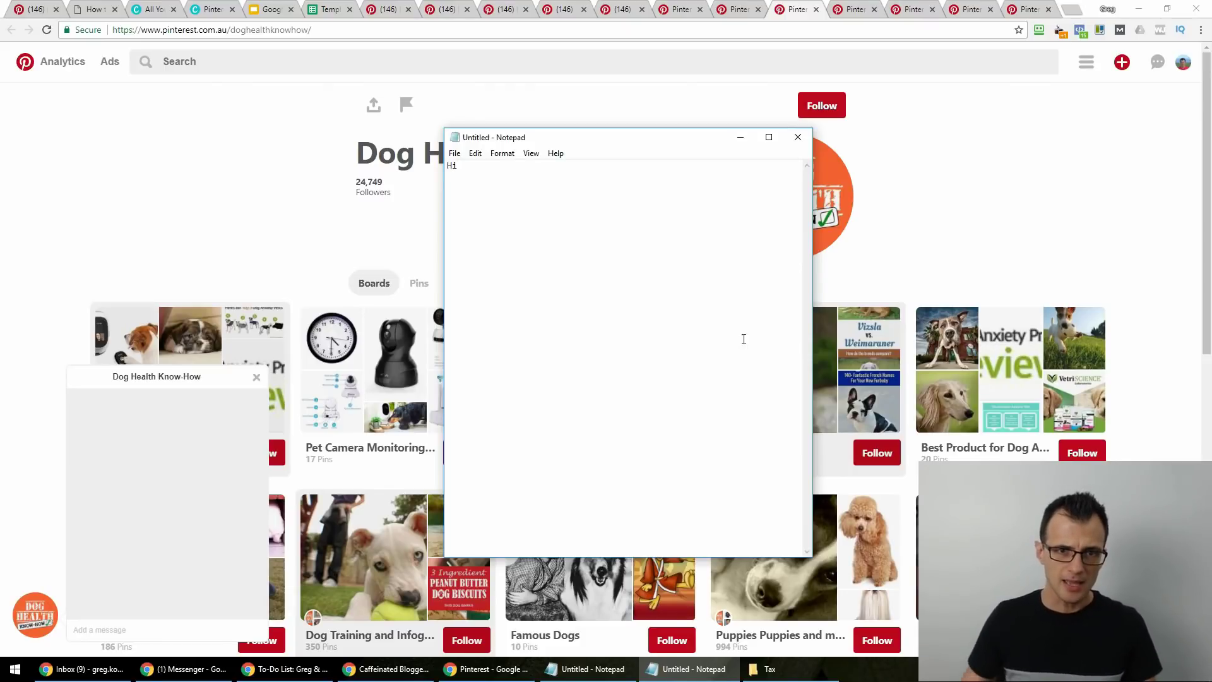
{"action": "left_click_drag", "start_coordinate": [648, 144], "coordinate": [778, 243]}
{"action": "left_click_drag", "start_coordinate": [700, 239], "coordinate": [635, 173]}
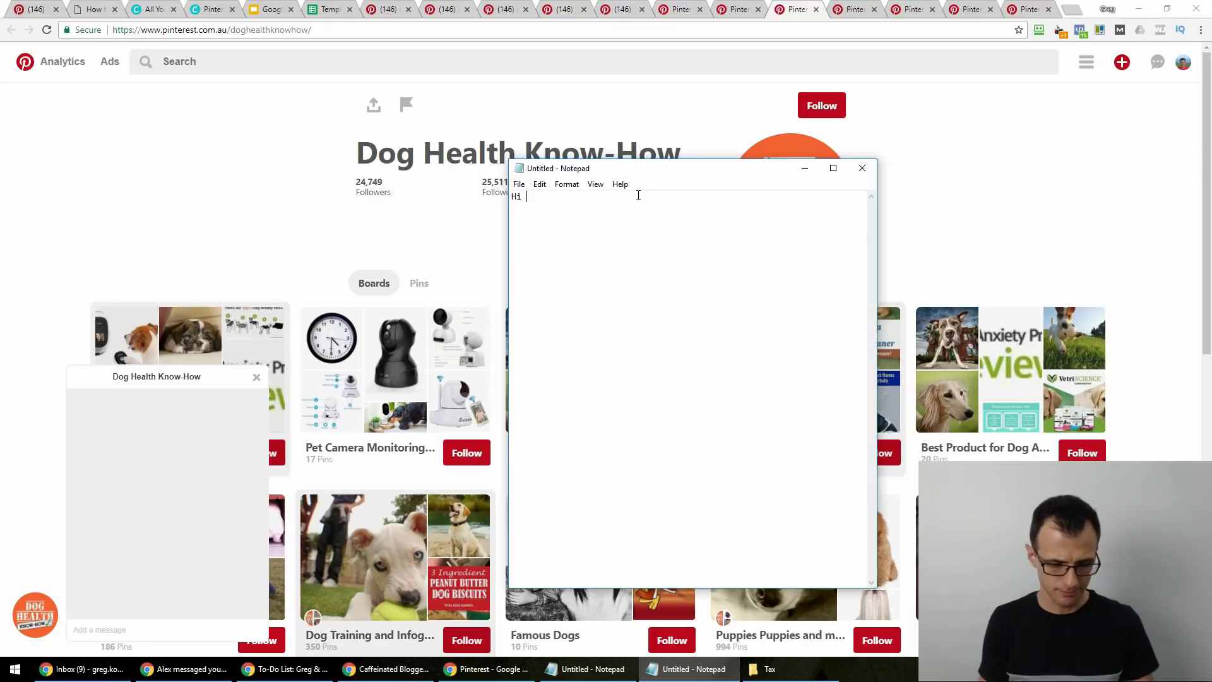
{"action": "type", "text": "ennt"}
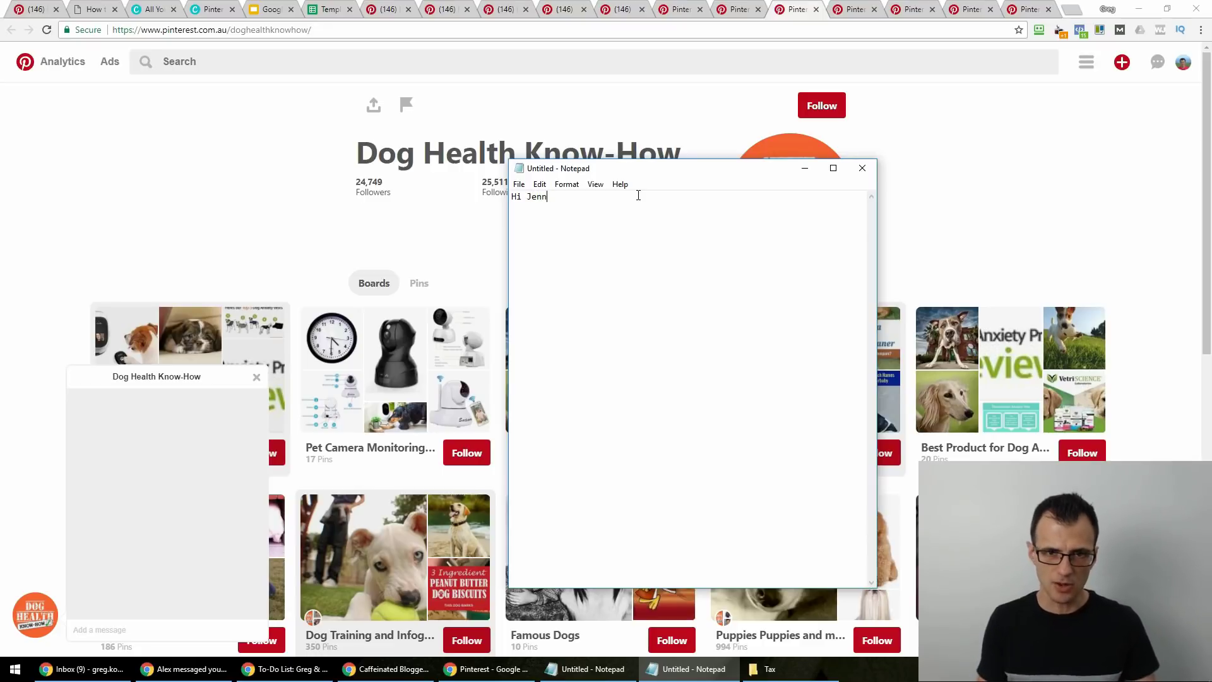
{"action": "key", "text": "BackSpace"}
{"action": "key", "text": "BackSpace"}
{"action": "key", "text": "BackSpace"}
{"action": "key", "text": "BackSpace"}
{"action": "key", "text": "BackSpace"}
{"action": "key", "text": "Return"}
{"action": "key", "text": "Return"}
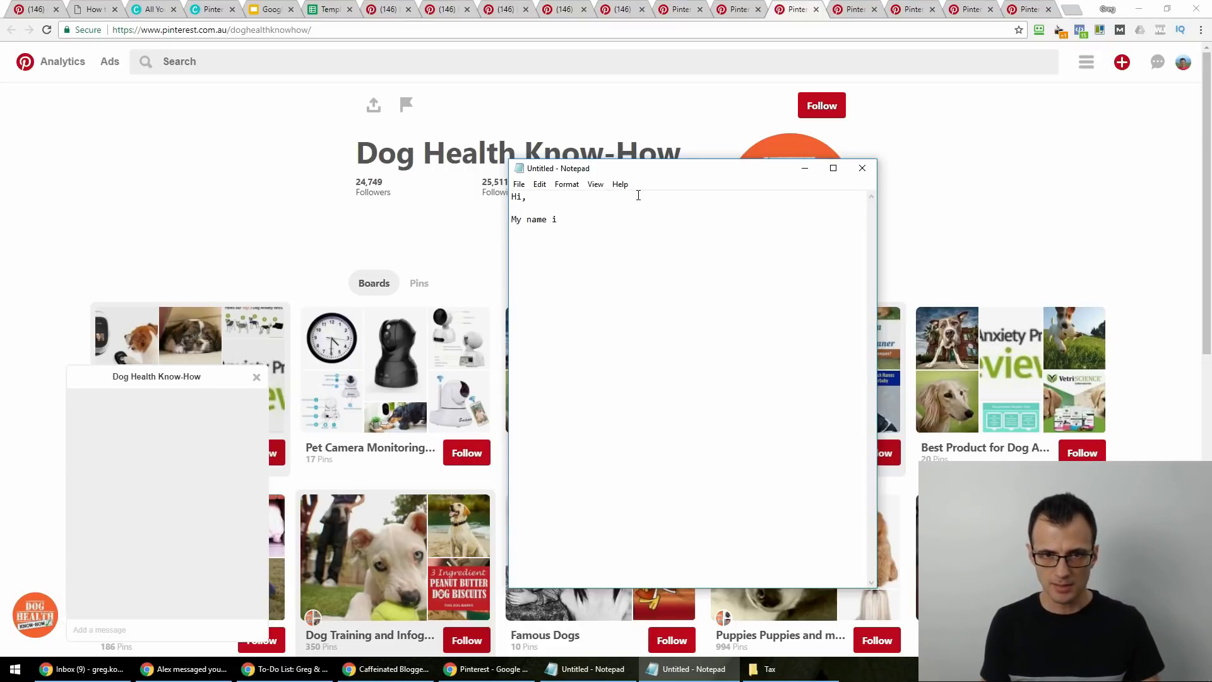
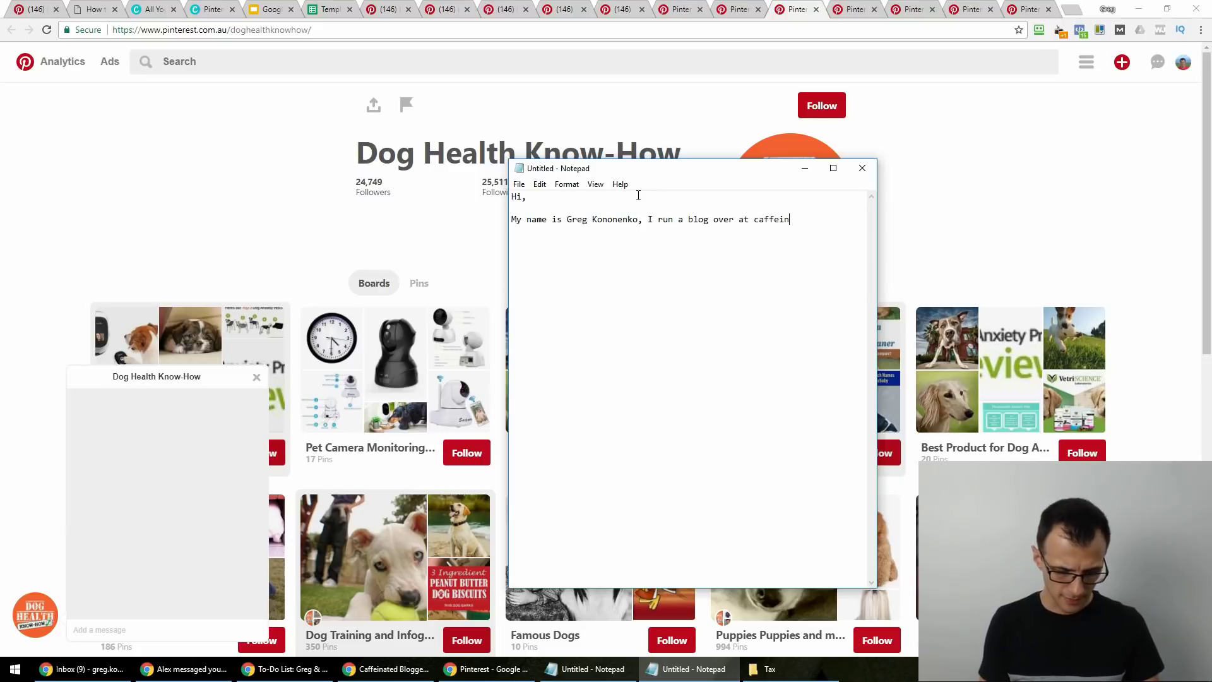
Write the sender's intro and blog, asking to join the "Dog Health Know-How" group board.
{"action": "key", "text": "BackSpace"}
{"action": "key", "text": "BackSpace"}
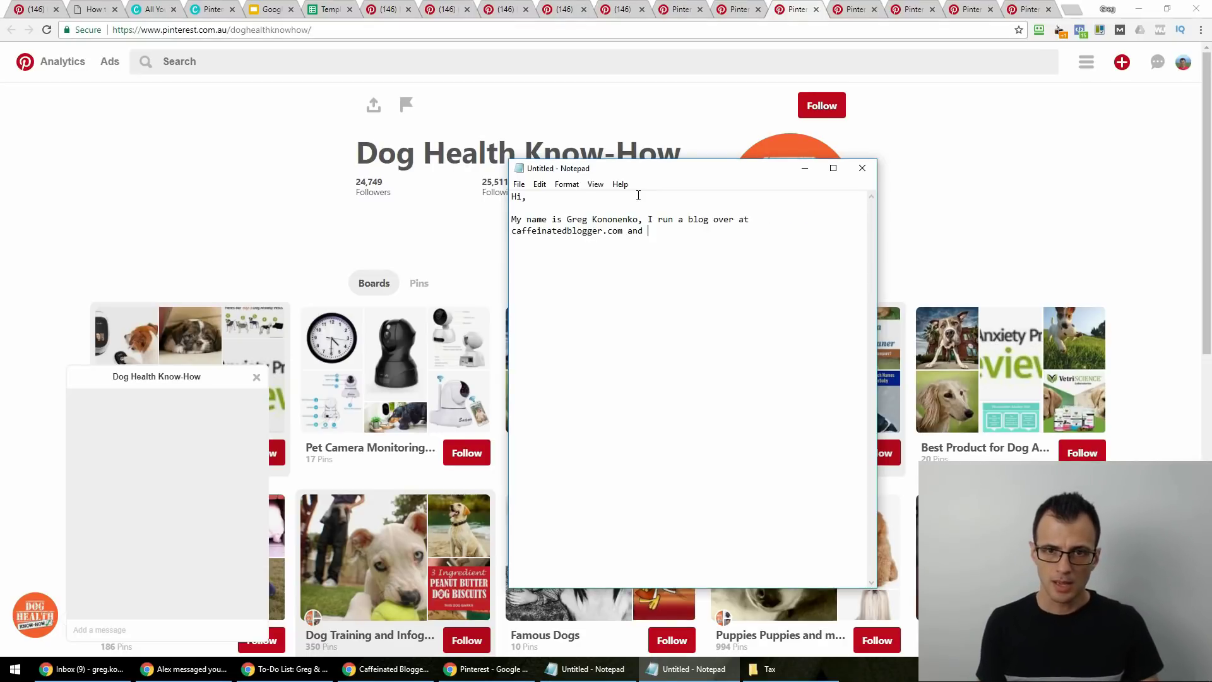
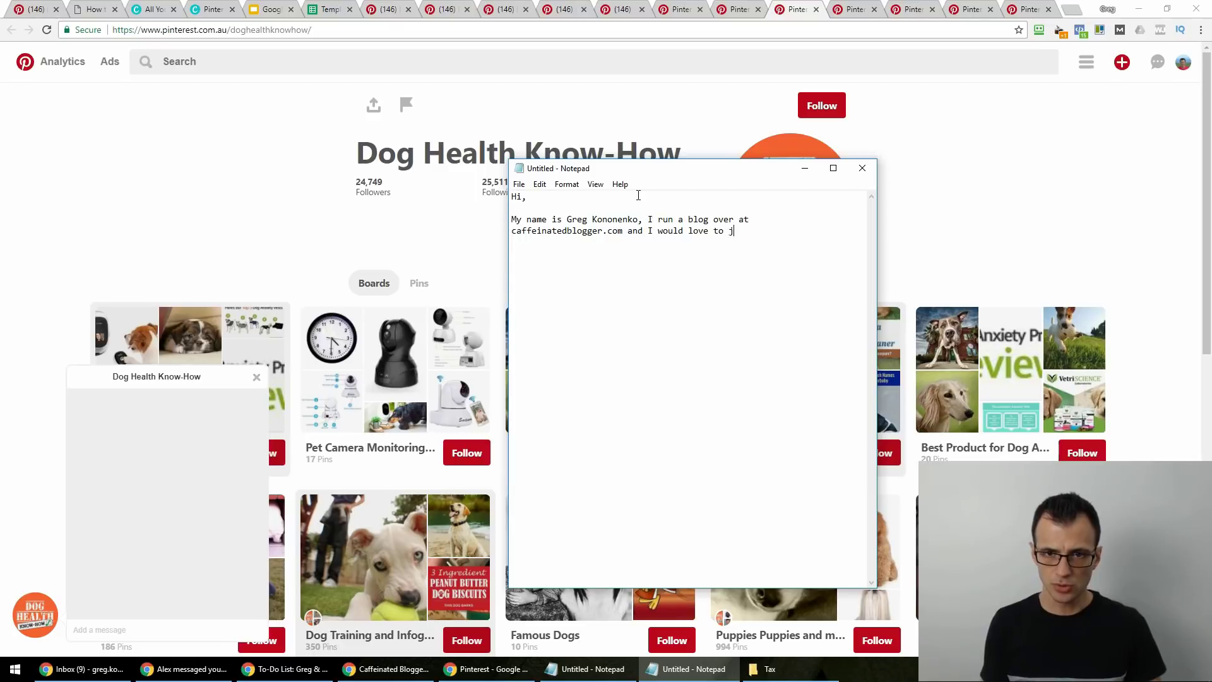
{"action": "triple_click", "coordinate": [374, 148]}
{"action": "key", "text": "ctrl+c"}
{"action": "key", "text": "alt+Tab"}
{"action": "key", "text": "ctrl+v"}
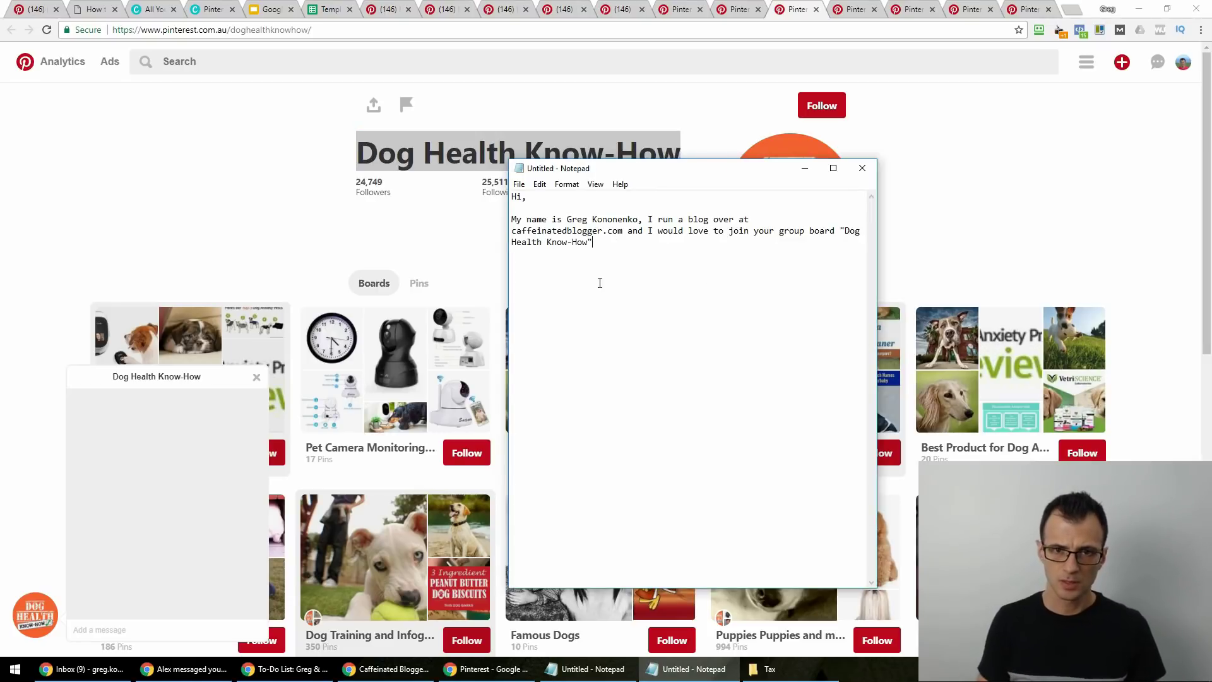
{"action": "type", "text": "\"."}
{"action": "key", "text": "Return"}
{"action": "key", "text": "Return"}
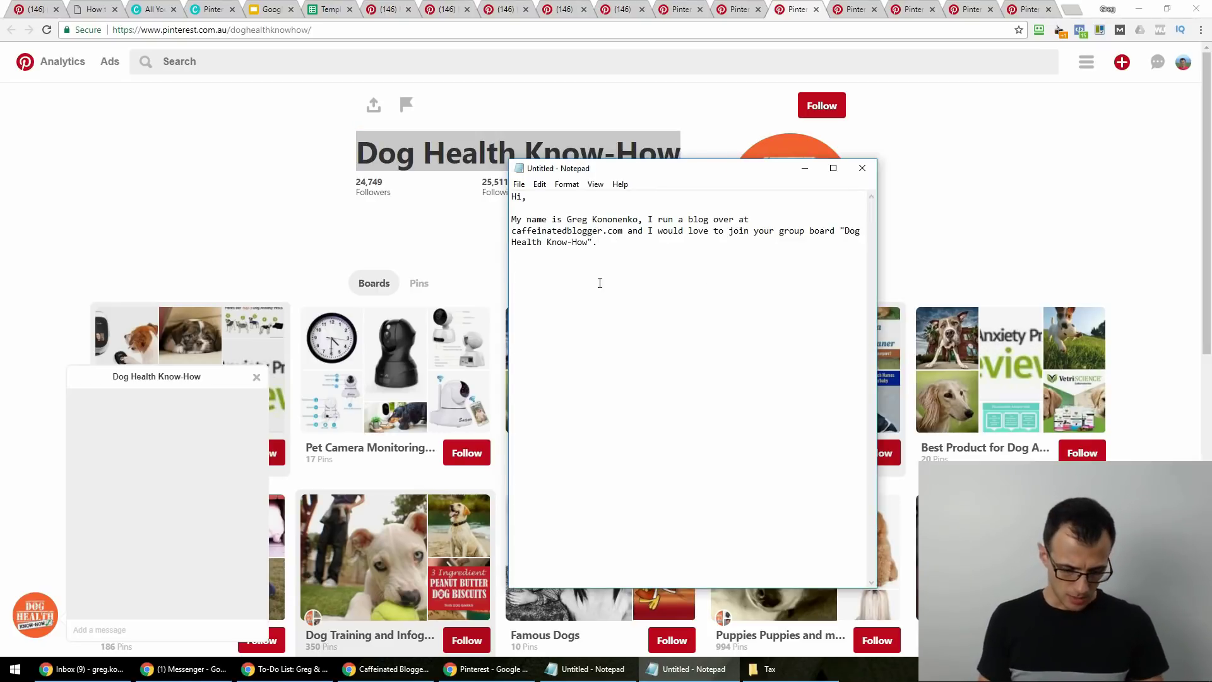
Add website and profile (URL) placeholders, a similar-content note, and a 10-pins-a-day promise.
{"action": "type", "text": "My website is: "}
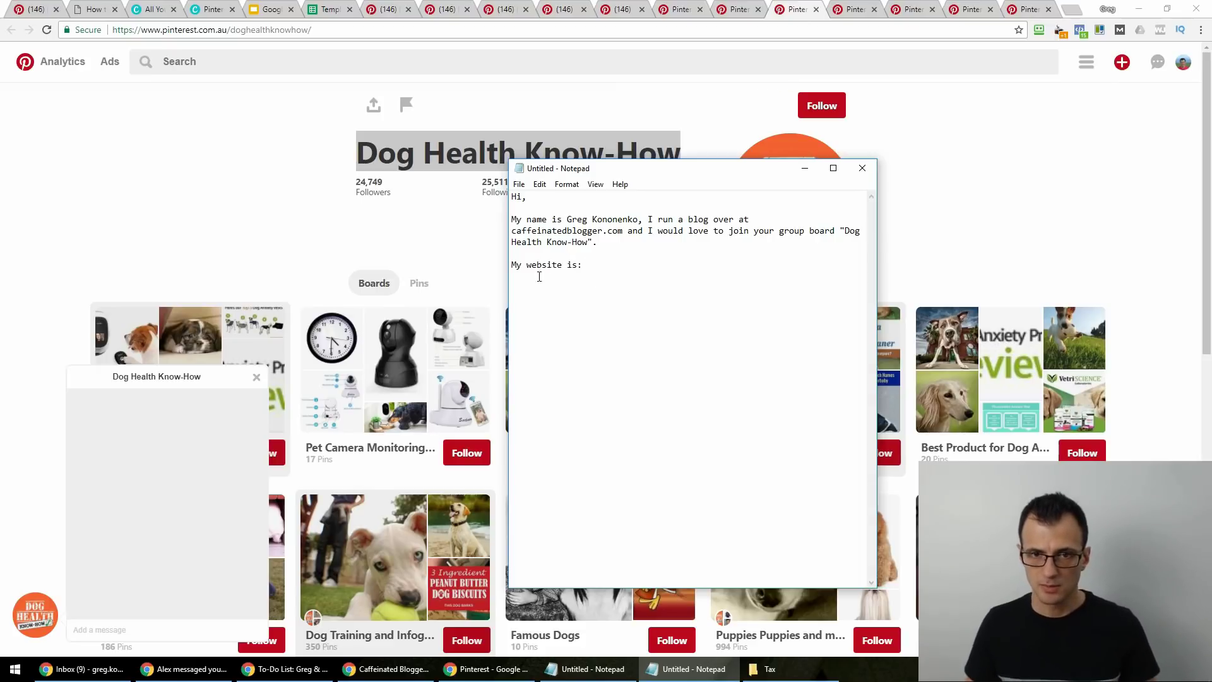
{"action": "type", "text": "(URL) "}
{"action": "type", "text": "My"}
{"action": "type", "text": "st pr"}
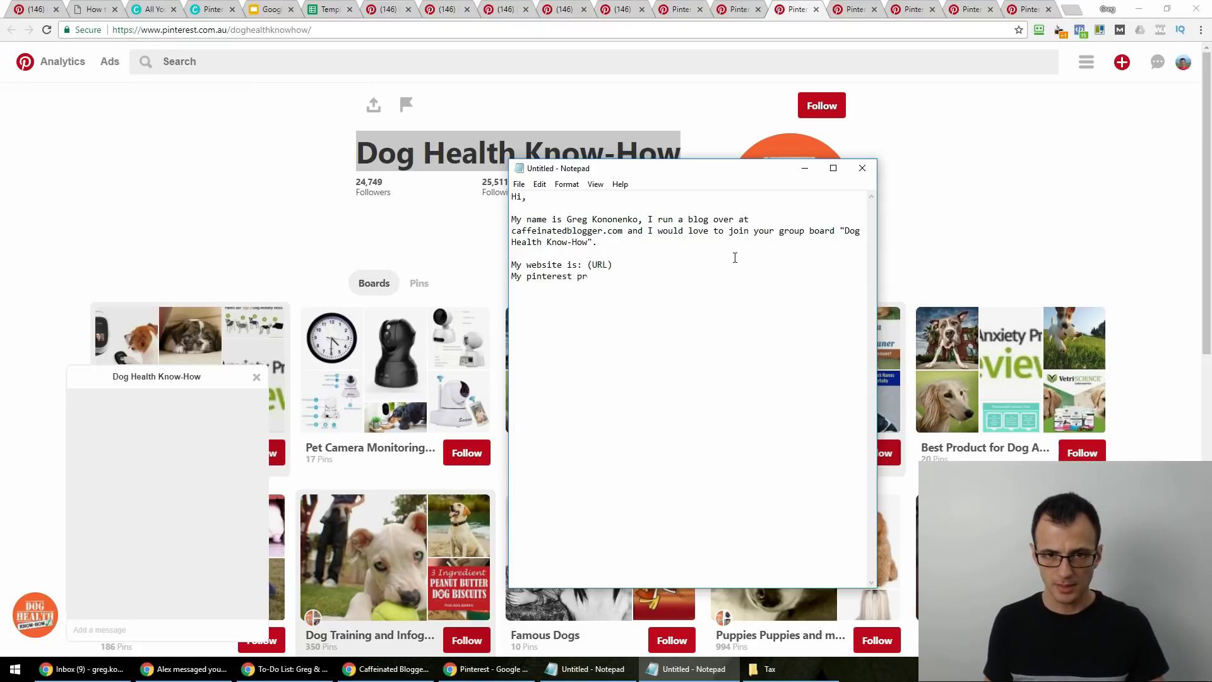
{"action": "type", "text": "ofile is: (URL)"}
{"action": "key", "text": "Return"}
{"action": "key", "text": "Return"}
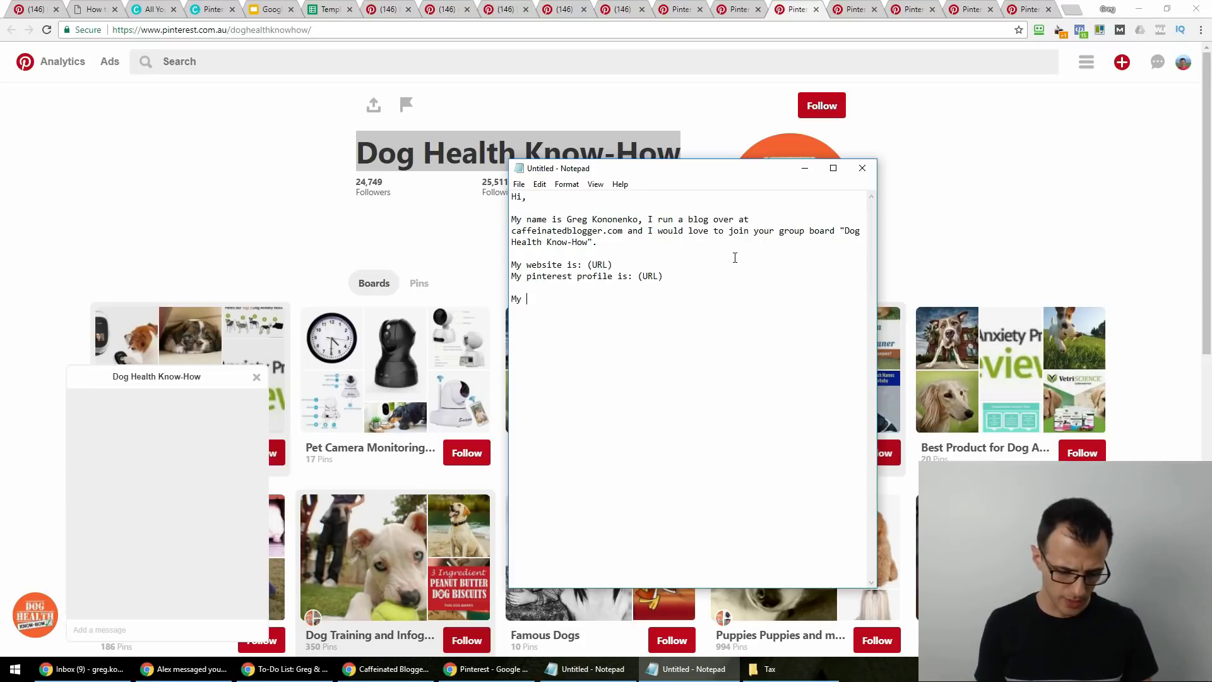
{"action": "type", "text": "ntent is very similar to what you already post in the g"}
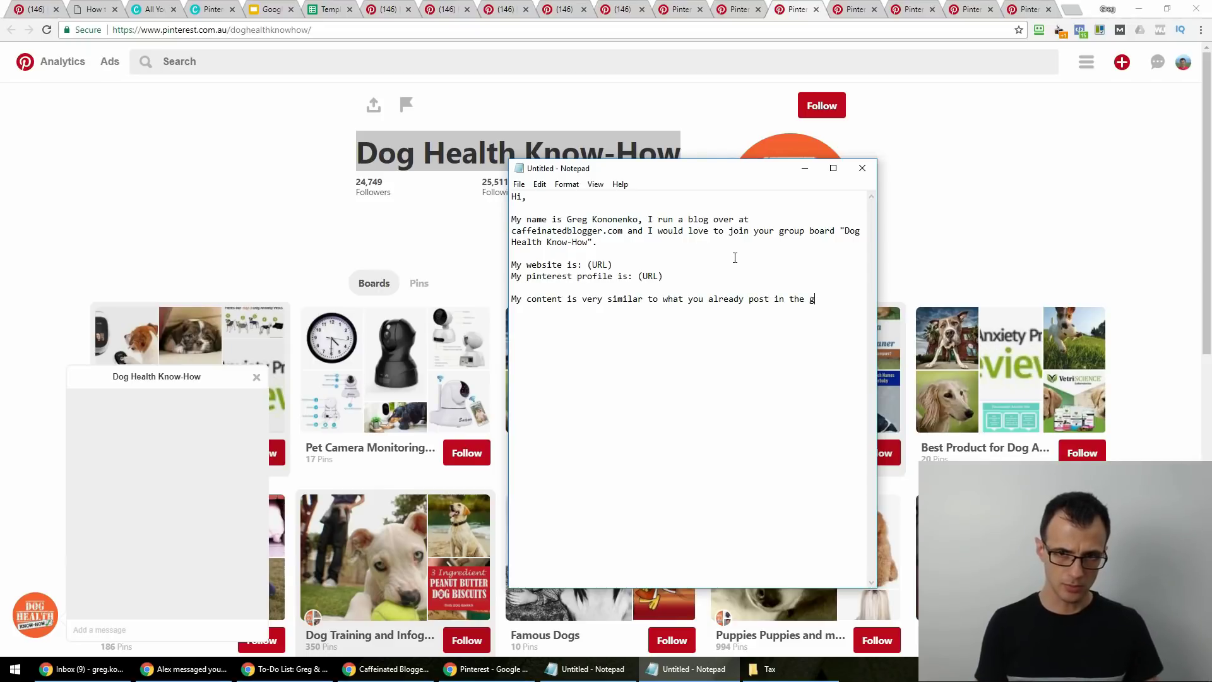
{"action": "type", "text": "roard."}
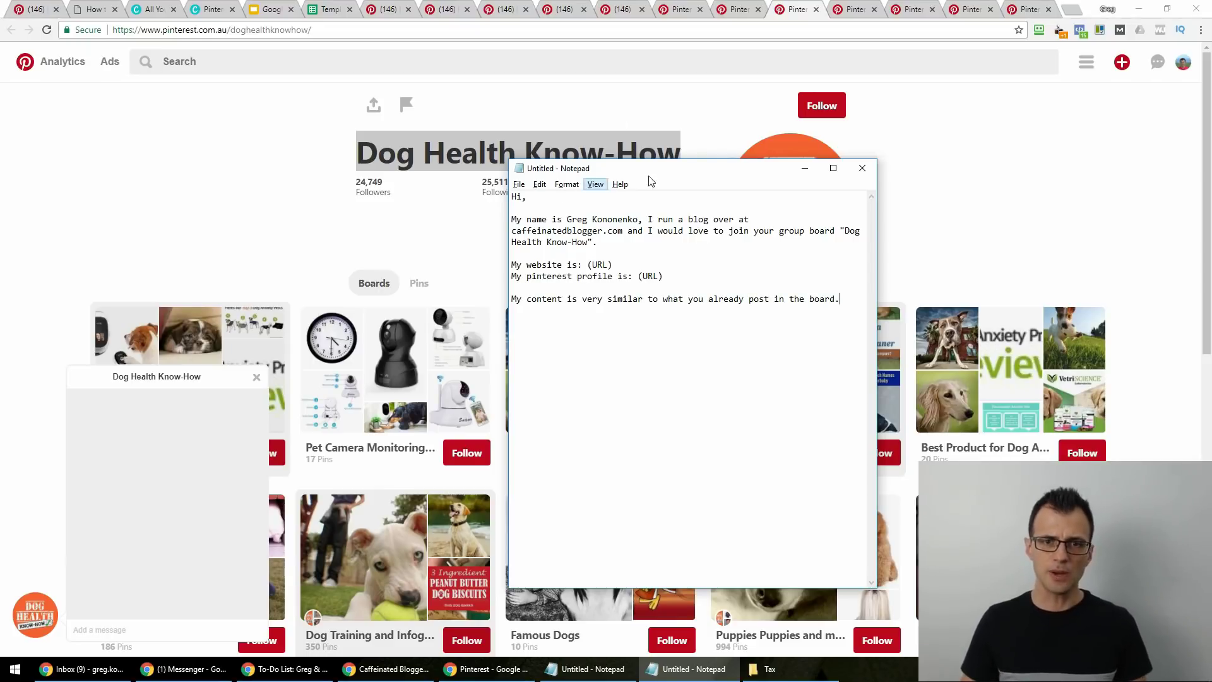
{"action": "left_click_drag", "start_coordinate": [630, 169], "coordinate": [711, 251]}
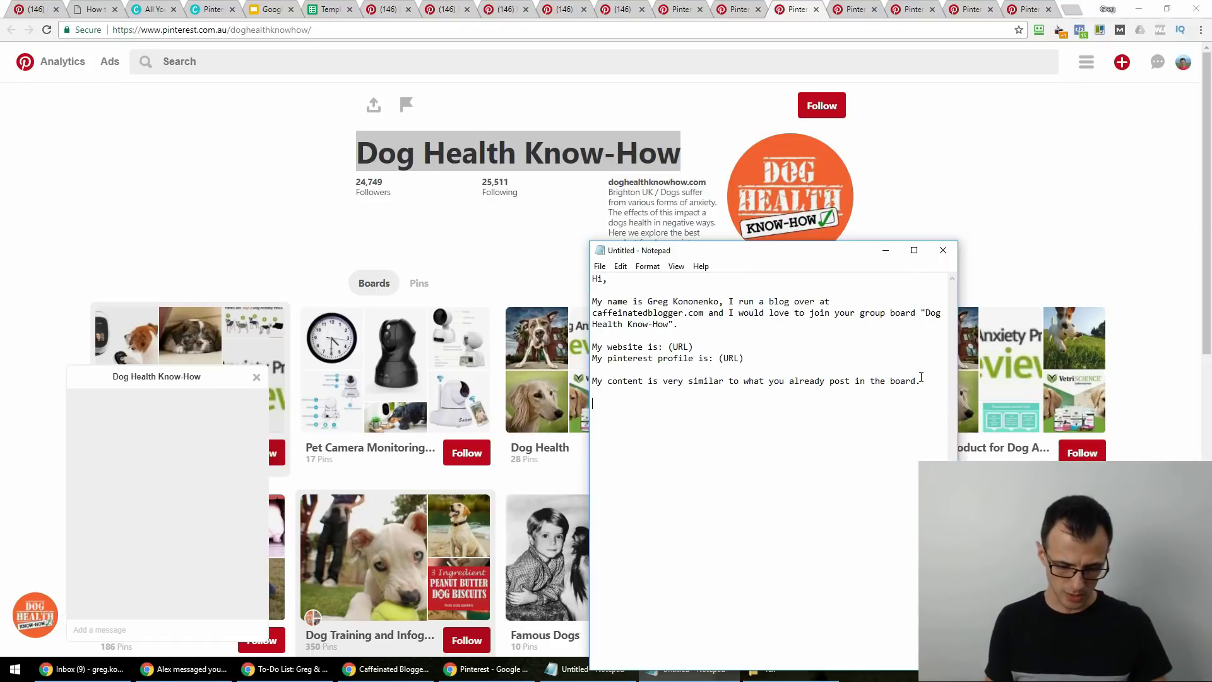
{"action": "type", "text": "nderstand not to "}
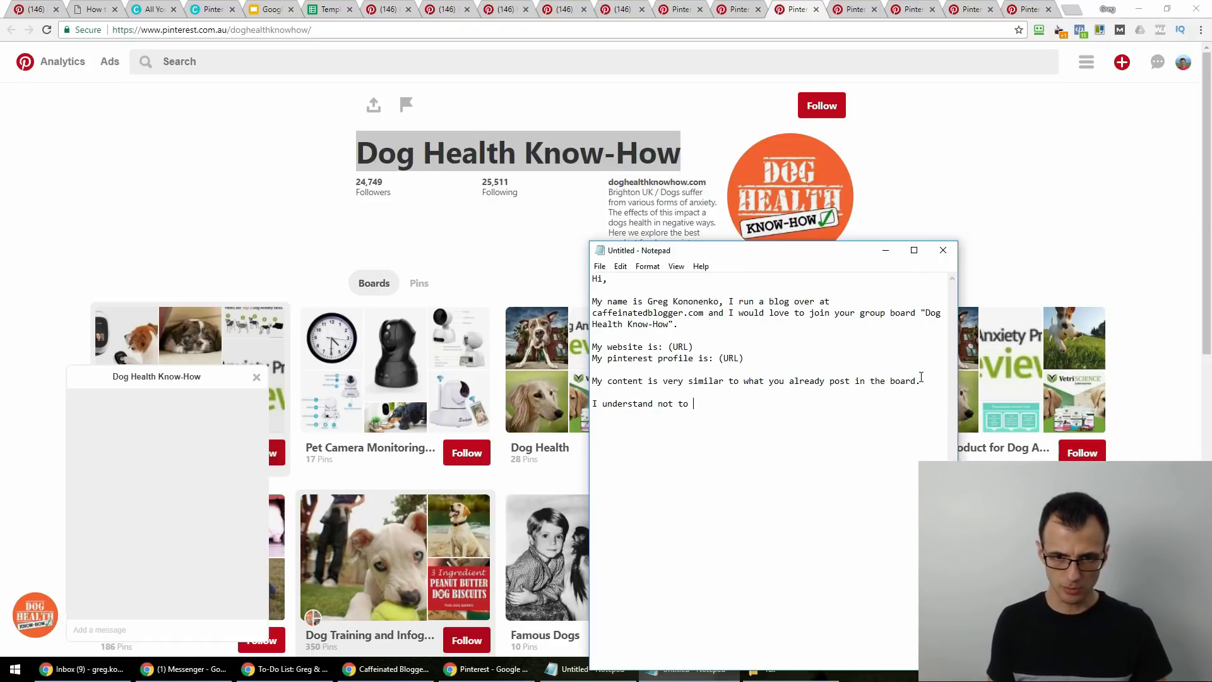
{"action": "type", "text": "pin more than 10 a day..."}
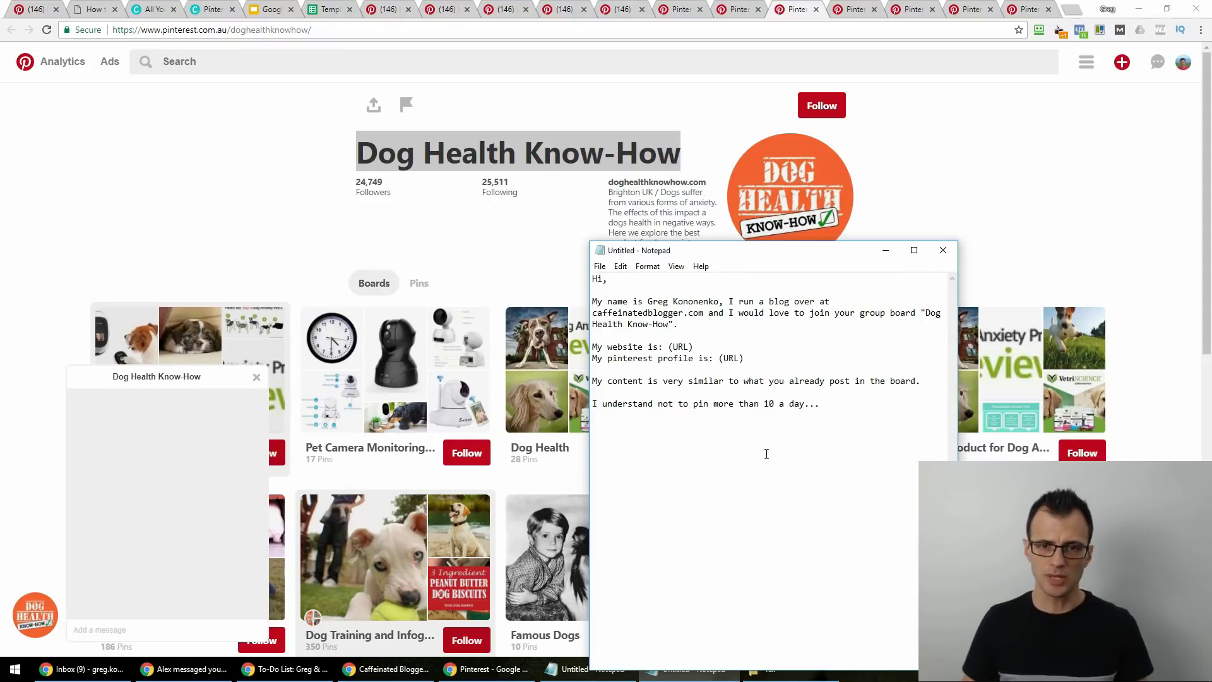
{"action": "key", "text": "Return"}
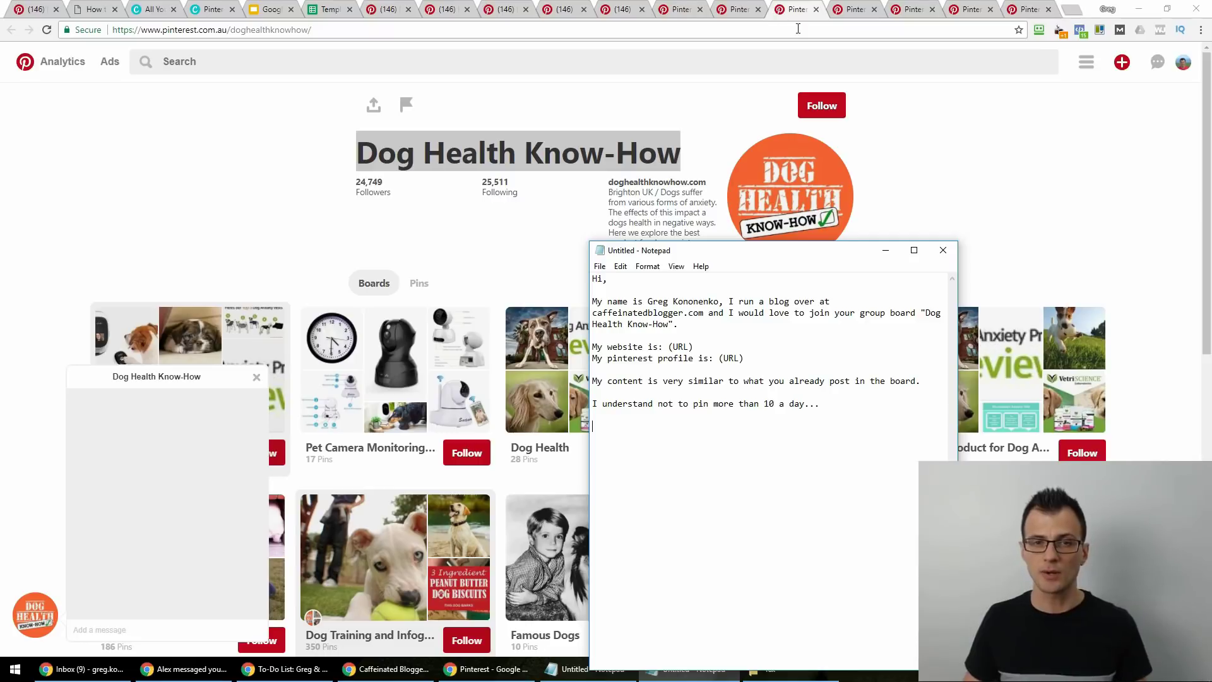
Switch to the Dog Quotations (Group) board and read its description's invite rules (3 pins per pinner daily).
{"action": "left_click", "coordinate": [862, 11]}
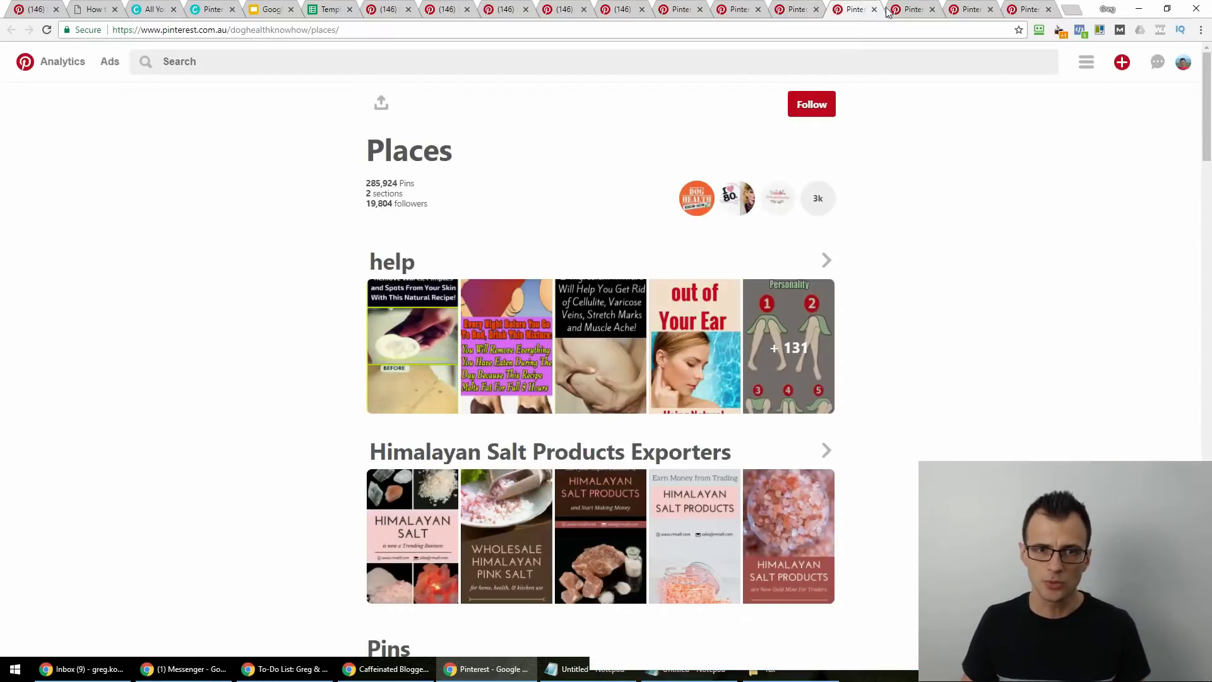
{"action": "left_click", "coordinate": [901, 9]}
{"action": "left_click", "coordinate": [963, 9]}
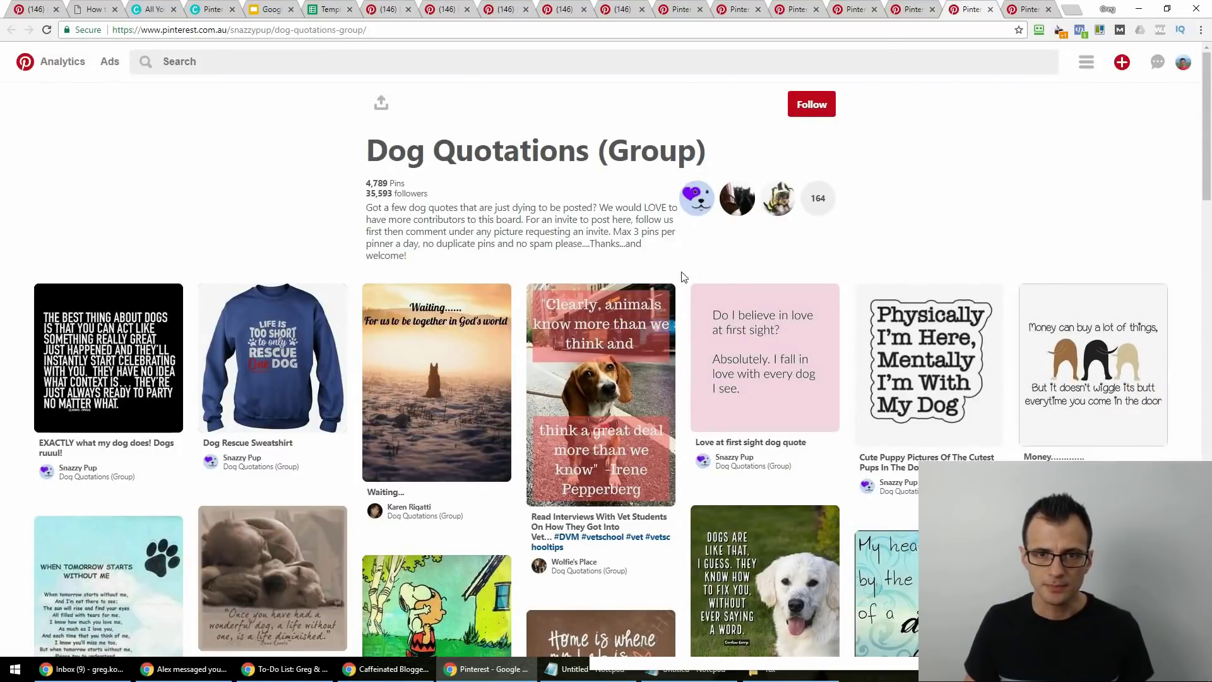
{"action": "left_click_drag", "start_coordinate": [428, 258], "coordinate": [372, 208]}
{"action": "left_click", "coordinate": [460, 217]}
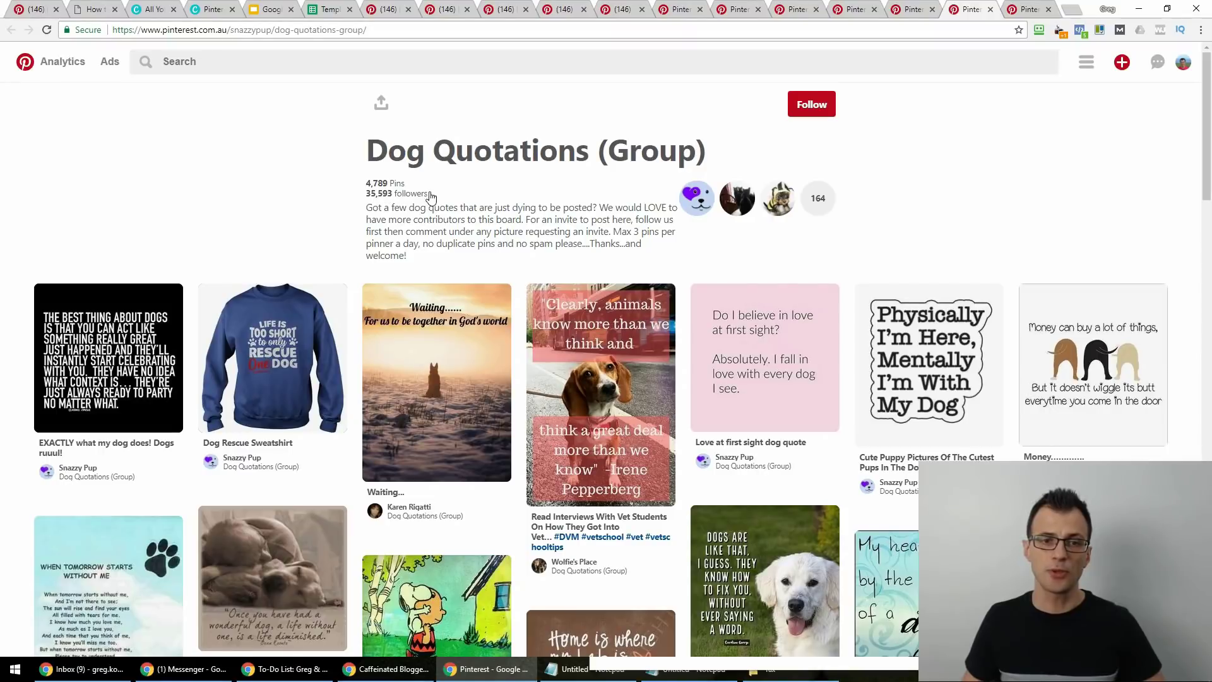
{"action": "left_click_drag", "start_coordinate": [361, 200], "coordinate": [429, 253]}
{"action": "left_click", "coordinate": [451, 261]}
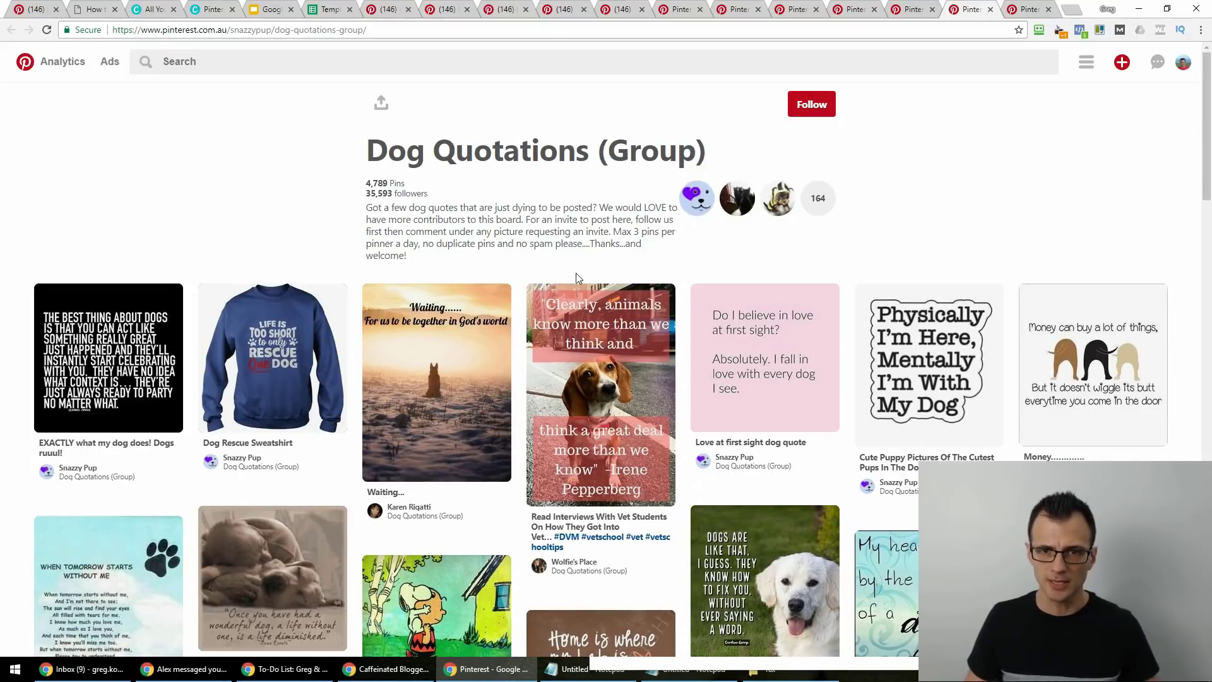
In the Notepad draft, add a new line saying you already follow the user and board and won't exceed 3 pins per day.
{"action": "key", "text": "alt+Tab"}
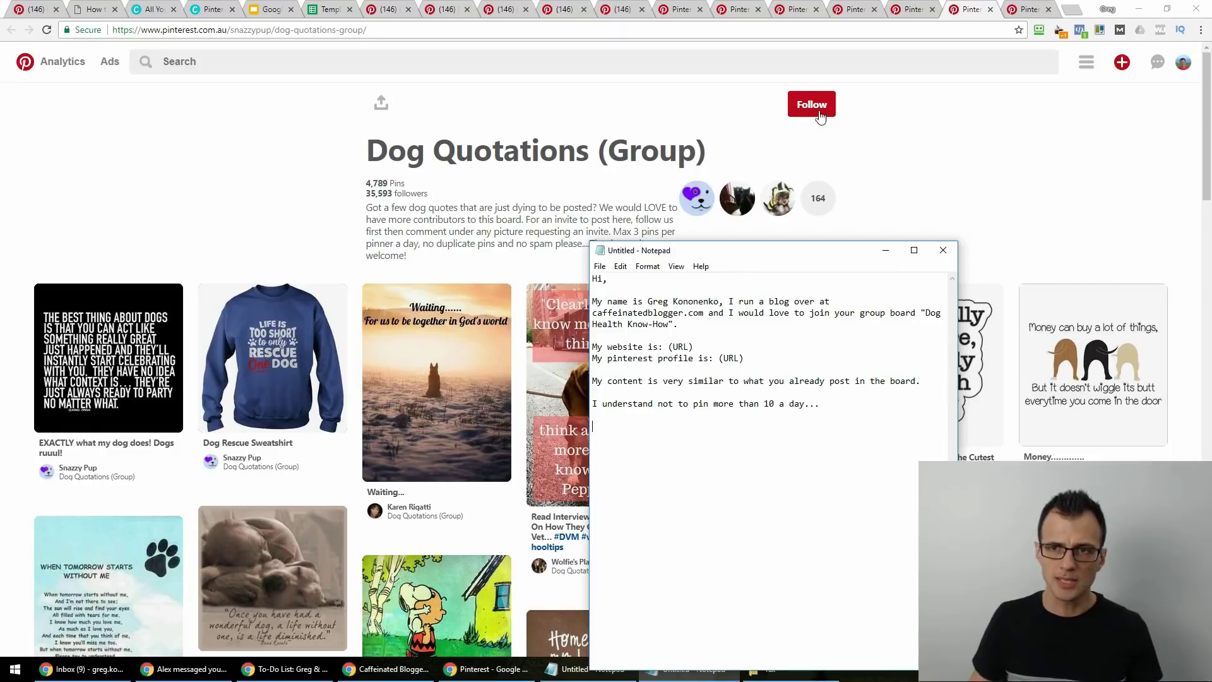
{"action": "key", "text": "Return"}
{"action": "key", "text": "Return"}
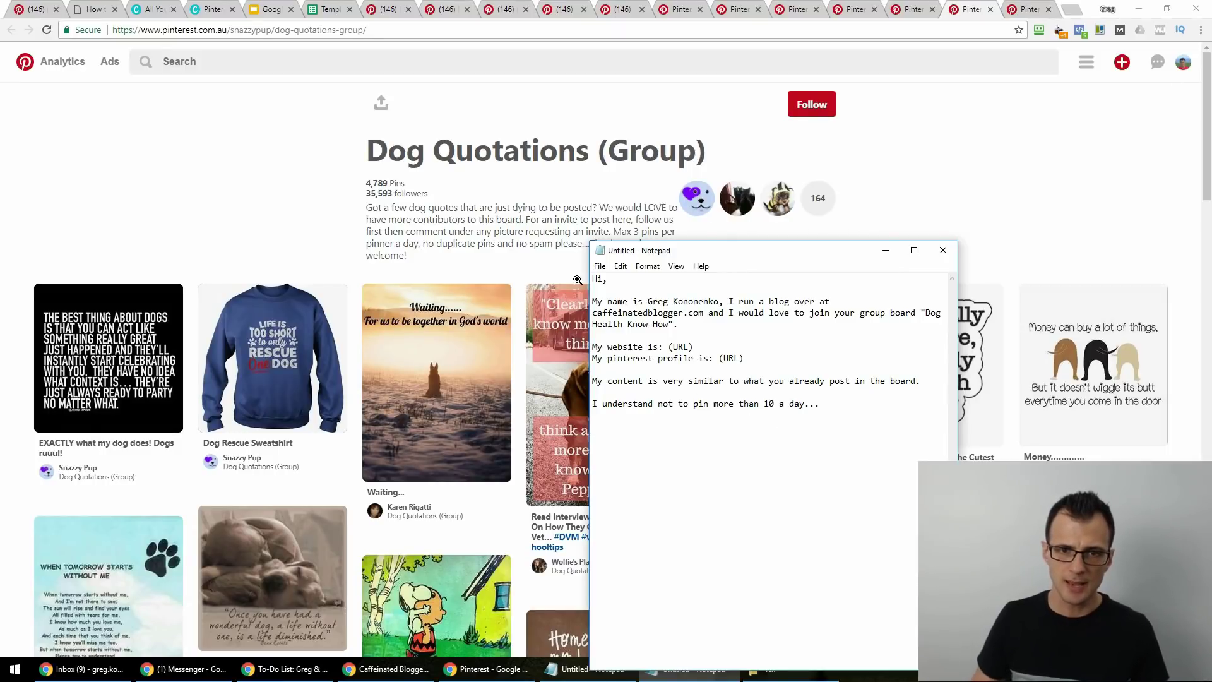
{"action": "type", "text": "I ah"}
{"action": "type", "text": "v"}
{"action": "key", "text": "BackSpace"}
{"action": "key", "text": "BackSpace"}
{"action": "key", "text": "BackSpace"}
{"action": "type", "text": "gaura"}
{"action": "key", "text": "BackSpace"}
{"action": "key", "text": "BackSpace"}
{"action": "key", "text": "BackSpace"}
{"action": "key", "text": "BackSpace"}
{"action": "type", "text": "have already followed you an"}
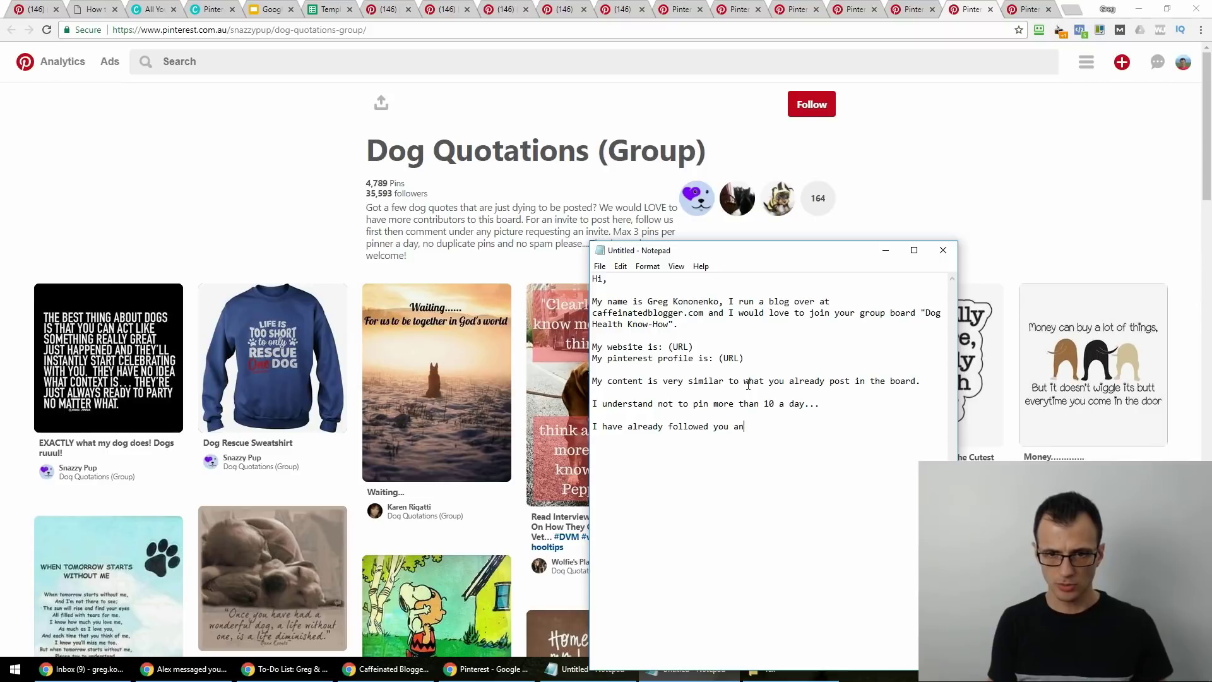
{"action": "type", "text": "d the board, and I know not t"}
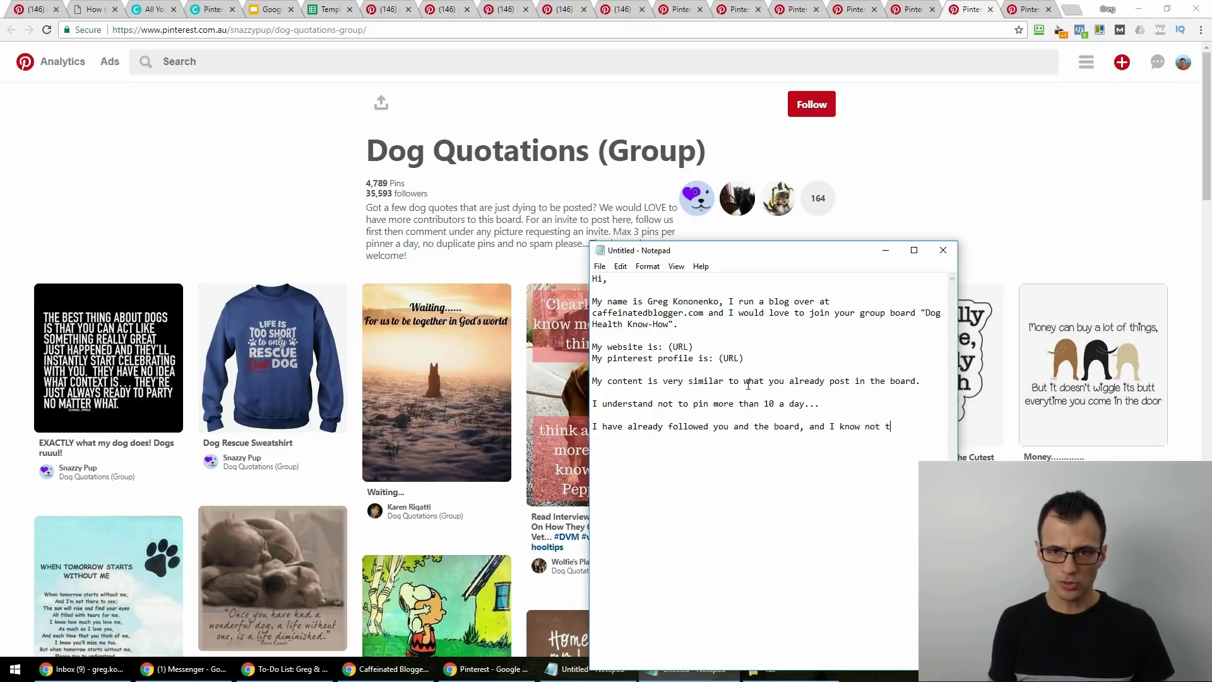
{"action": "type", "text": "o pust more t"}
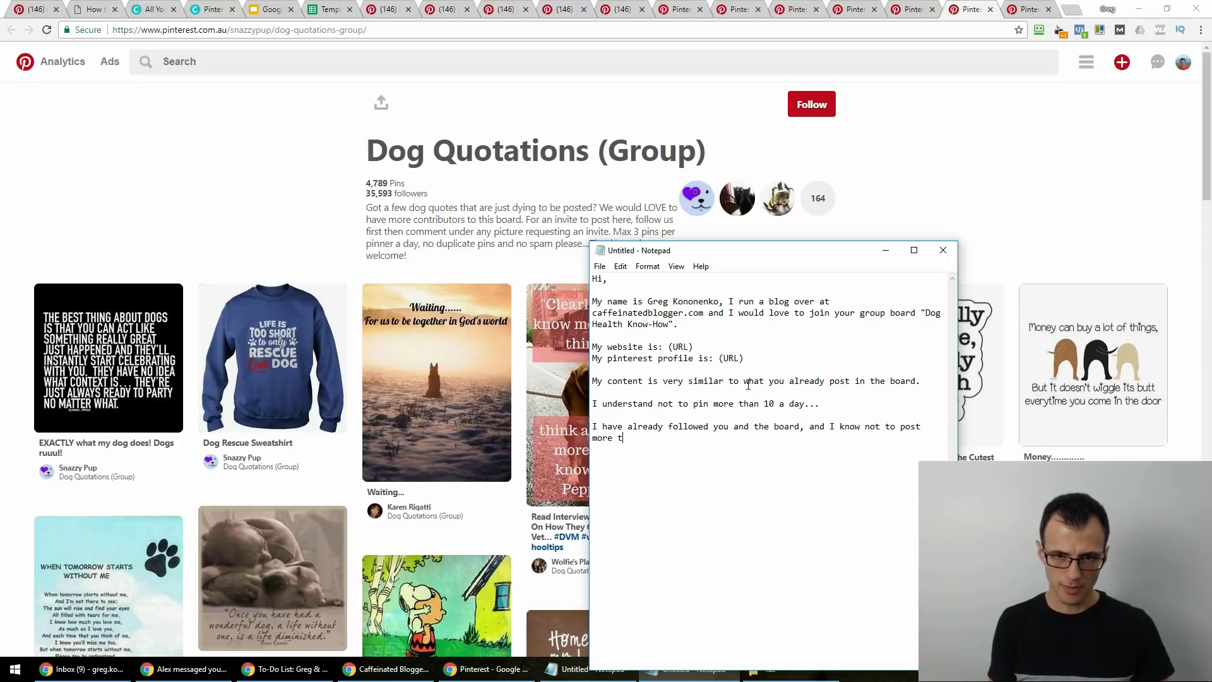
{"action": "type", "text": "han 3 pins per day."}
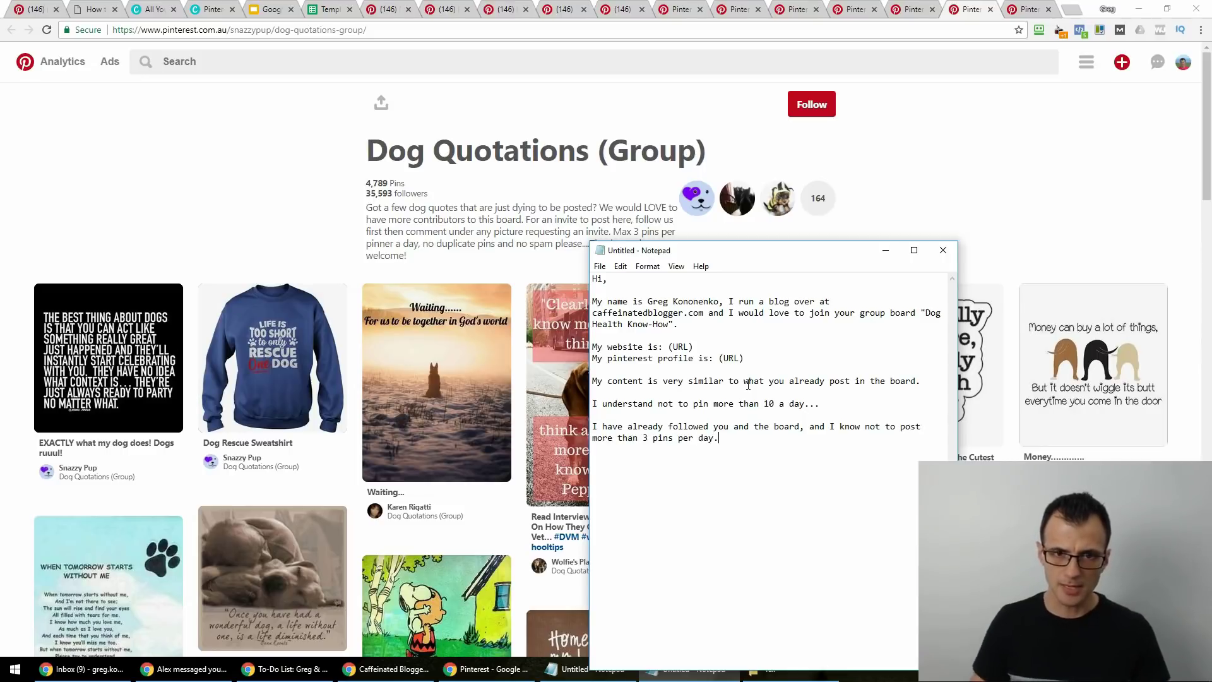
Reread the Dog Quotations board description for its invite-request instructions, glancing back at the Notepad draft.
{"action": "left_click", "coordinate": [361, 258]}
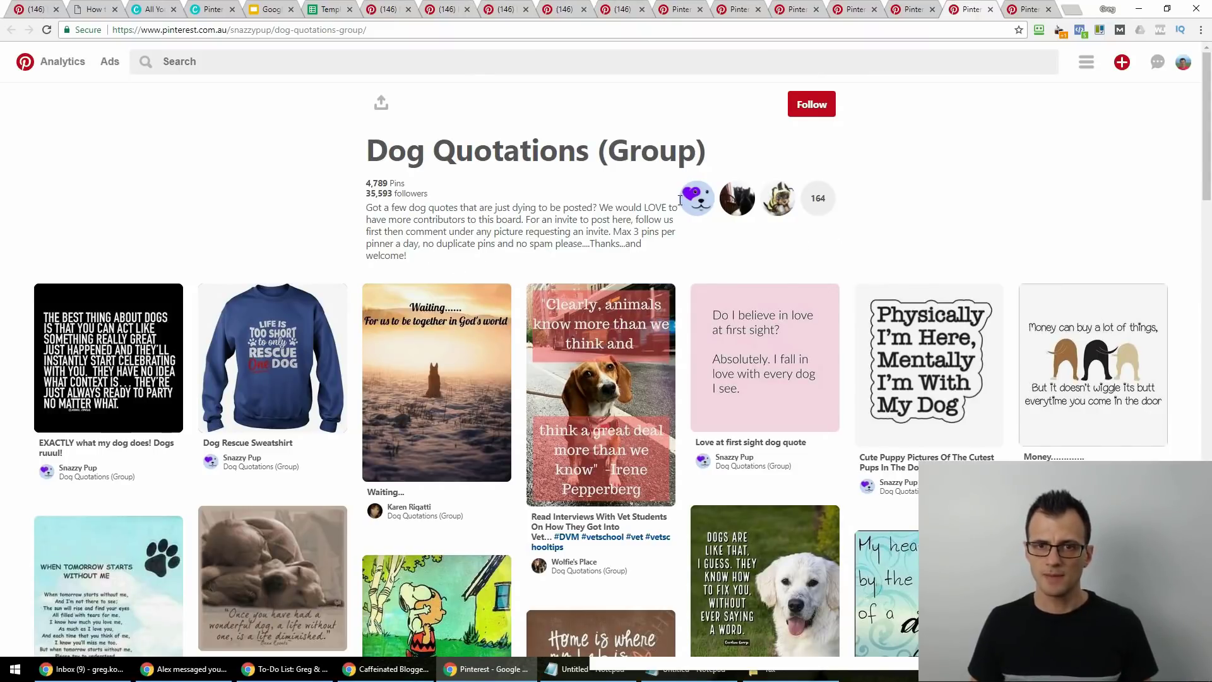
{"action": "left_click_drag", "start_coordinate": [554, 220], "coordinate": [584, 232]}
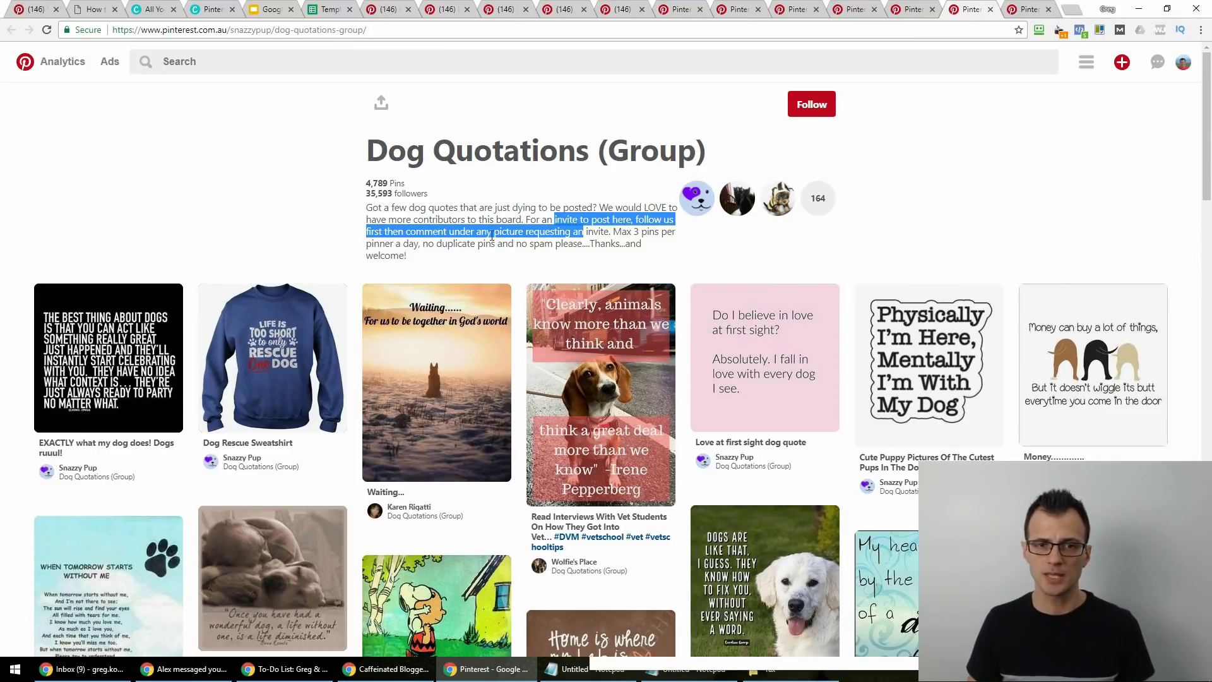
{"action": "triple_click", "coordinate": [592, 232]}
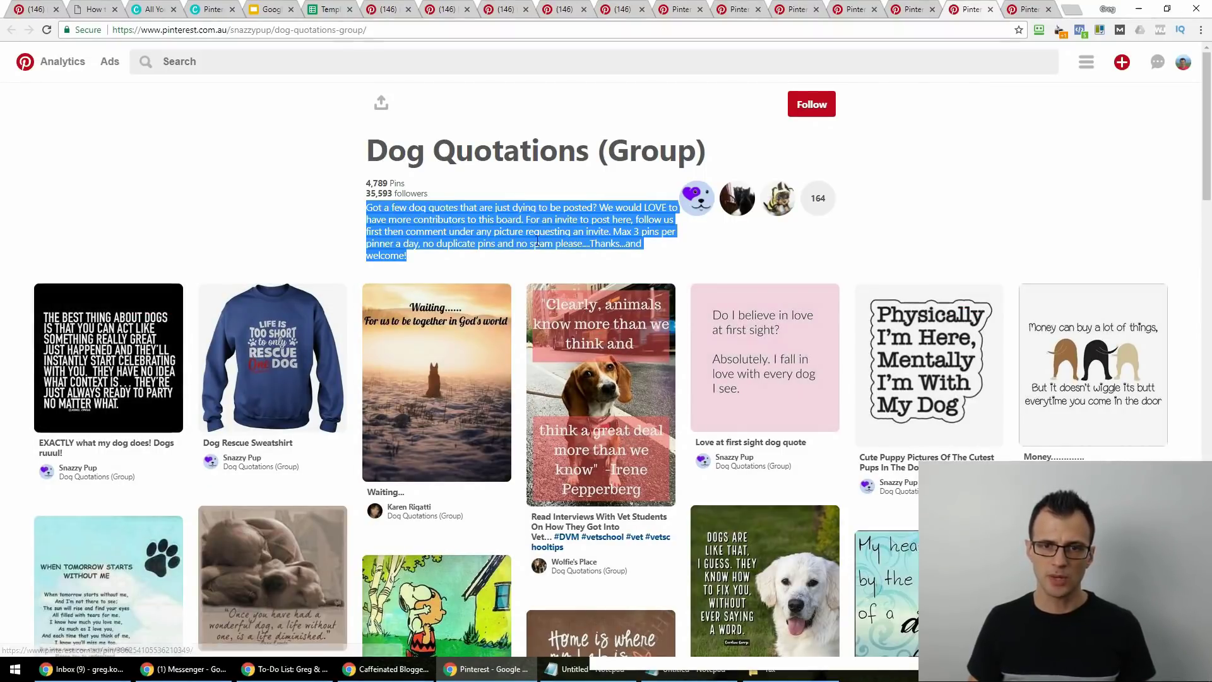
{"action": "left_click", "coordinate": [416, 268]}
{"action": "triple_click", "coordinate": [372, 207]}
{"action": "left_click", "coordinate": [429, 256]}
{"action": "key", "text": "alt+Tab"}
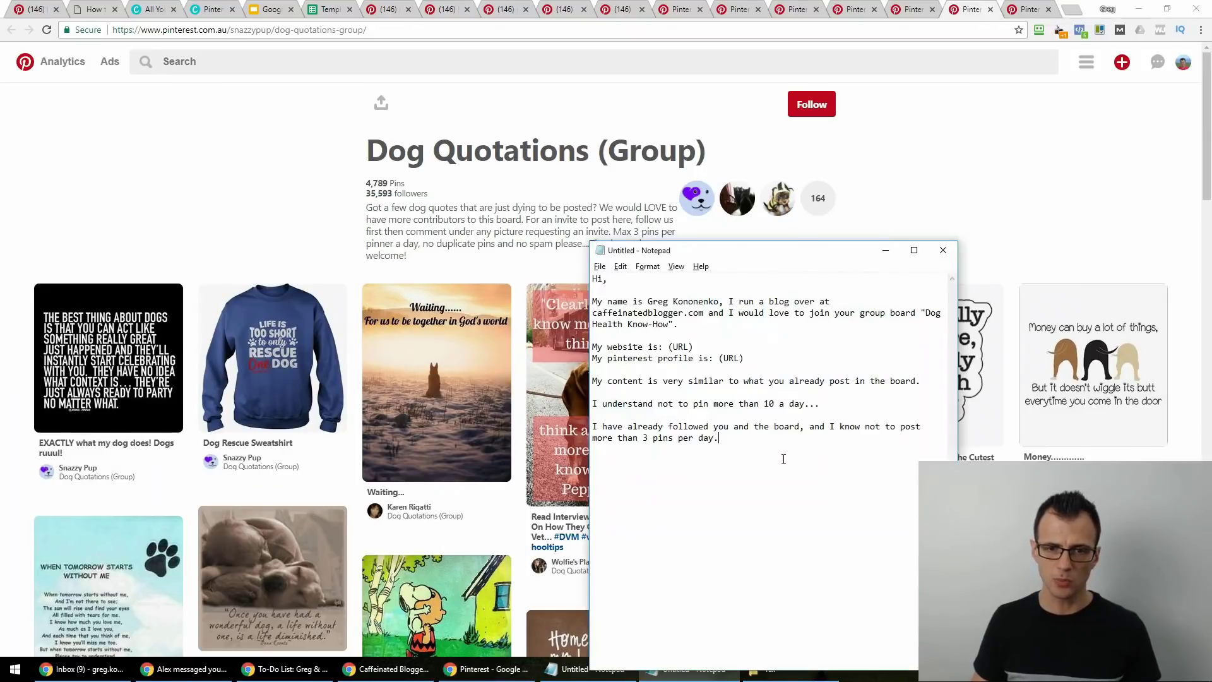
{"action": "key", "text": "alt+Tab"}
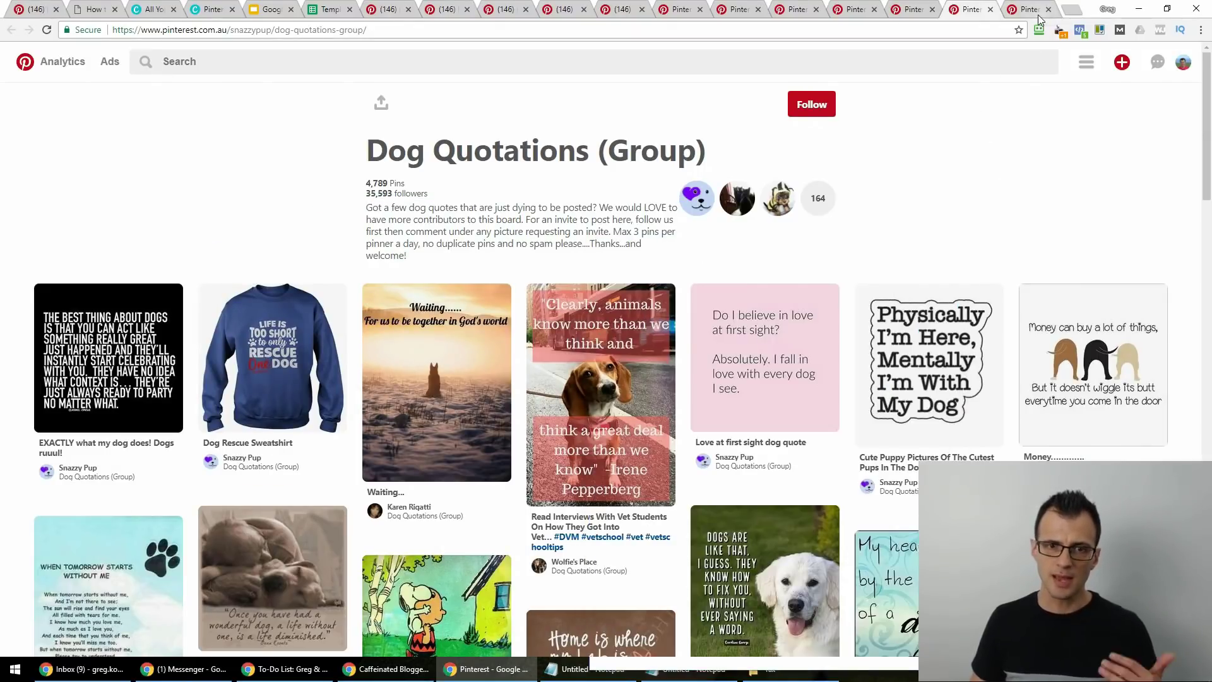
Open the Amazing dog & puppy pictures board, review its posting rules and select the contact e-mail address.
{"action": "left_click", "coordinate": [1029, 9]}
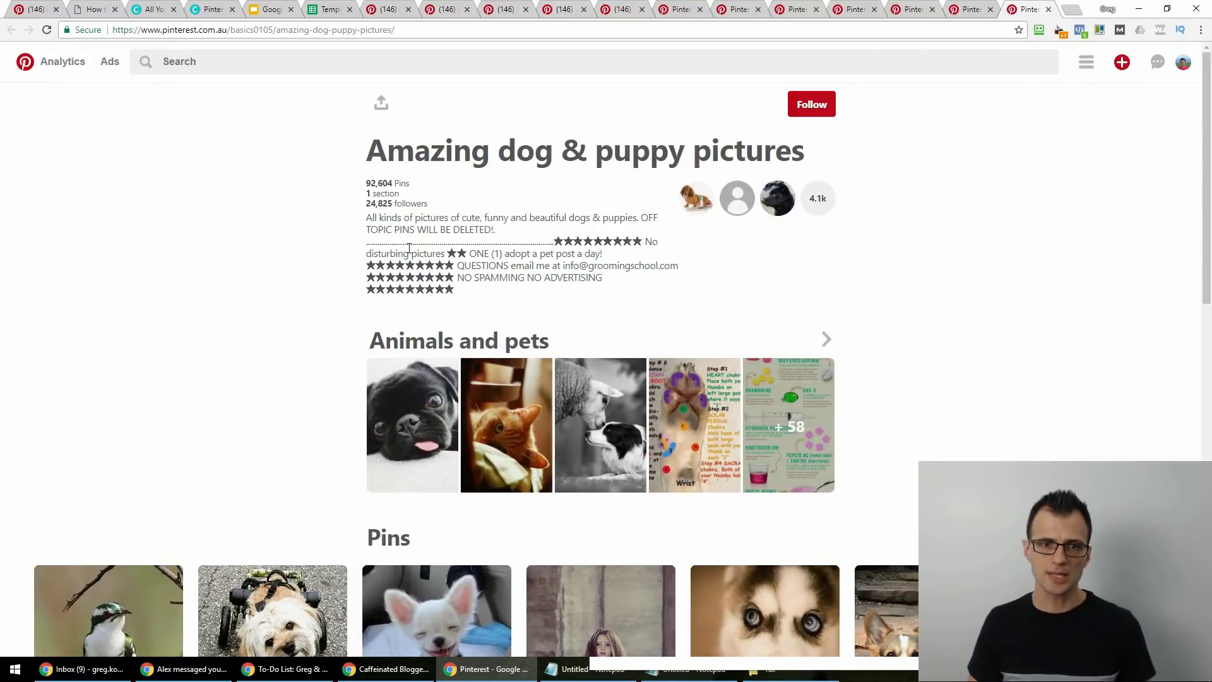
{"action": "double_click", "coordinate": [381, 229]}
{"action": "left_click", "coordinate": [381, 234]}
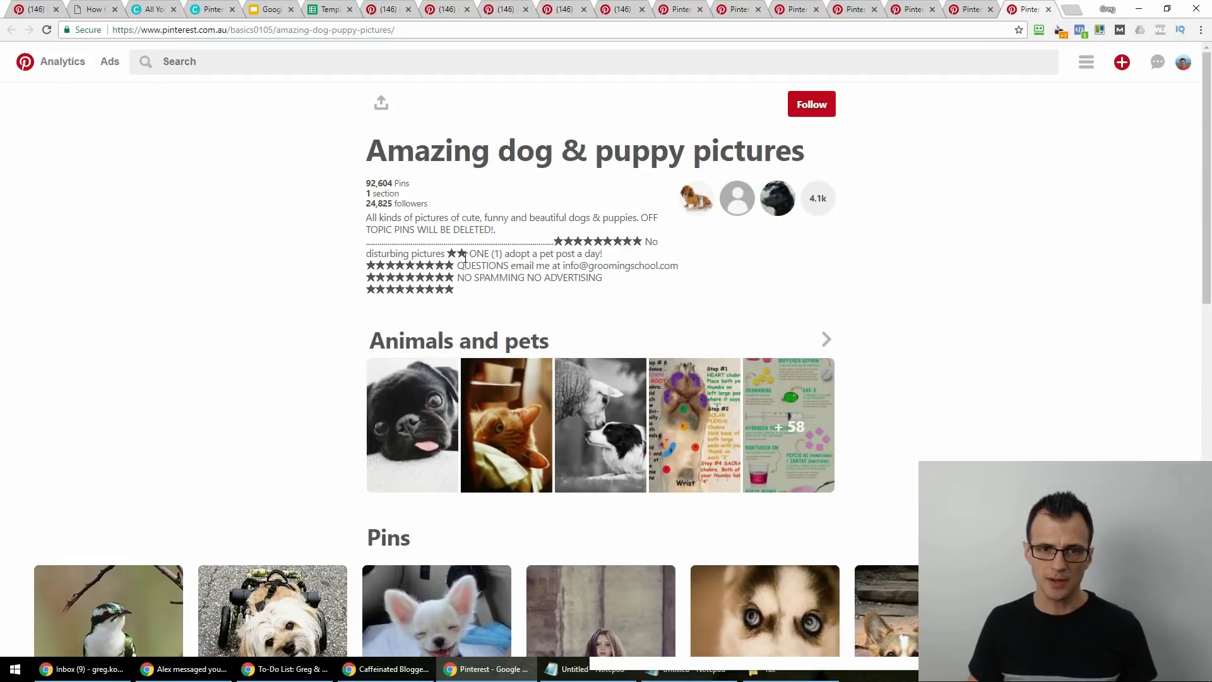
{"action": "left_click_drag", "start_coordinate": [614, 255], "coordinate": [371, 242]}
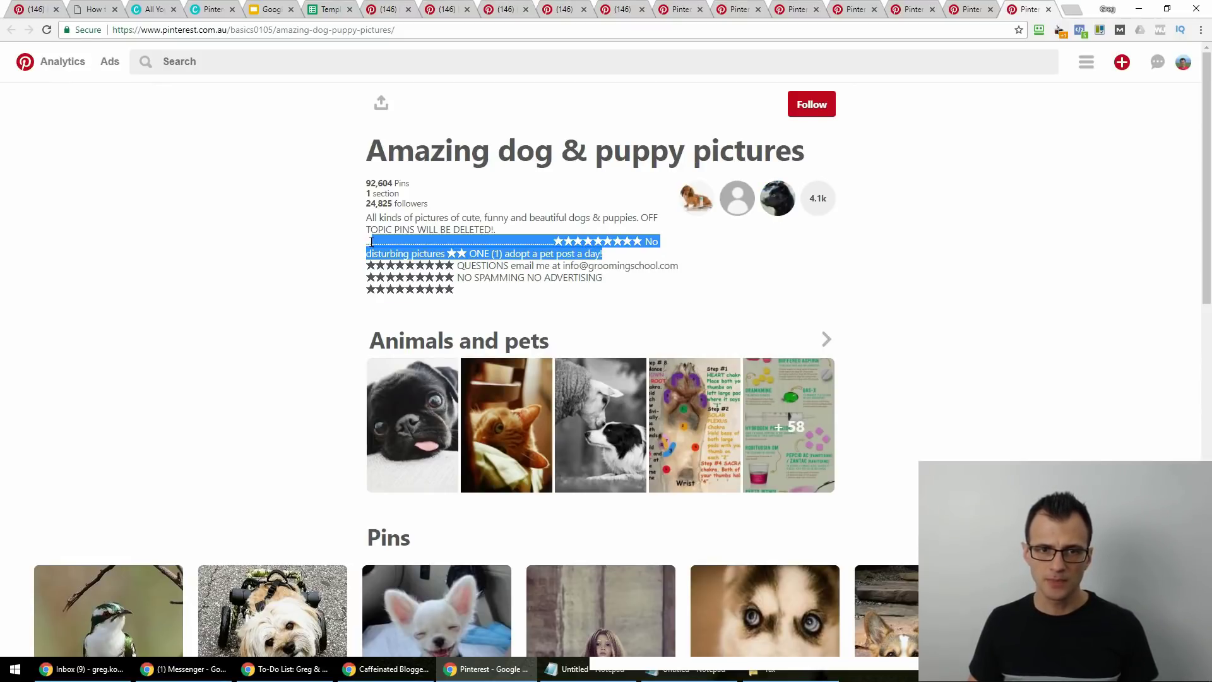
{"action": "double_click", "coordinate": [499, 277]}
{"action": "left_click_drag", "start_coordinate": [484, 266], "coordinate": [667, 269]}
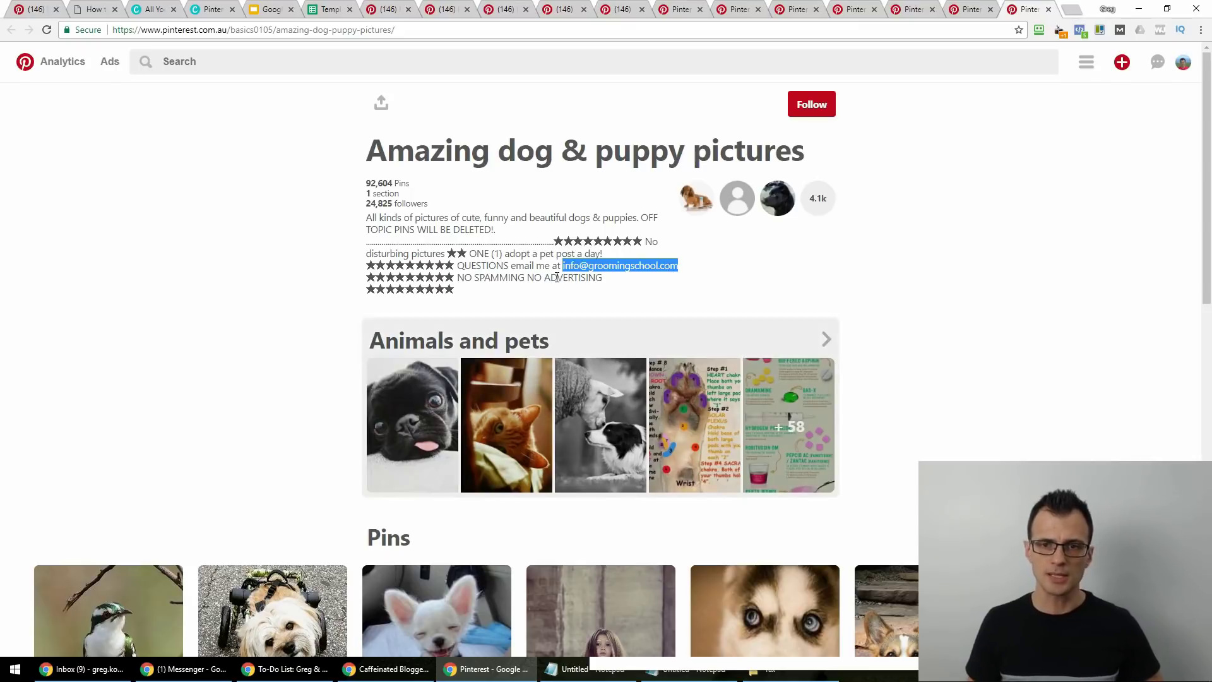
{"action": "scroll", "coordinate": [218, 367], "scroll_direction": "down", "scroll_amount": 3}
{"action": "scroll", "coordinate": [218, 367], "scroll_direction": "up", "scroll_amount": 3}
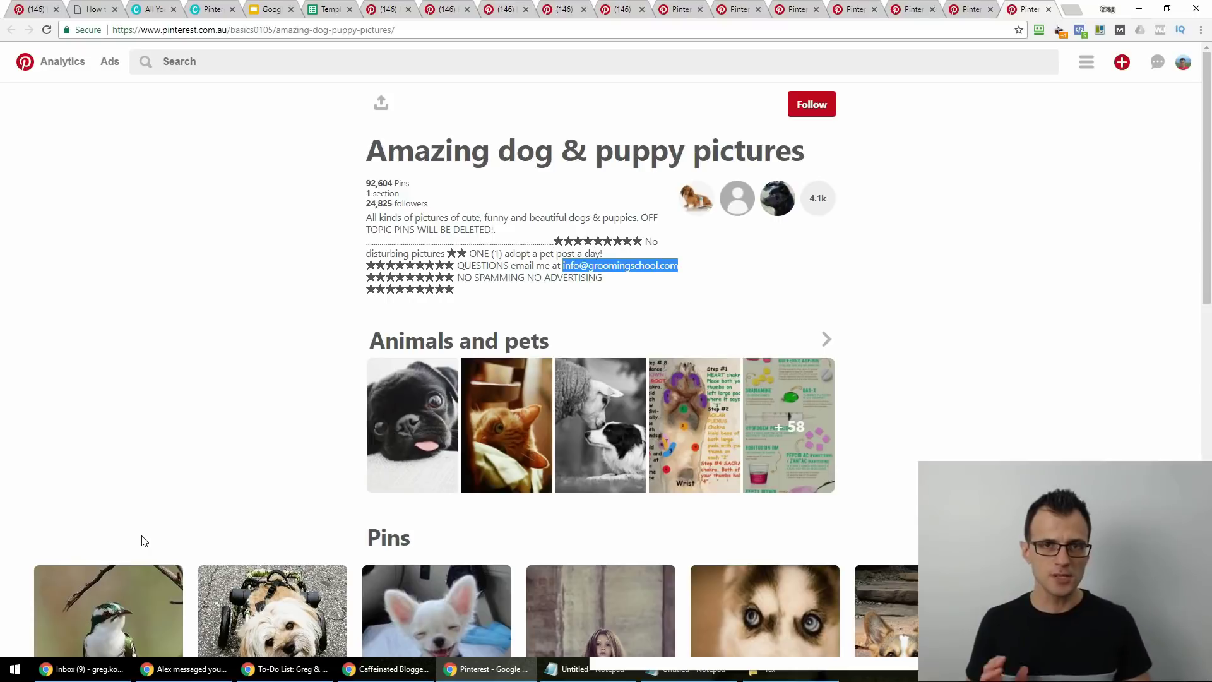
In the board register spreadsheet, set row 2's Status cell D2 to 'Applied (date)'.
{"action": "left_click", "coordinate": [328, 8]}
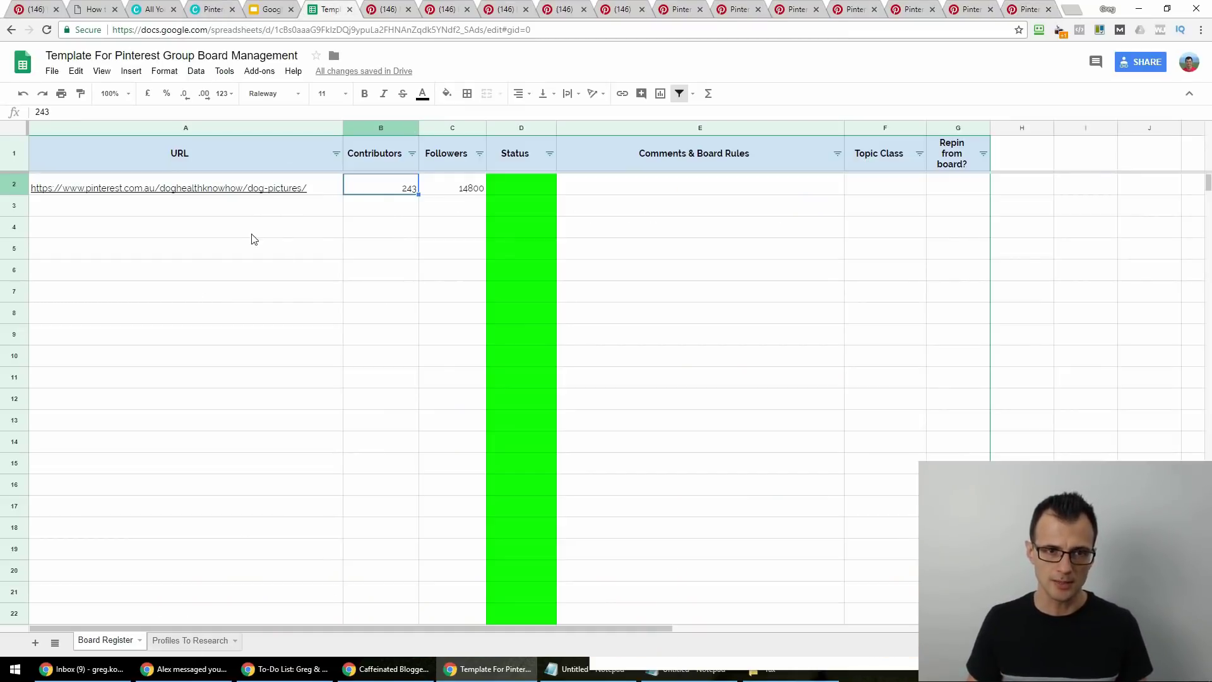
{"action": "key", "text": "Left"}
{"action": "key", "text": "Down"}
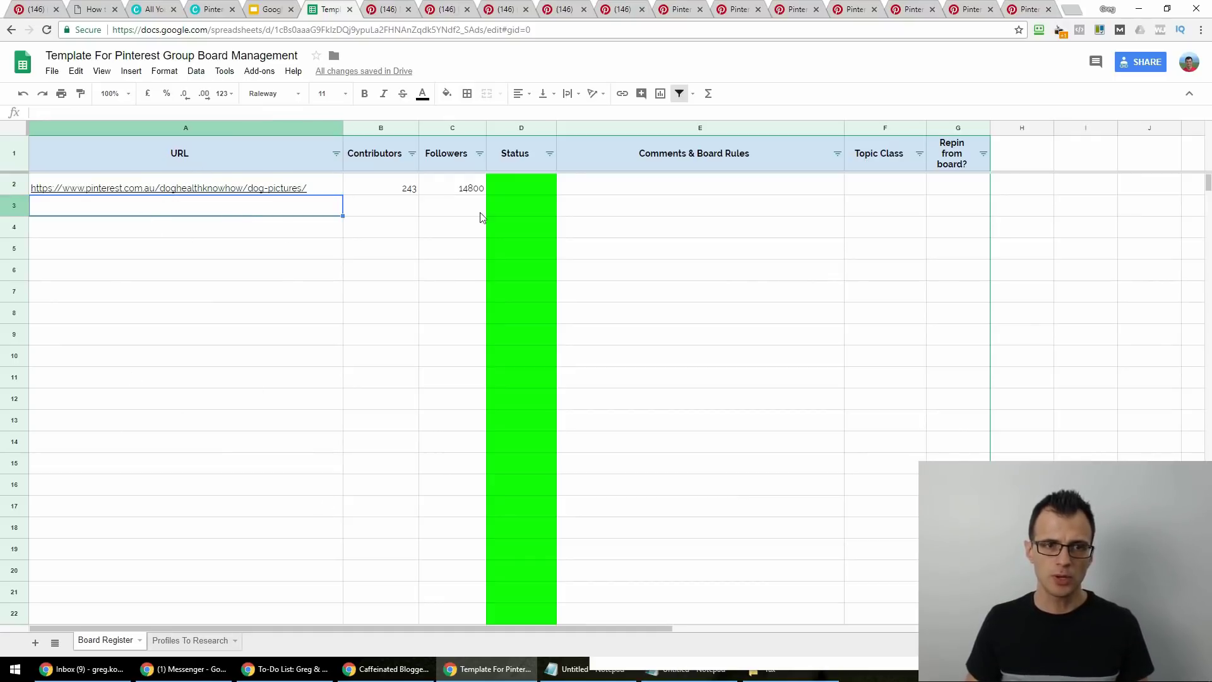
{"action": "left_click", "coordinate": [377, 183]}
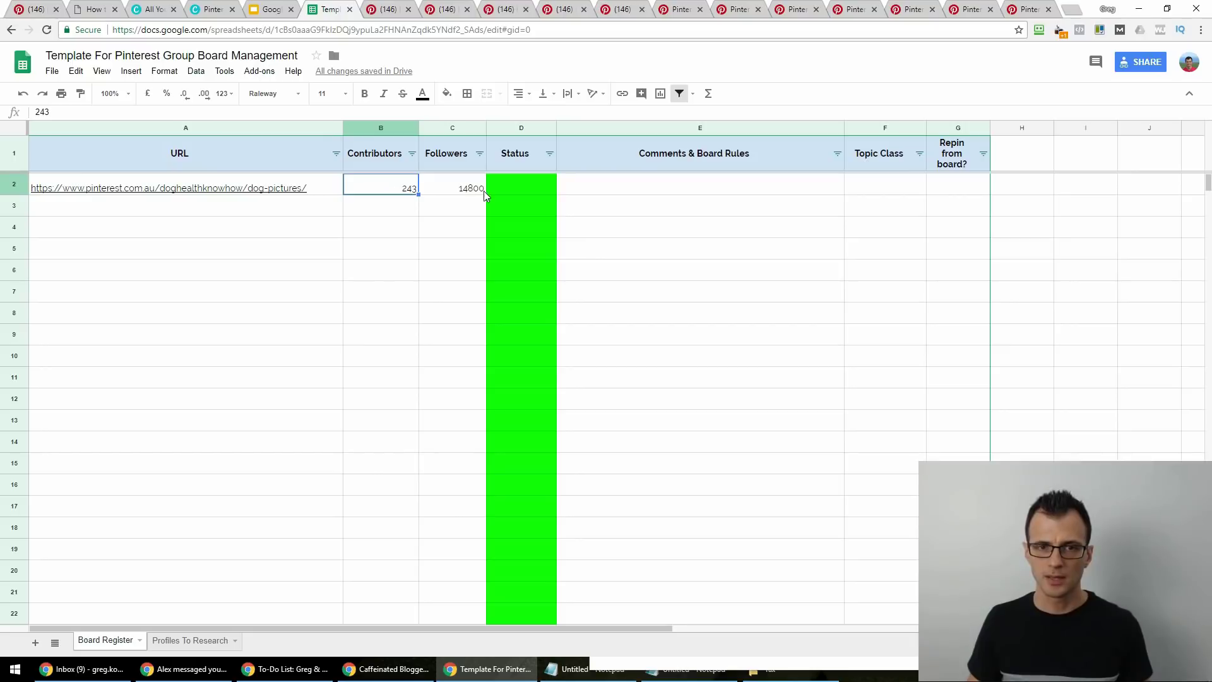
{"action": "left_click", "coordinate": [542, 181]}
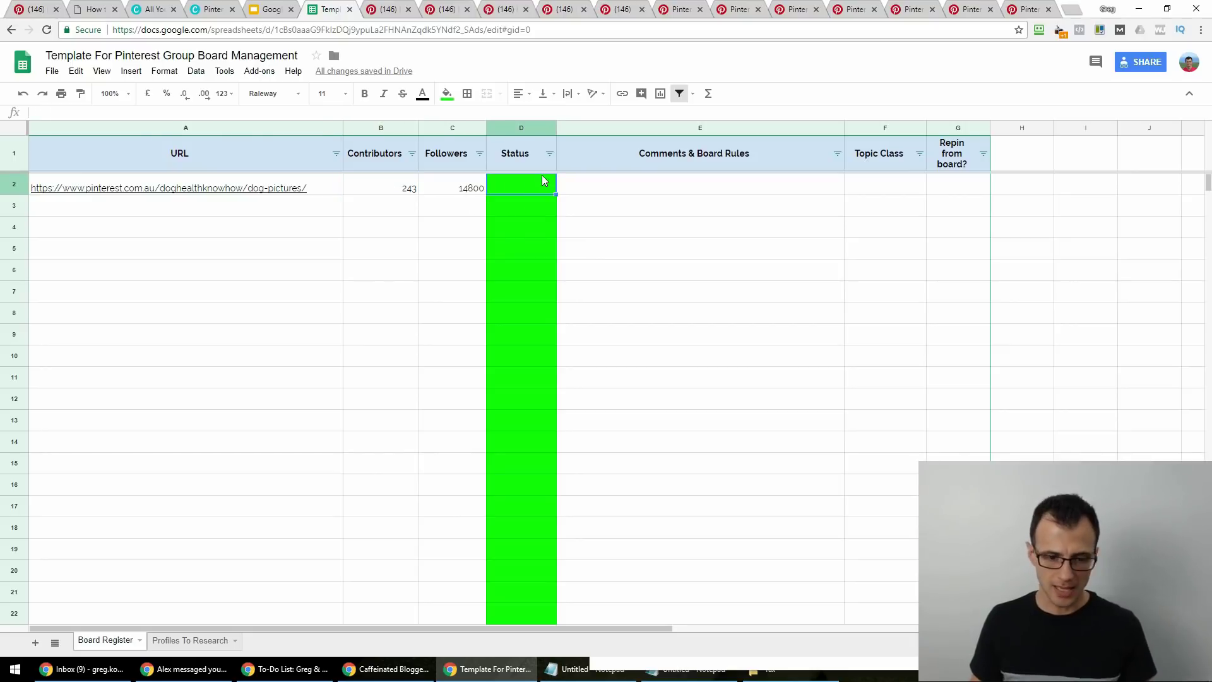
{"action": "type", "text": "Appli"}
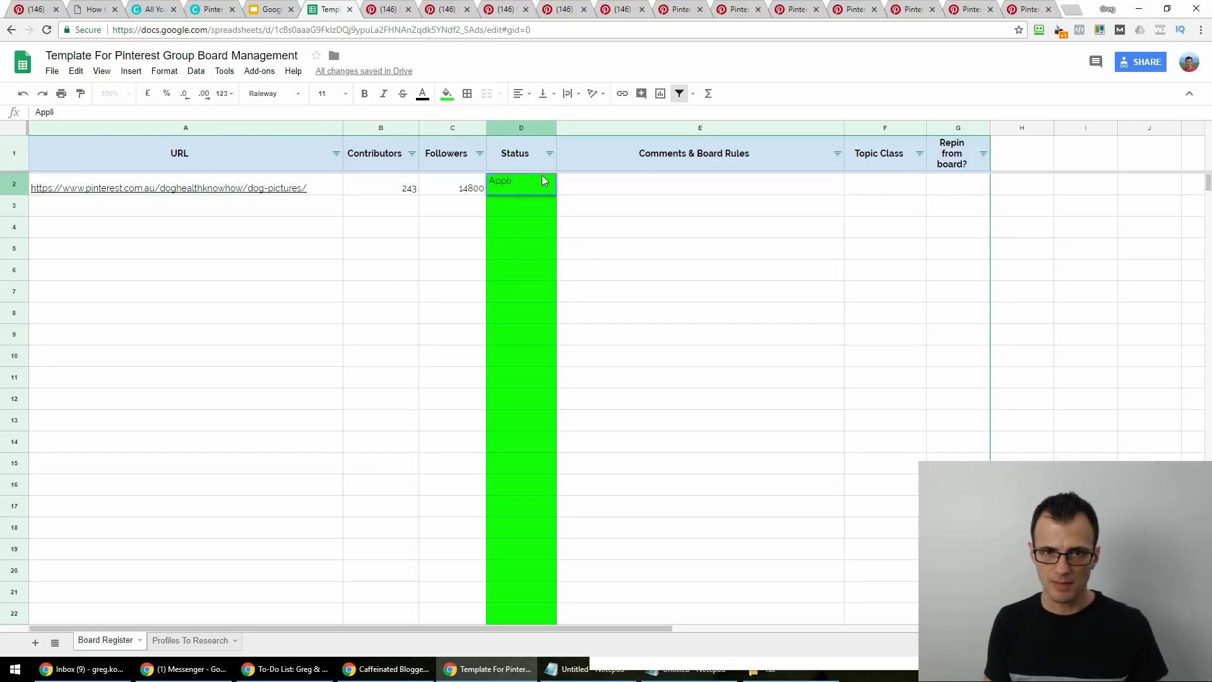
{"action": "type", "text": "ed (date)"}
{"action": "key", "text": "Tab"}
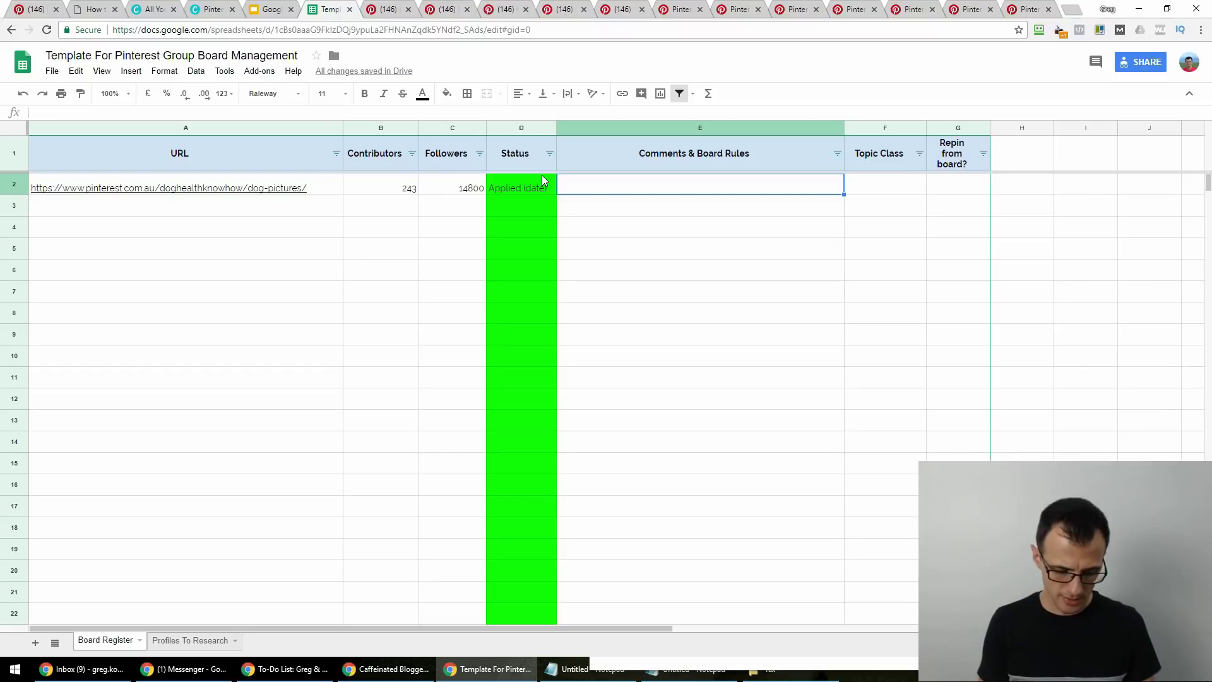
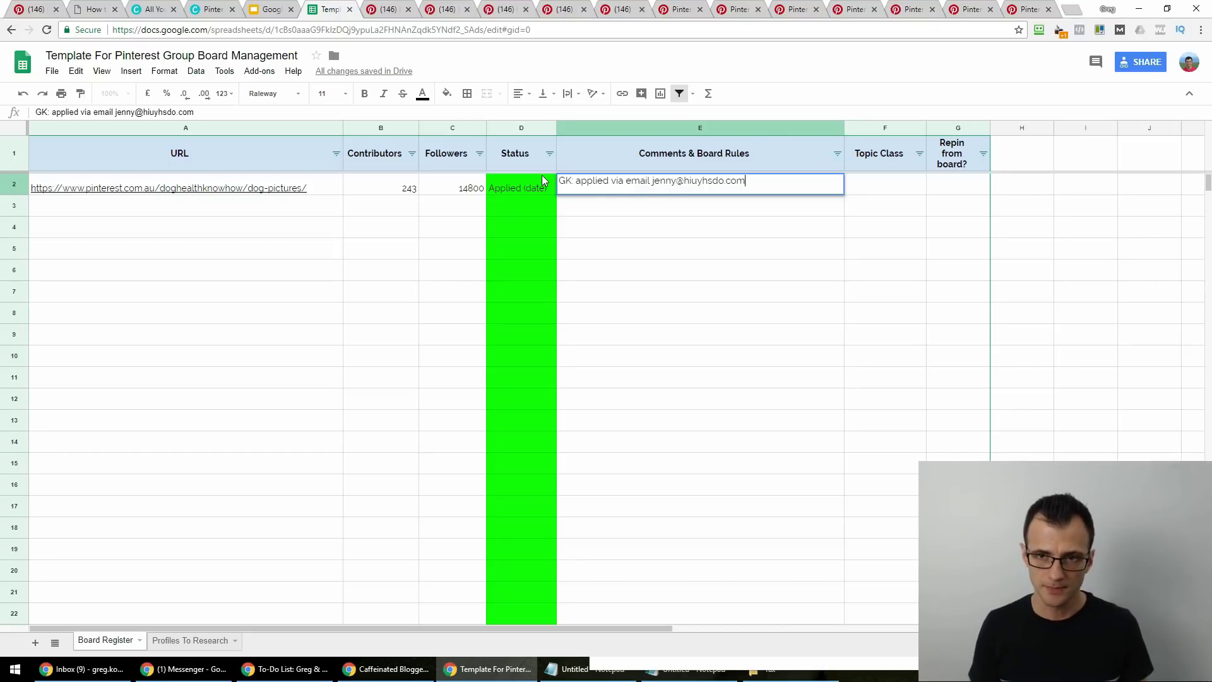
Enter a comment in E2 that GK applied via email, including the board owner's e-mail address.
{"action": "left_click", "coordinate": [543, 180]}
{"action": "key", "text": "Right"}
{"action": "key", "text": "Right"}
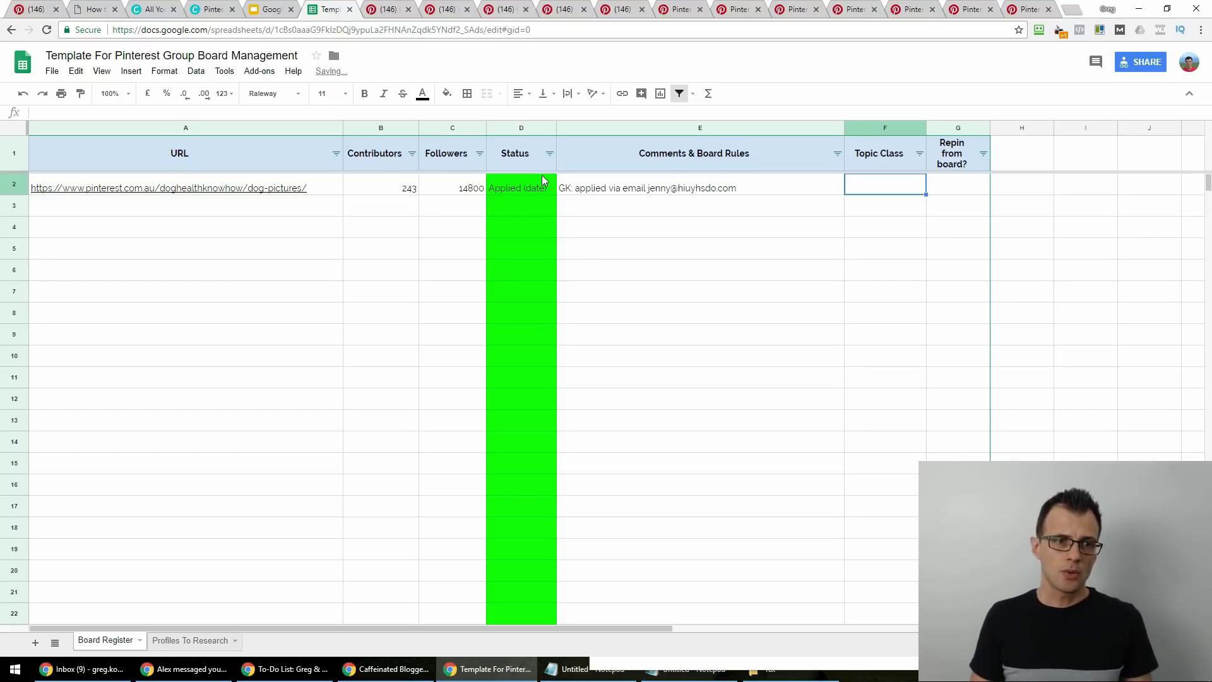
{"action": "key", "text": "Home"}
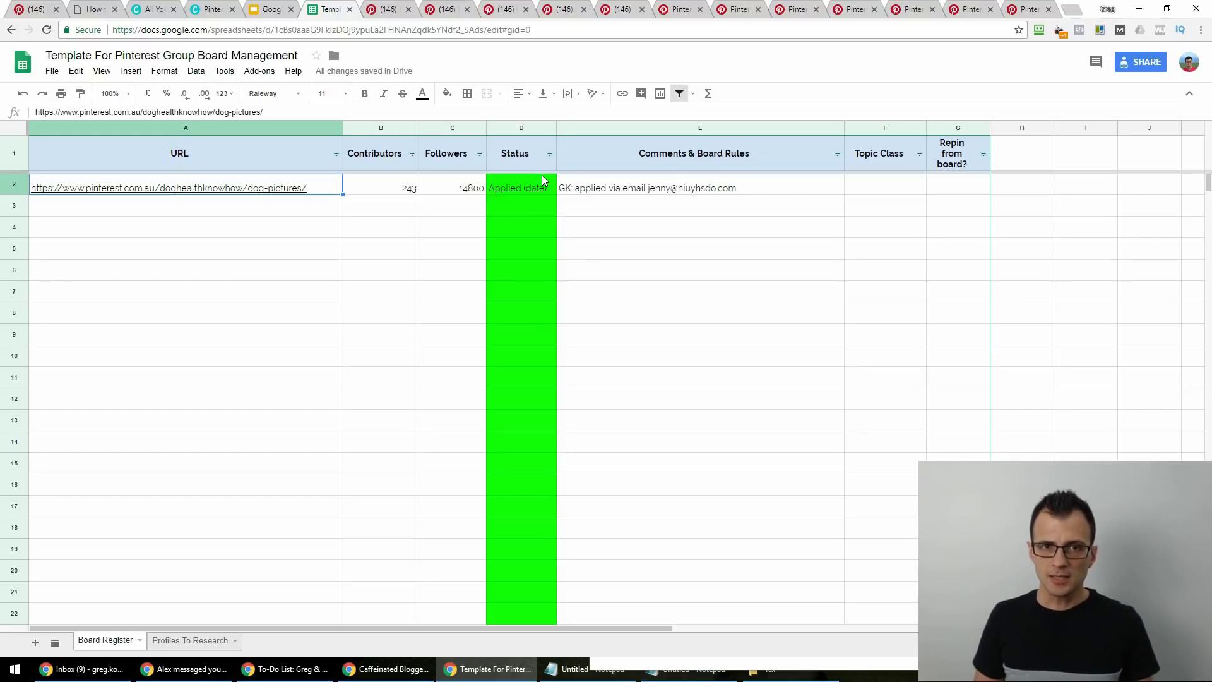